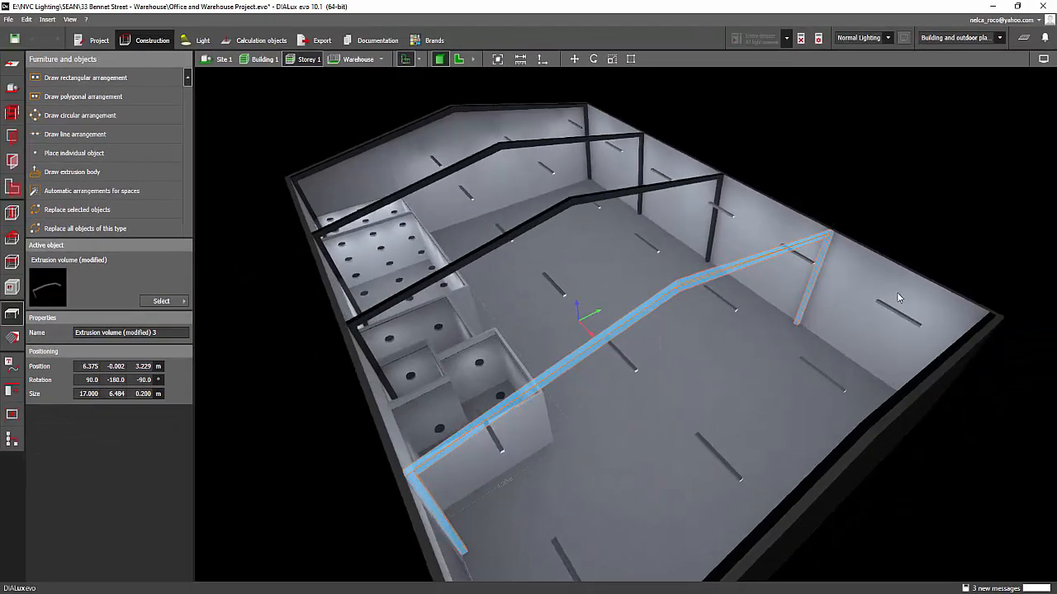
# - Deselect the roof frame and show the false-colour calculation results on the floor plan of Storey 1
pyautogui.click(839, 236)
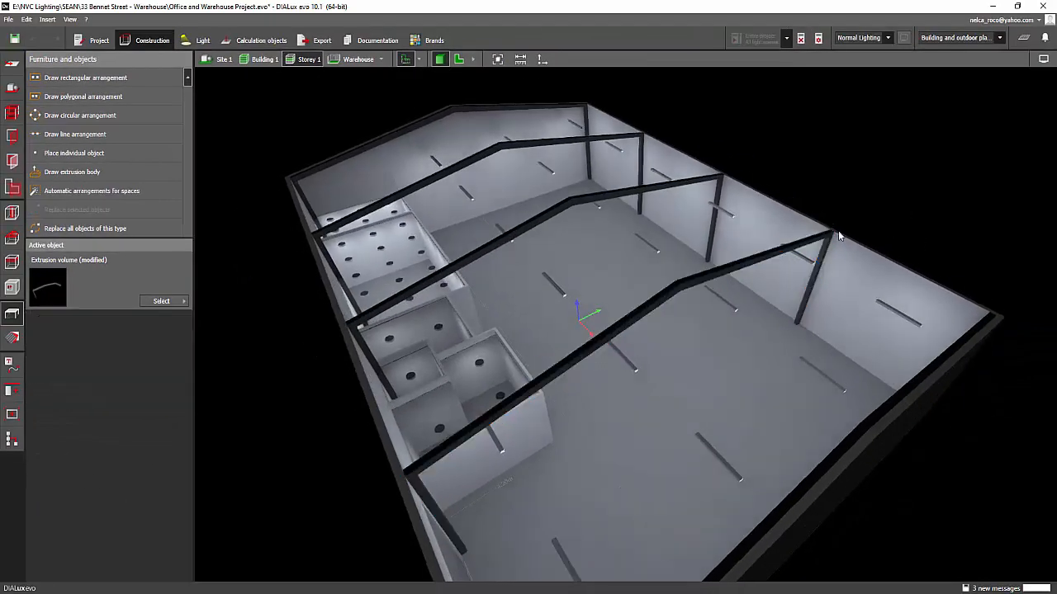
pyautogui.moveTo(791, 233); pyautogui.dragTo(637, 417, button='right')
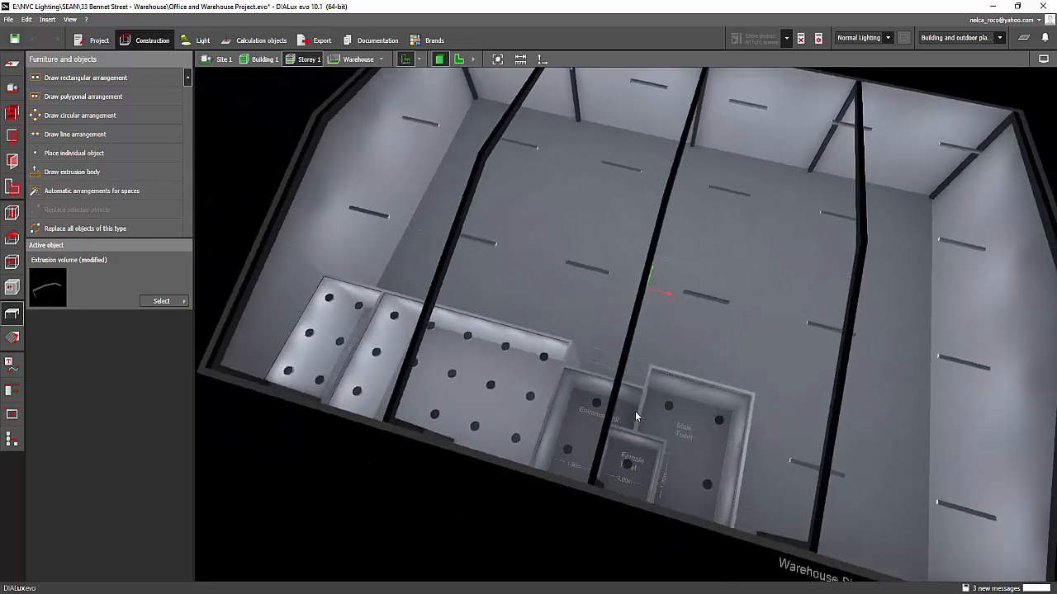
pyautogui.scroll(2, 619, 420)
pyautogui.click(459, 60)
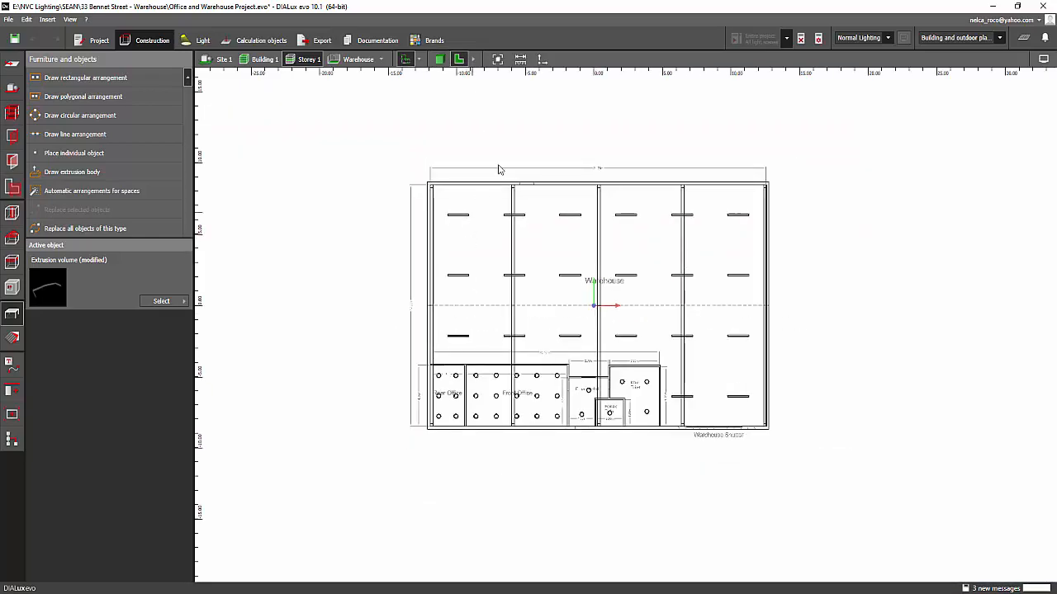
pyautogui.click(1023, 38)
pyautogui.scroll(5, 524, 351)
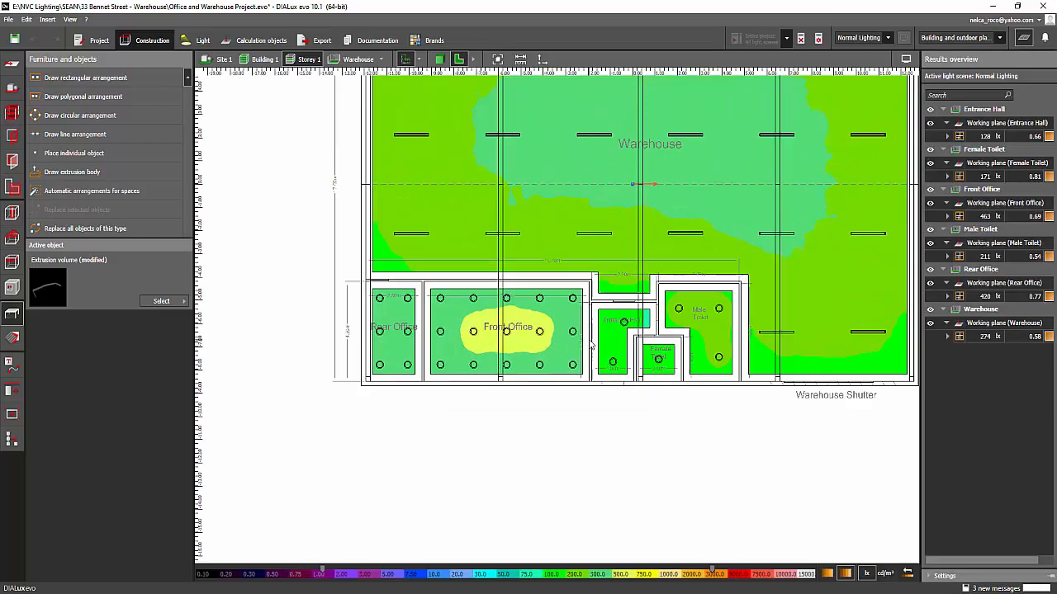
pyautogui.scroll(-1, 523, 351)
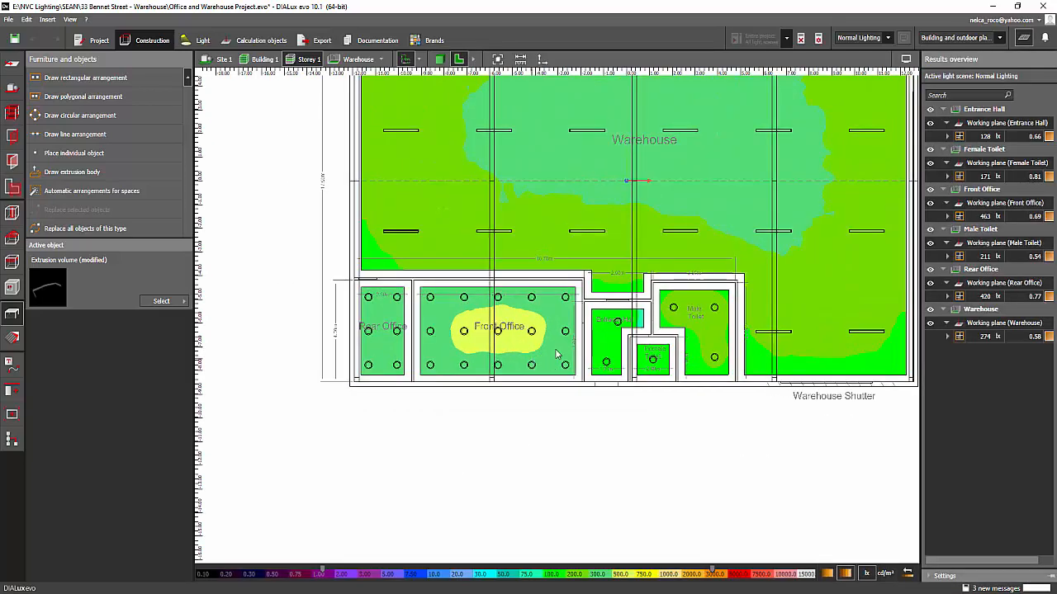
# - View the Entrance Hall on its own in 3D with its illuminance results
pyautogui.click(382, 60)
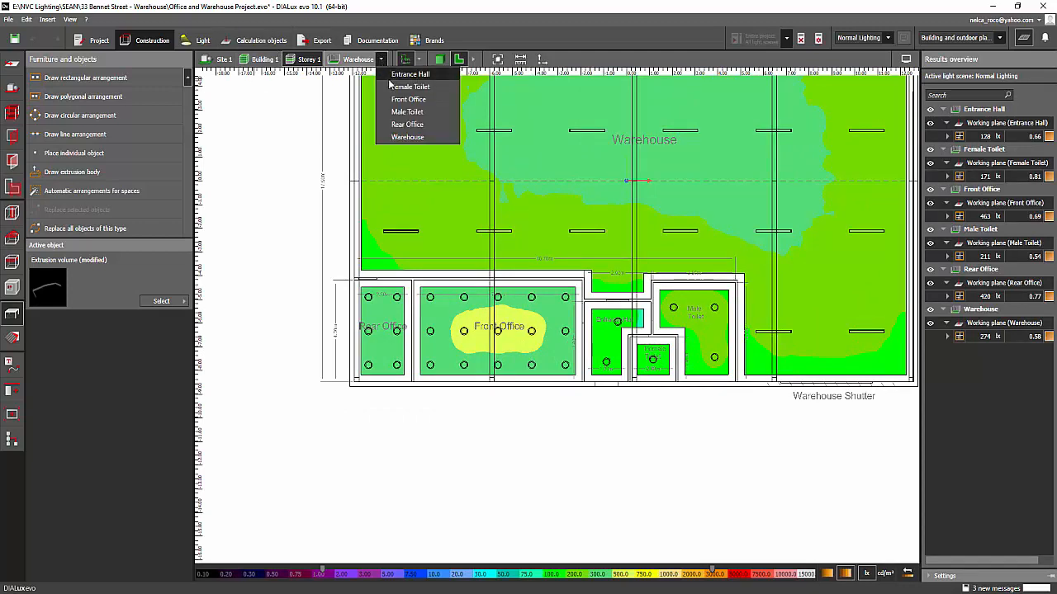
pyautogui.click(393, 75)
pyautogui.click(444, 59)
pyautogui.moveTo(461, 94); pyautogui.dragTo(393, 129)
pyautogui.click(388, 64)
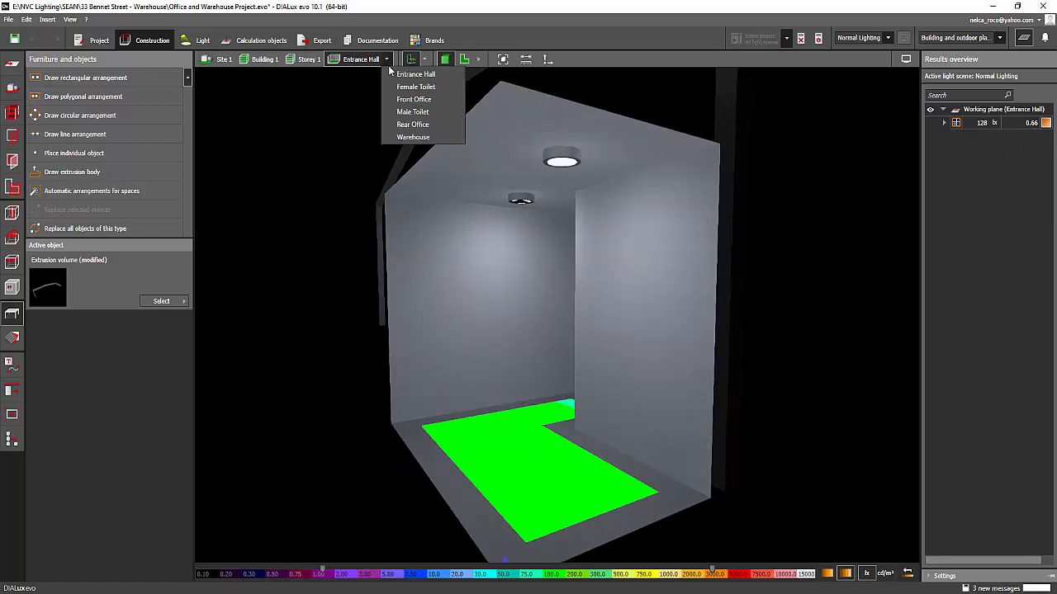
# - Switch to the Warehouse room and examine its interior and the ground-floor office block in 3D
pyautogui.click(413, 137)
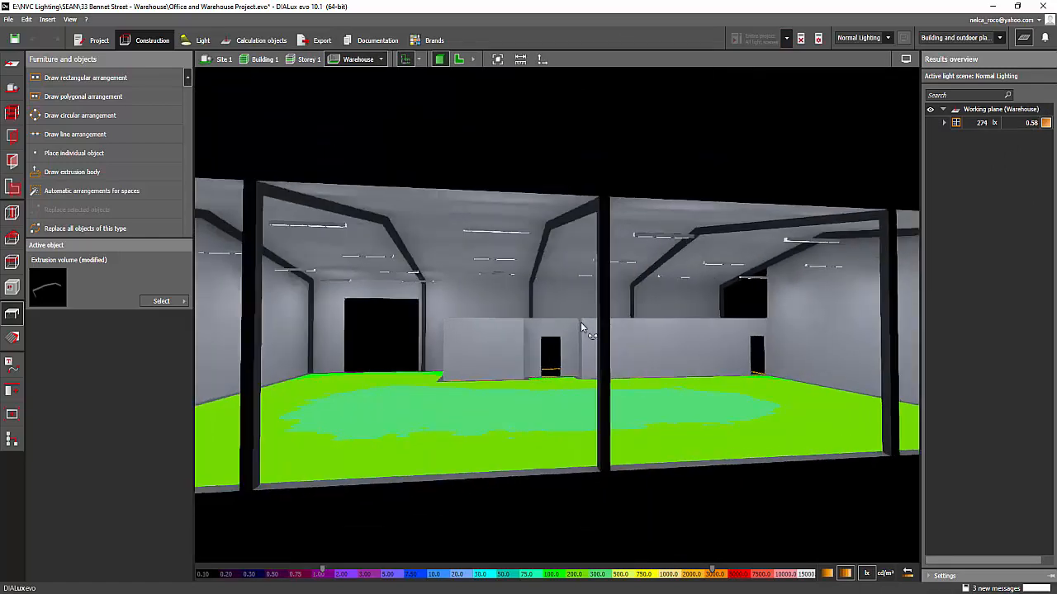
pyautogui.moveTo(698, 246); pyautogui.dragTo(660, 297, button='right')
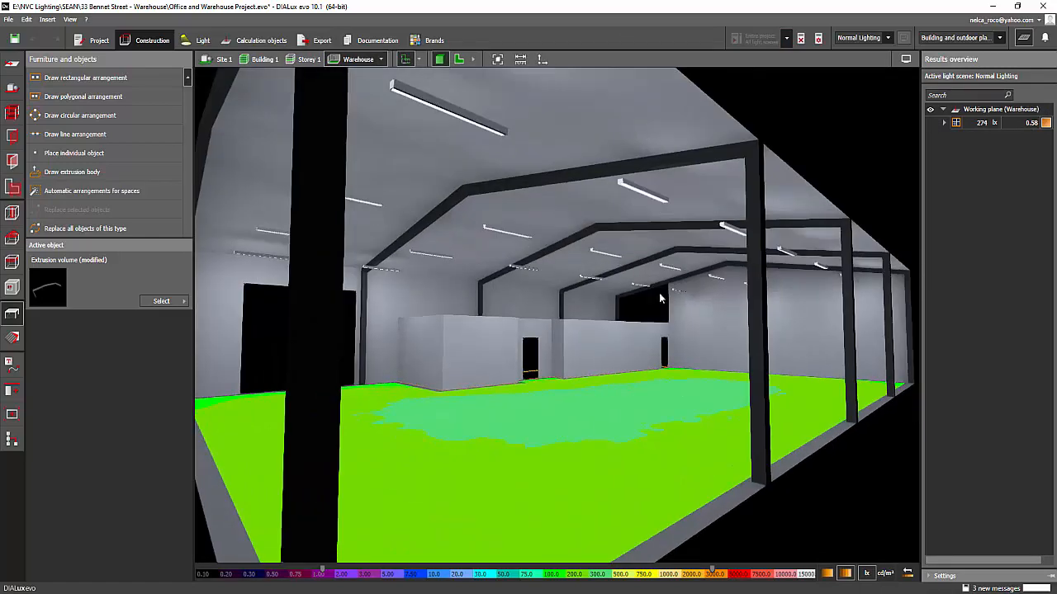
pyautogui.scroll(4, 632, 318)
pyautogui.moveTo(613, 323)
pyautogui.mouseDown(button='right')
pyautogui.moveTo(625, 325)
pyautogui.moveTo(616, 319)
pyautogui.mouseUp(button='right')
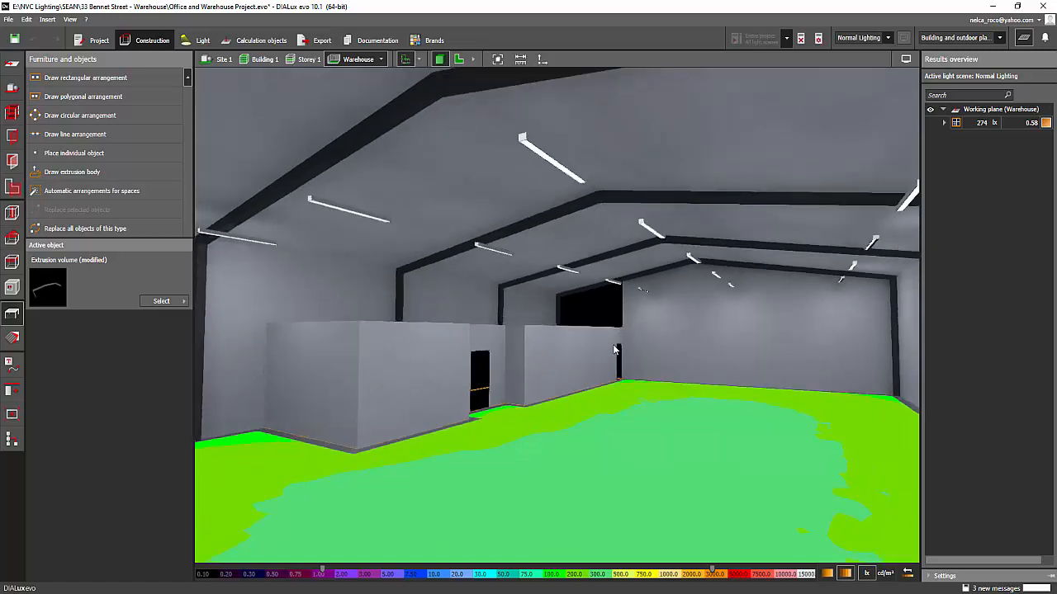
pyautogui.scroll(-3, 619, 369)
pyautogui.moveTo(604, 364); pyautogui.dragTo(644, 345, button='right')
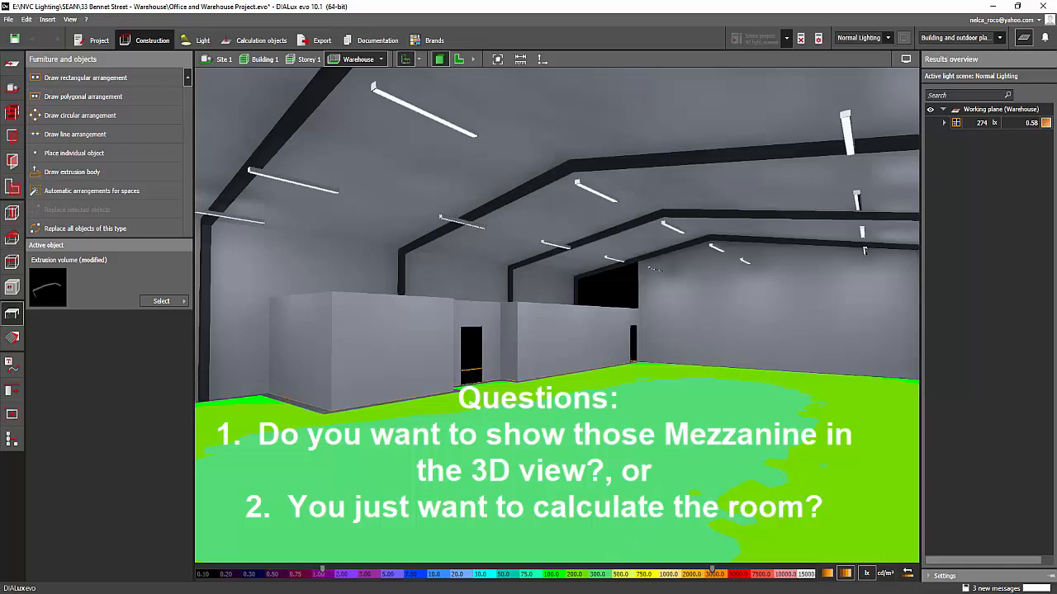
pyautogui.moveTo(504, 428); pyautogui.dragTo(557, 430, button='right')
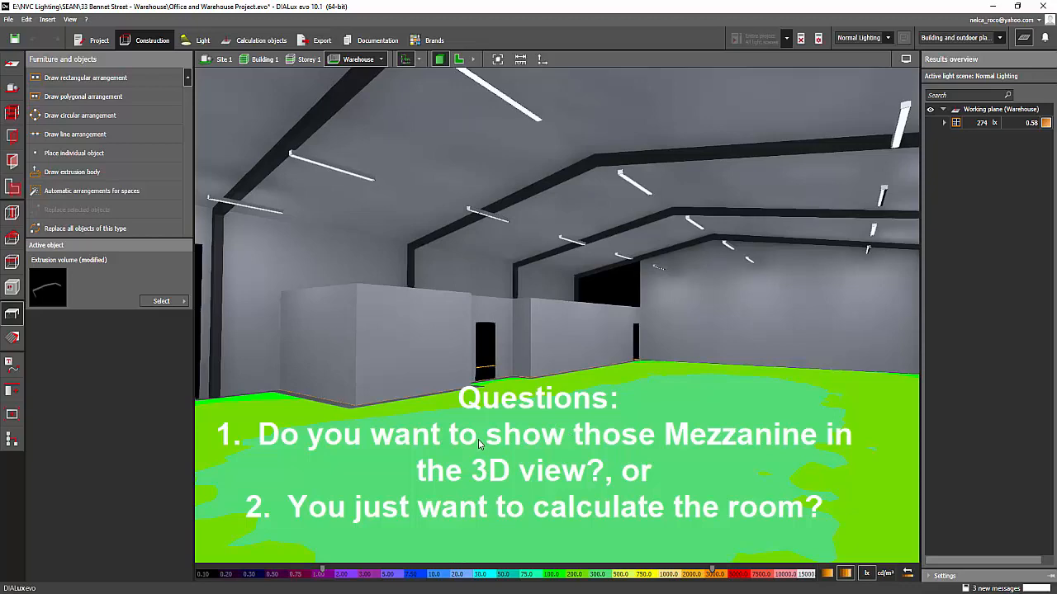
pyautogui.moveTo(436, 451); pyautogui.dragTo(500, 397, button='right')
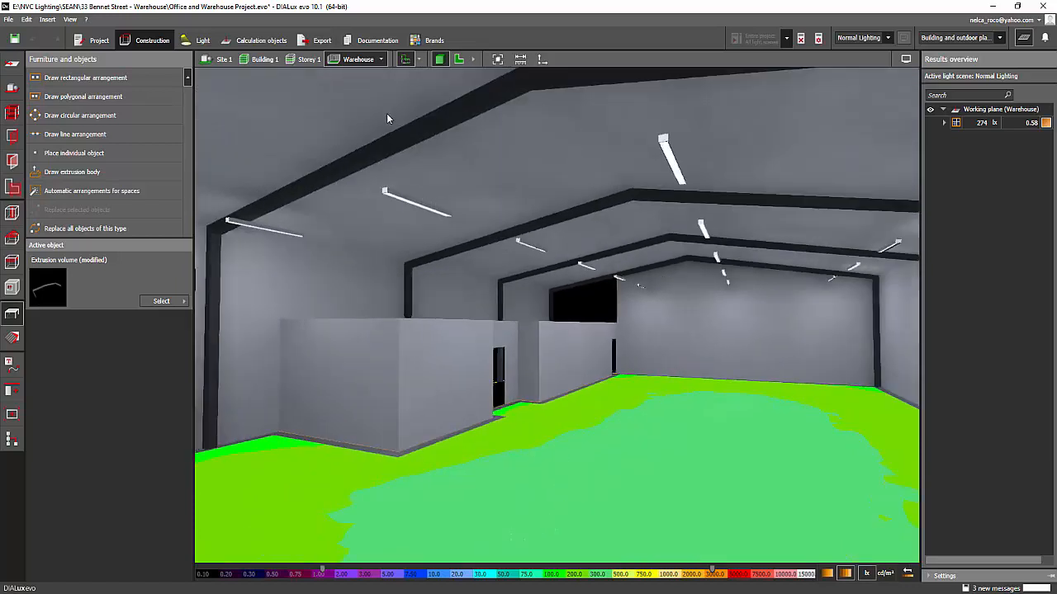
# - Return to the floor plan of Storey 1 and hide the calculation results
pyautogui.click(459, 63)
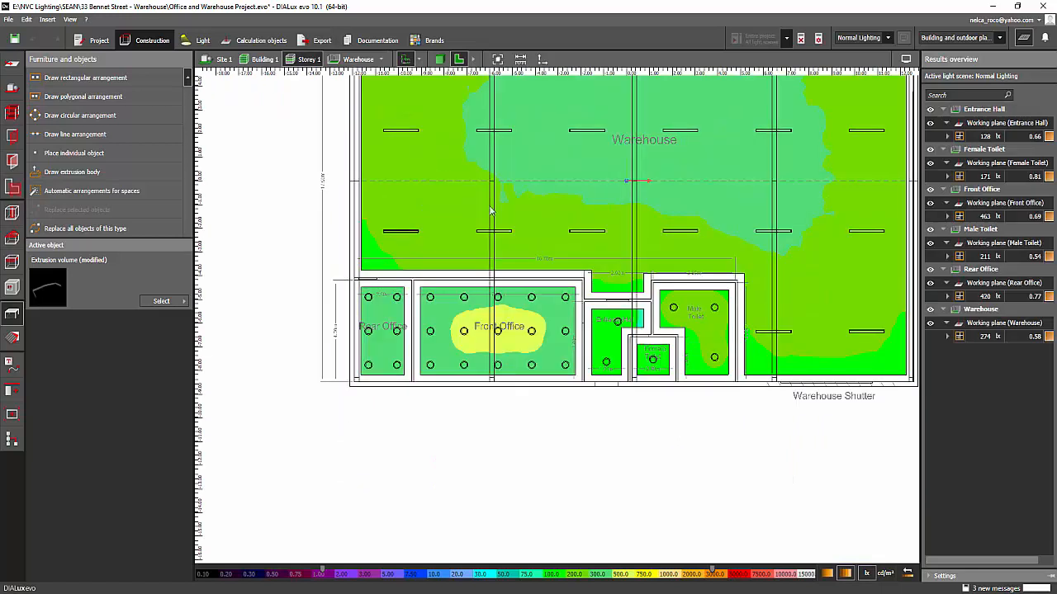
pyautogui.moveTo(600, 186); pyautogui.dragTo(496, 260, button='middle')
pyautogui.scroll(-2, 511, 255)
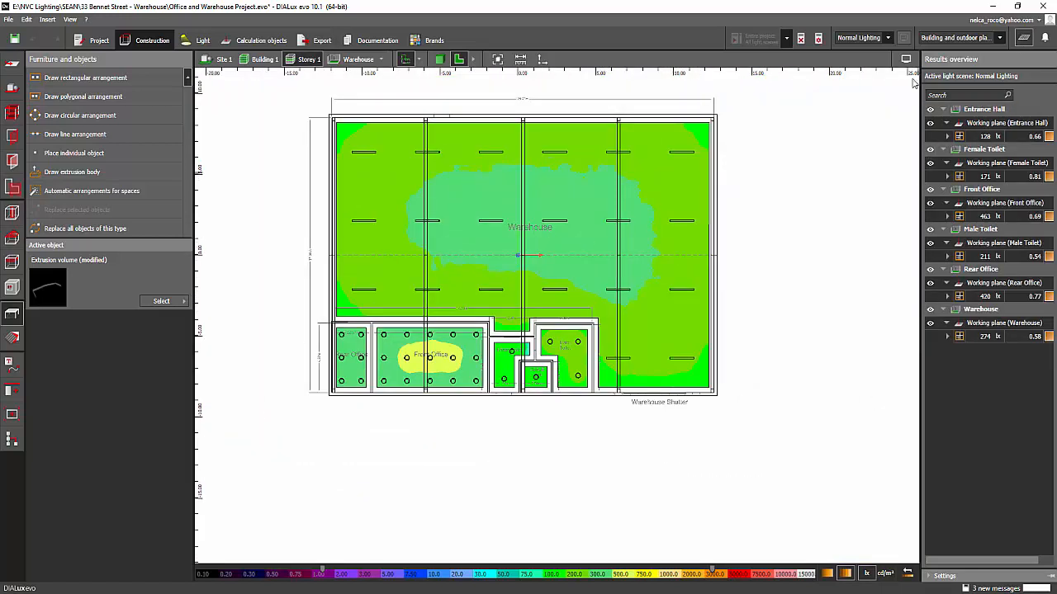
pyautogui.click(1023, 38)
pyautogui.moveTo(340, 288); pyautogui.dragTo(302, 305, button='middle')
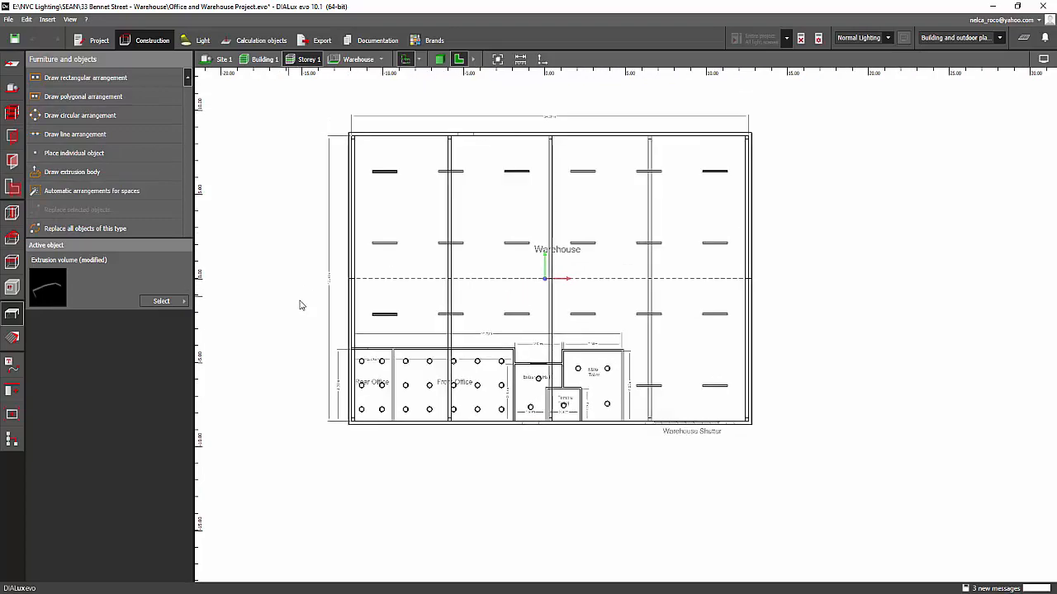
pyautogui.scroll(1, 289, 285)
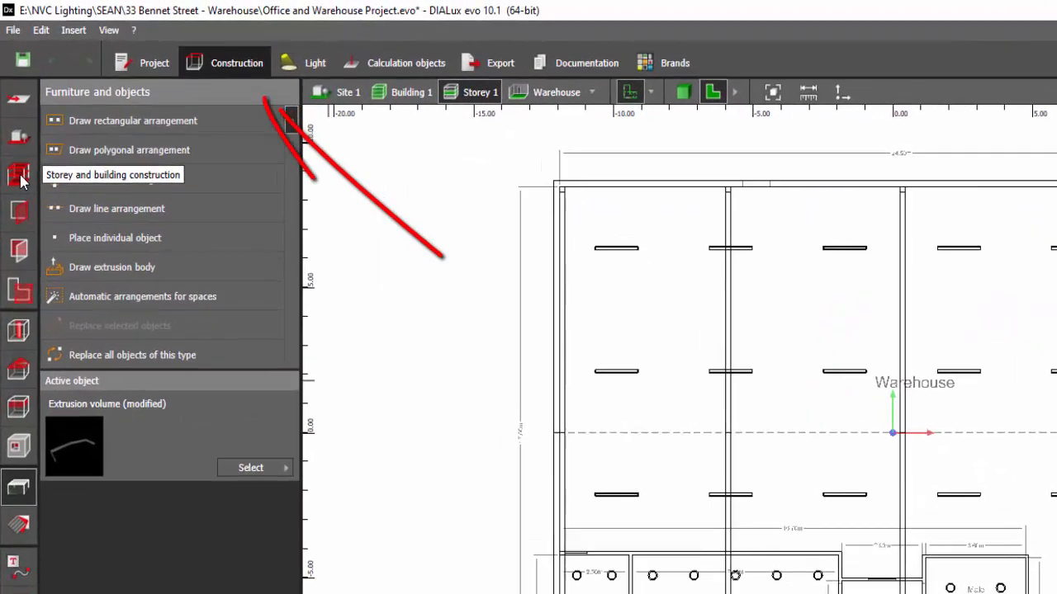
# - Add a new empty storey to the building with the storey construction tool and accept that existing results become invalid
pyautogui.click(13, 116)
pyautogui.click(13, 197)
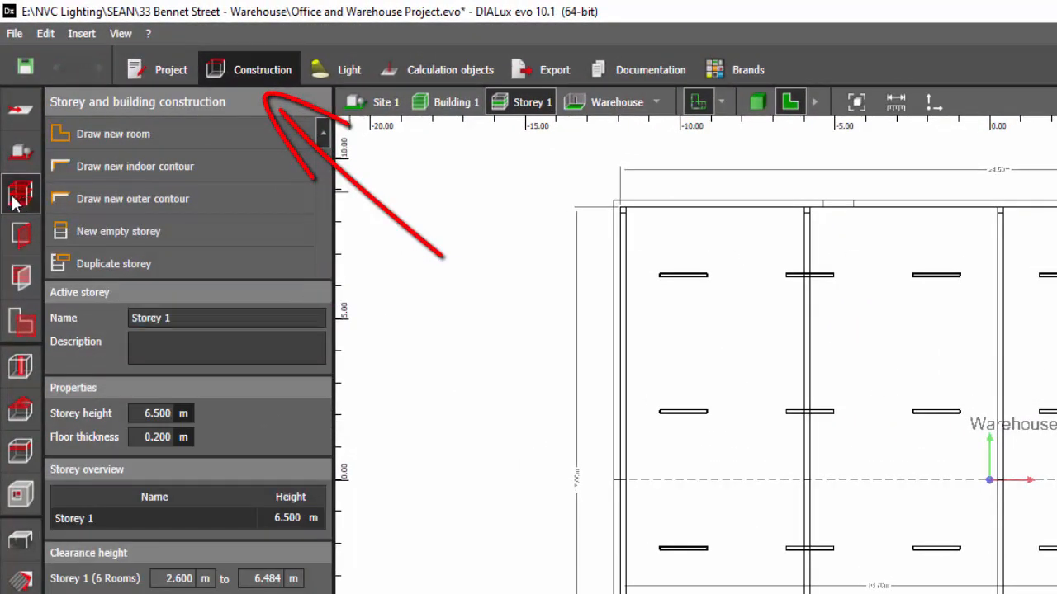
pyautogui.click(18, 156)
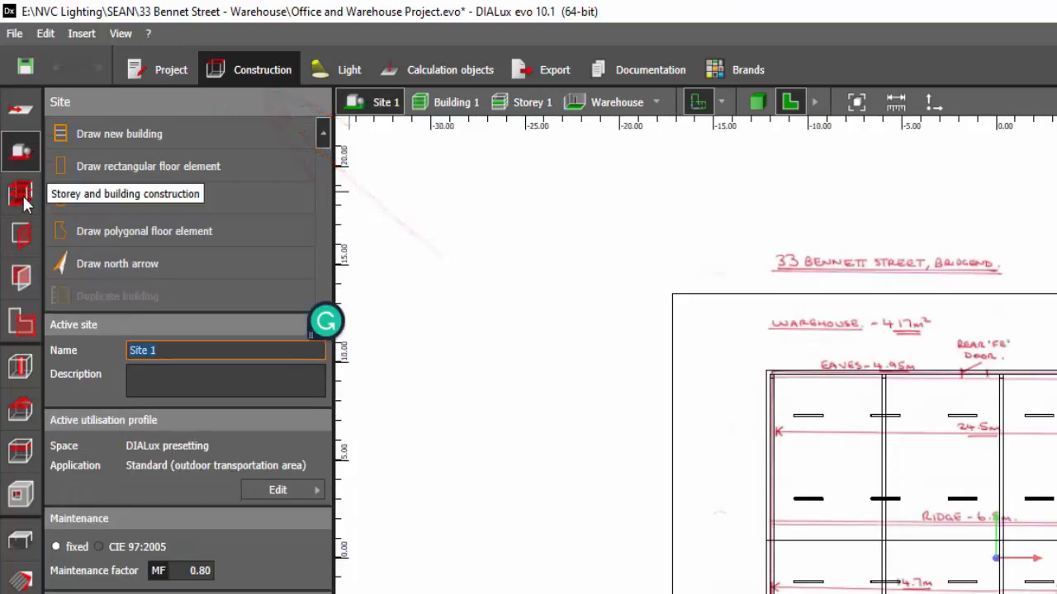
pyautogui.click(20, 193)
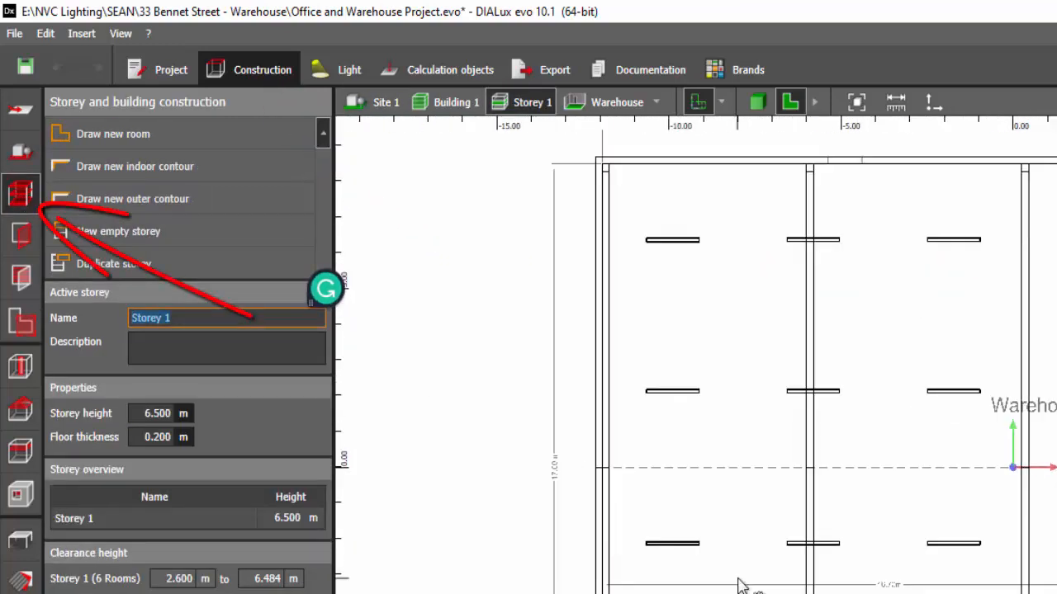
pyautogui.scroll(3, 738, 582)
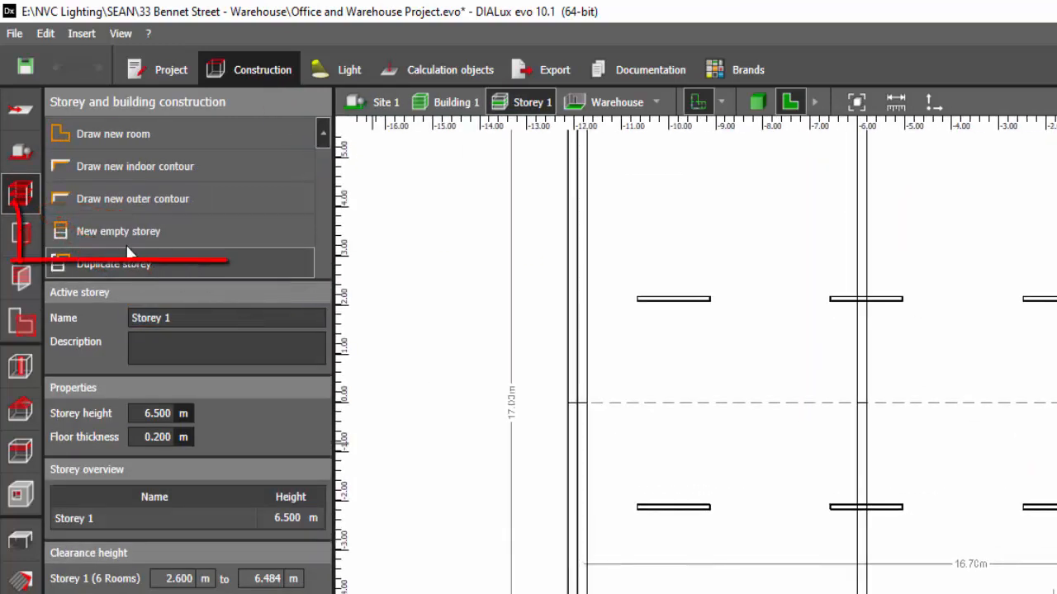
pyautogui.moveTo(663, 593); pyautogui.dragTo(608, 525, button='middle')
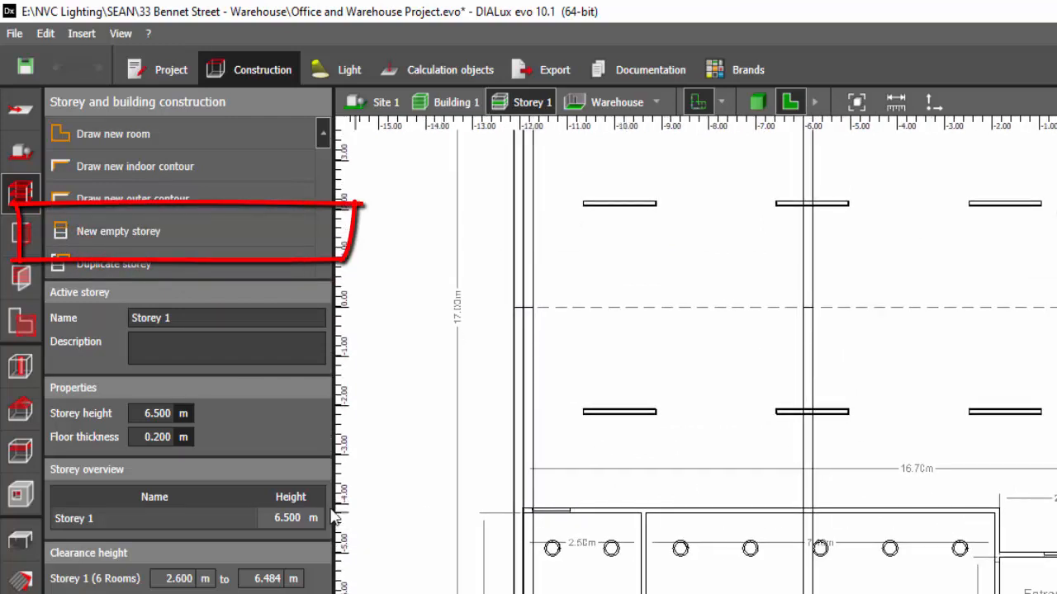
pyautogui.click(93, 234)
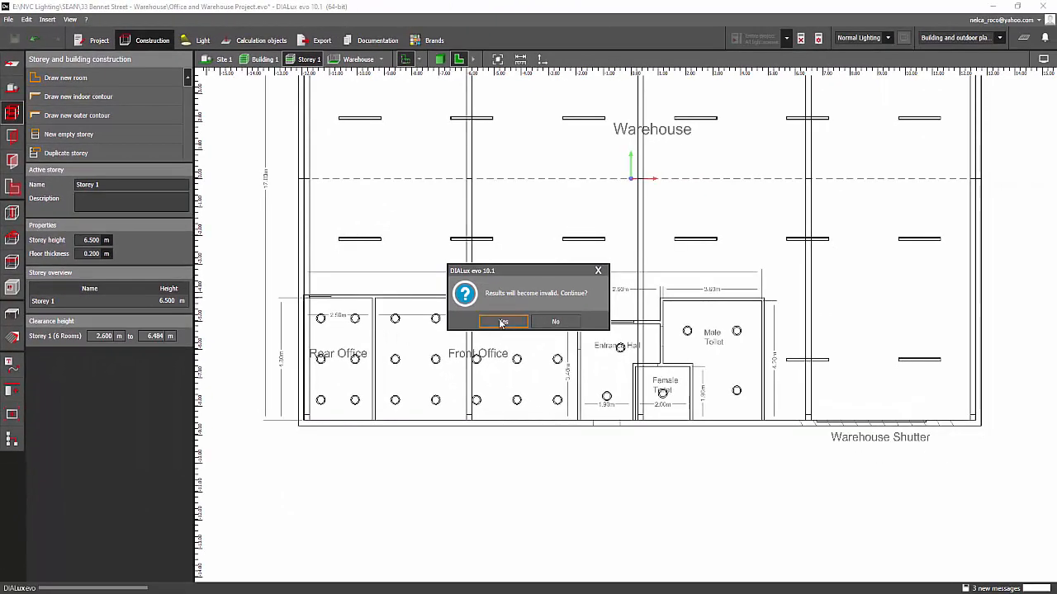
pyautogui.click(501, 322)
# - Show the plan "33 Bennet Street - Warehouse sizes" as the background of Storey 2
pyautogui.scroll(-2, 360, 250)
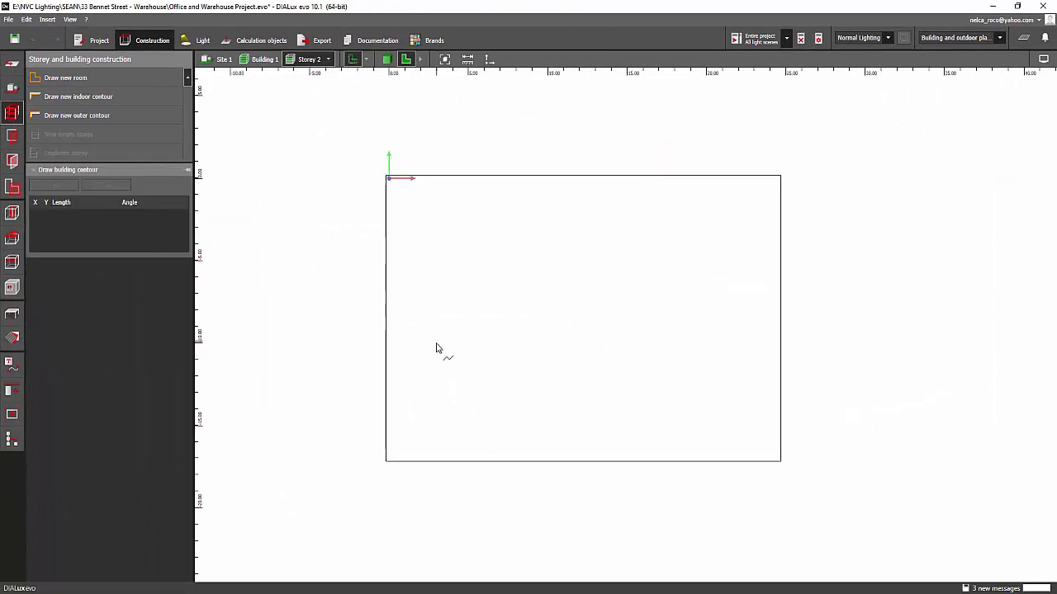
pyautogui.moveTo(433, 341); pyautogui.dragTo(347, 332, button='middle')
pyautogui.scroll(1, 359, 287)
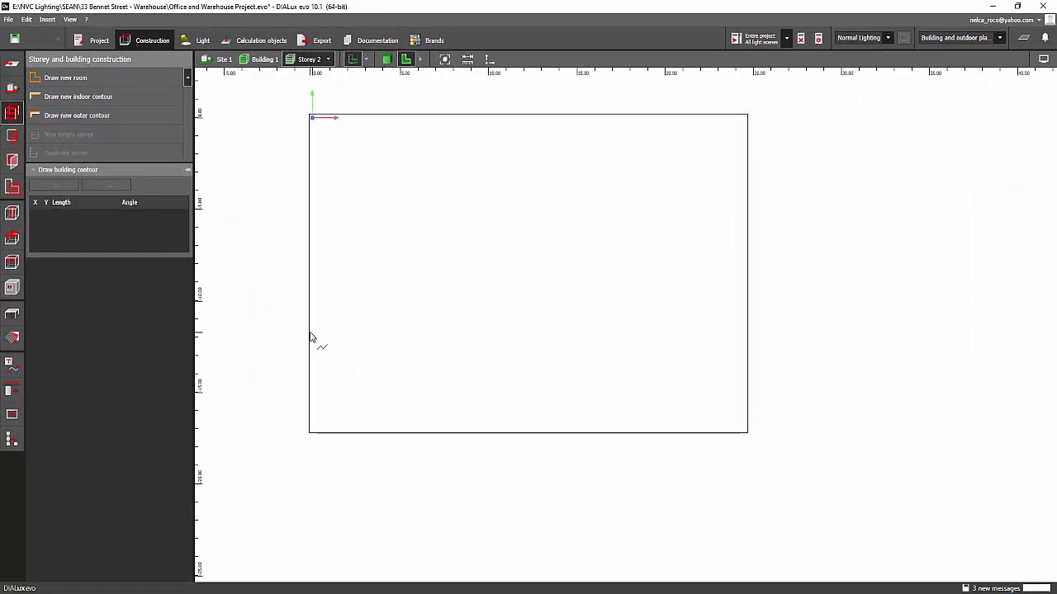
pyautogui.click(365, 61)
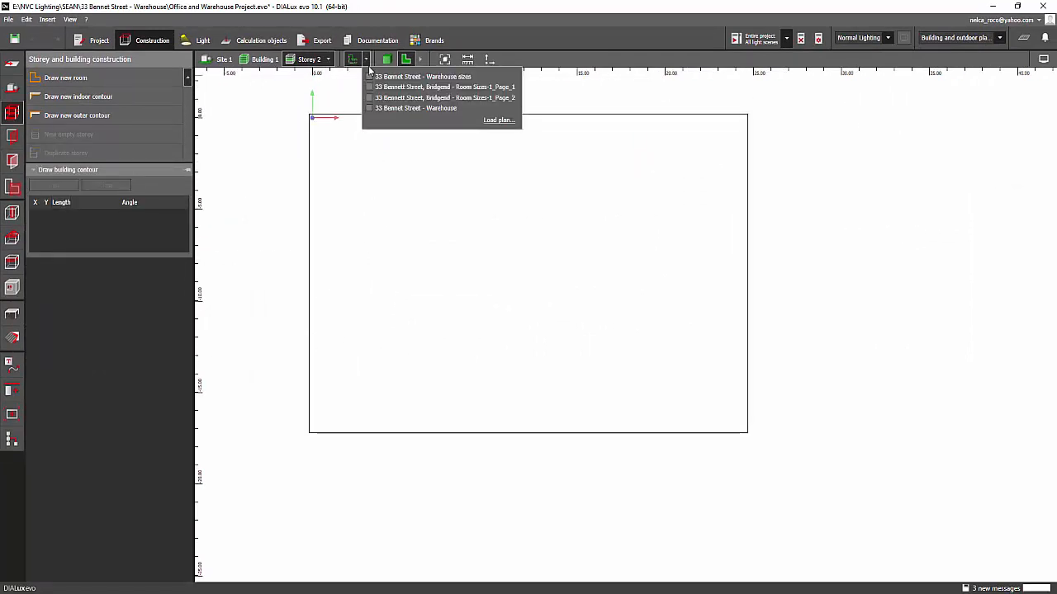
pyautogui.click(371, 109)
pyautogui.click(371, 108)
pyautogui.click(369, 78)
pyautogui.moveTo(271, 274); pyautogui.dragTo(273, 215, button='middle')
pyautogui.scroll(1, 312, 270)
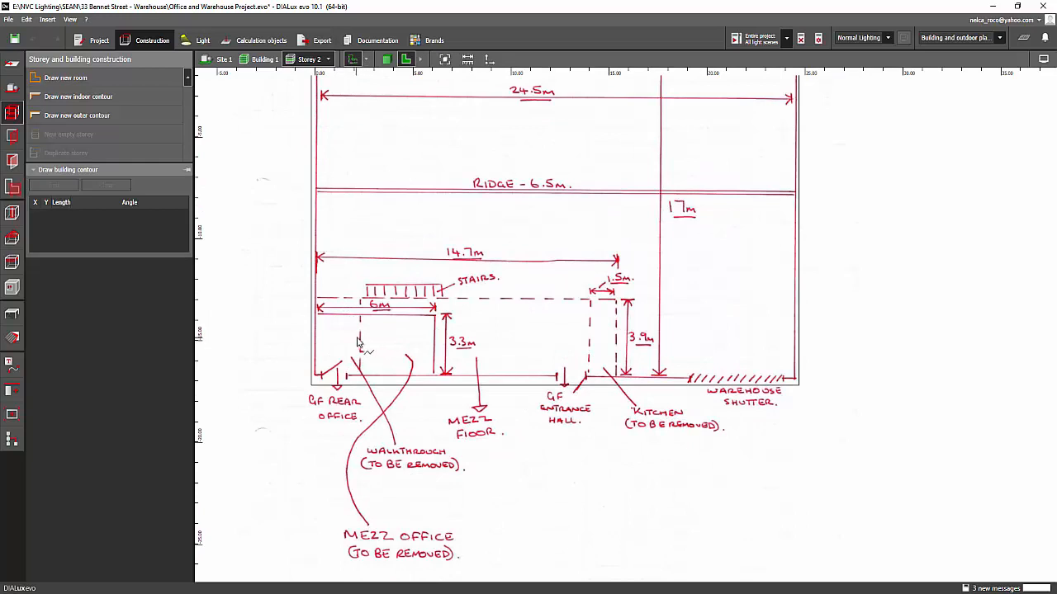
# - Draw the rectangular building contour of Storey 2 over the mezzanine area of the plan, about 16.6 by 6.3 m
pyautogui.click(314, 262)
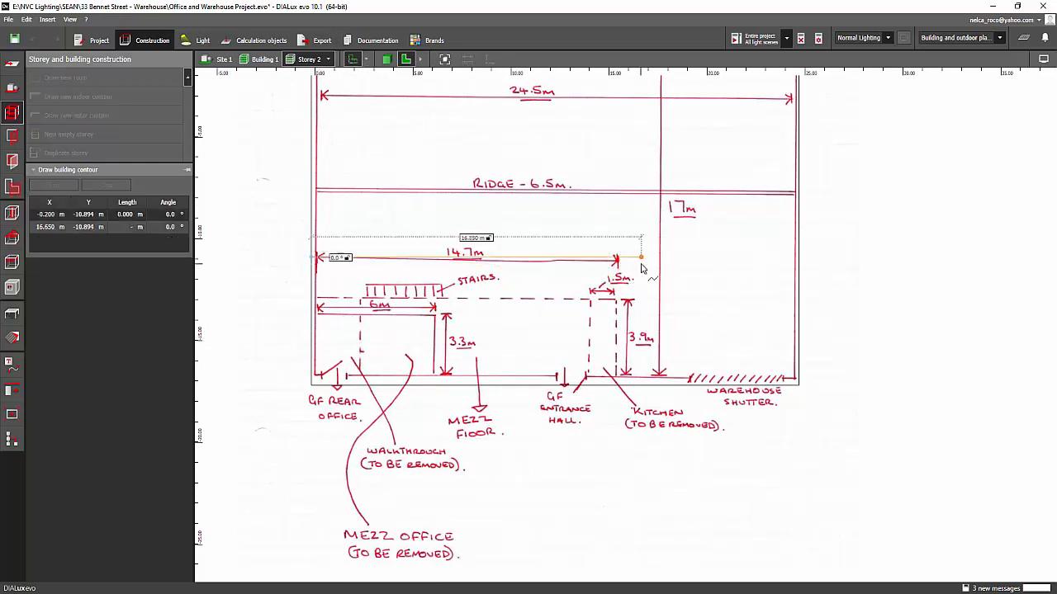
pyautogui.click(636, 260)
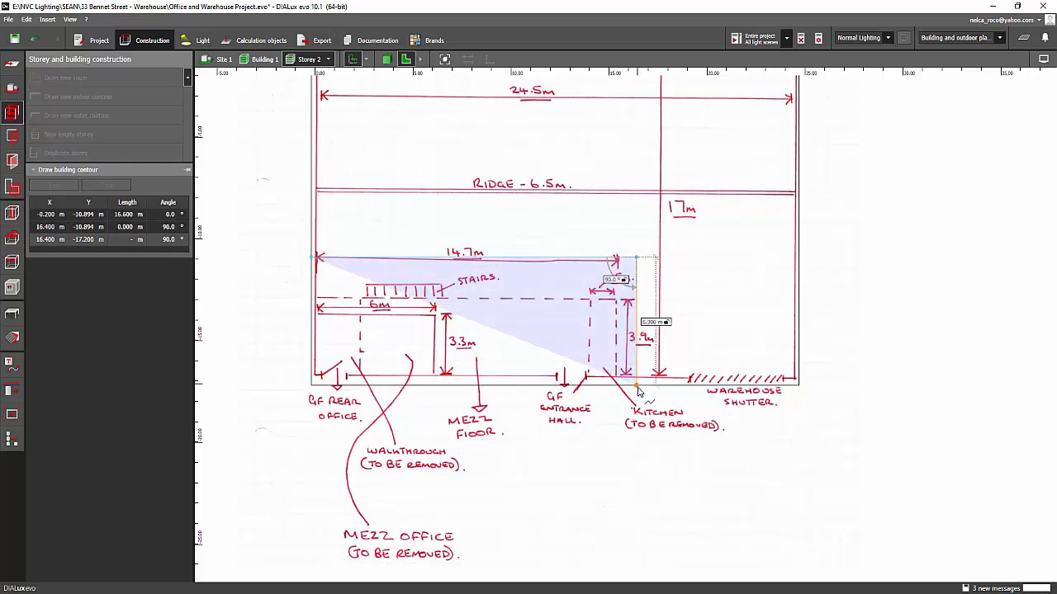
pyautogui.click(635, 381)
pyautogui.click(313, 381)
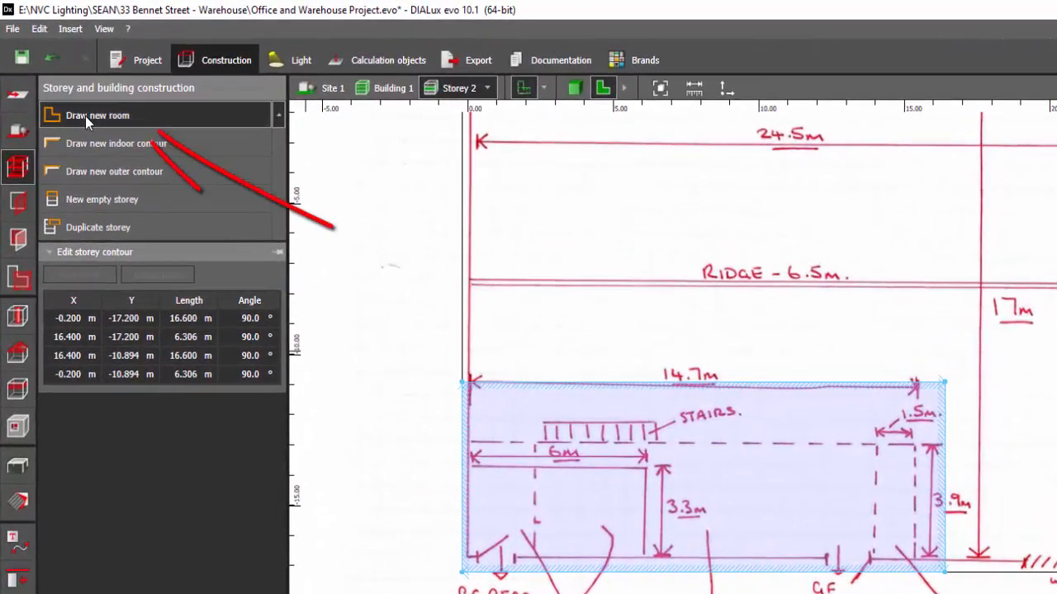
# - Draw a rectangular room about 7.6 by 5.75 m around the mezzanine office end of the Storey 2 contour
pyautogui.click(62, 85)
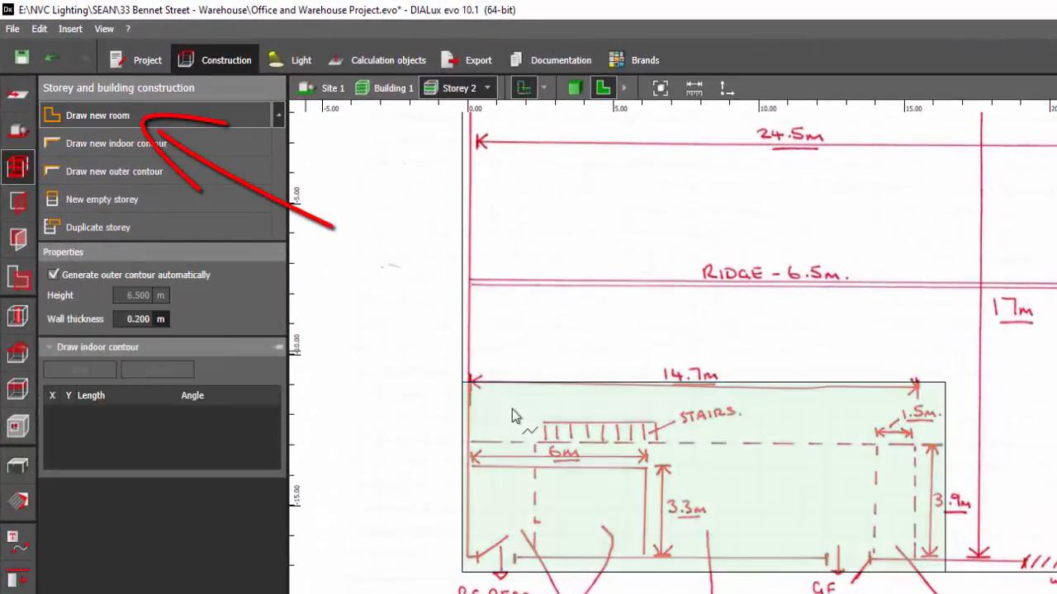
pyautogui.scroll(1, 512, 408)
pyautogui.click(459, 388)
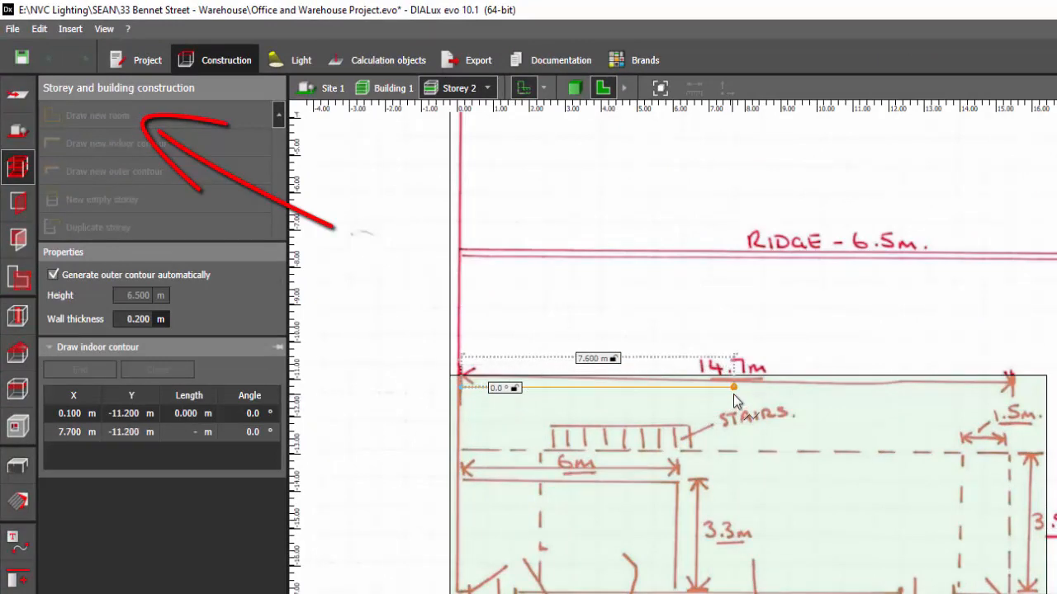
pyautogui.click(733, 394)
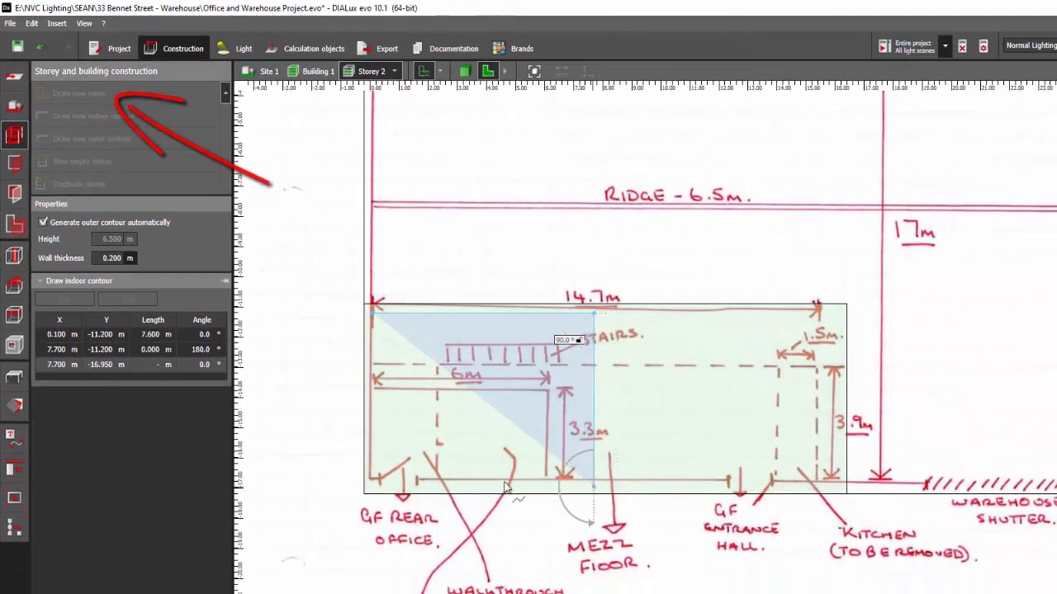
pyautogui.click(506, 487)
pyautogui.click(376, 486)
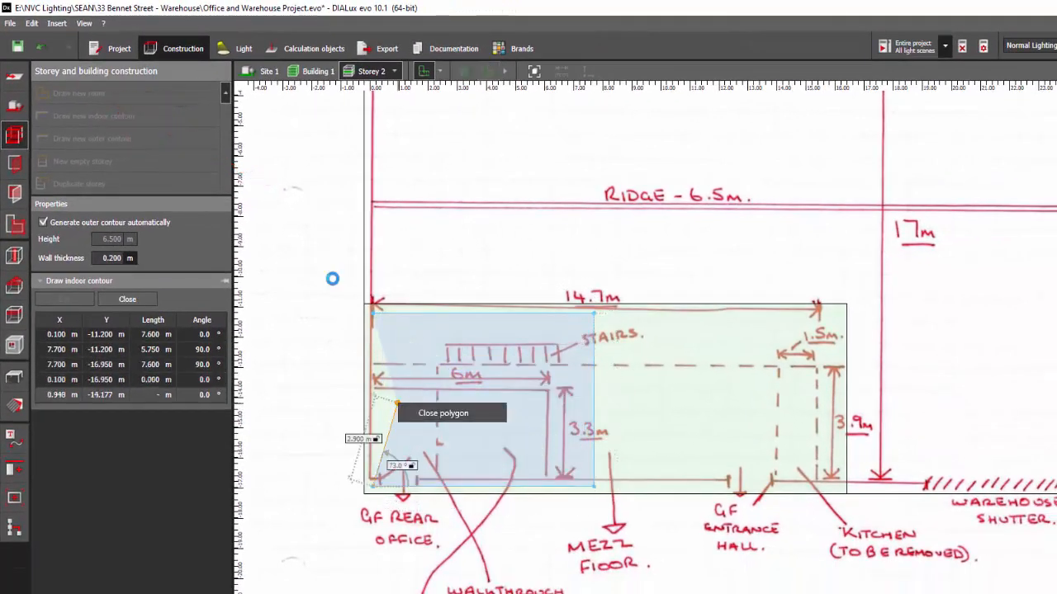
# - Draw a second rectangular room of 8.05 by 5.75 m in the remaining part of the Storey 2 contour and close its polygon
pyautogui.click(90, 97)
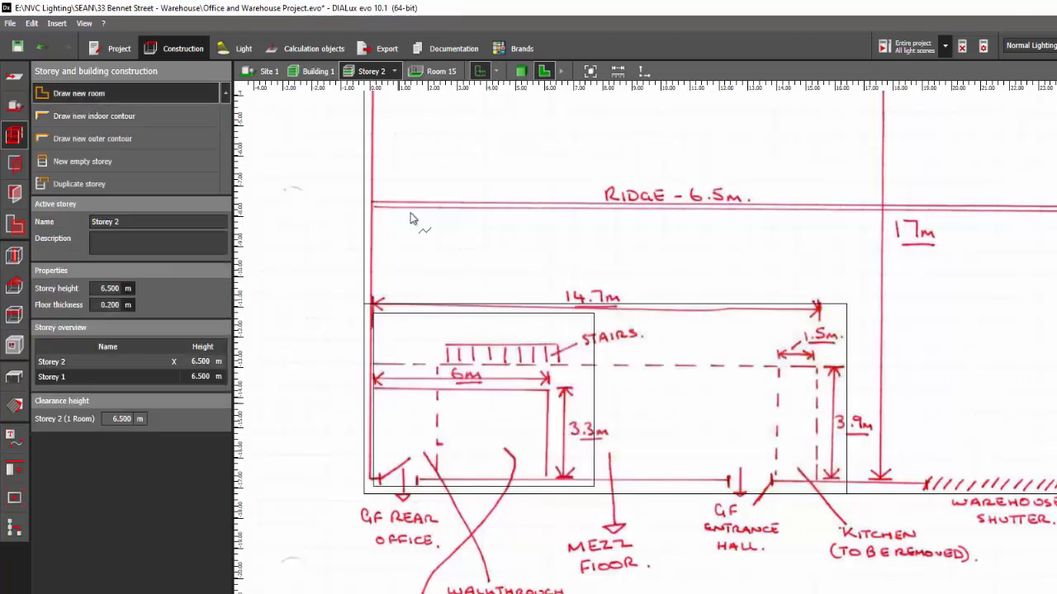
pyautogui.click(602, 314)
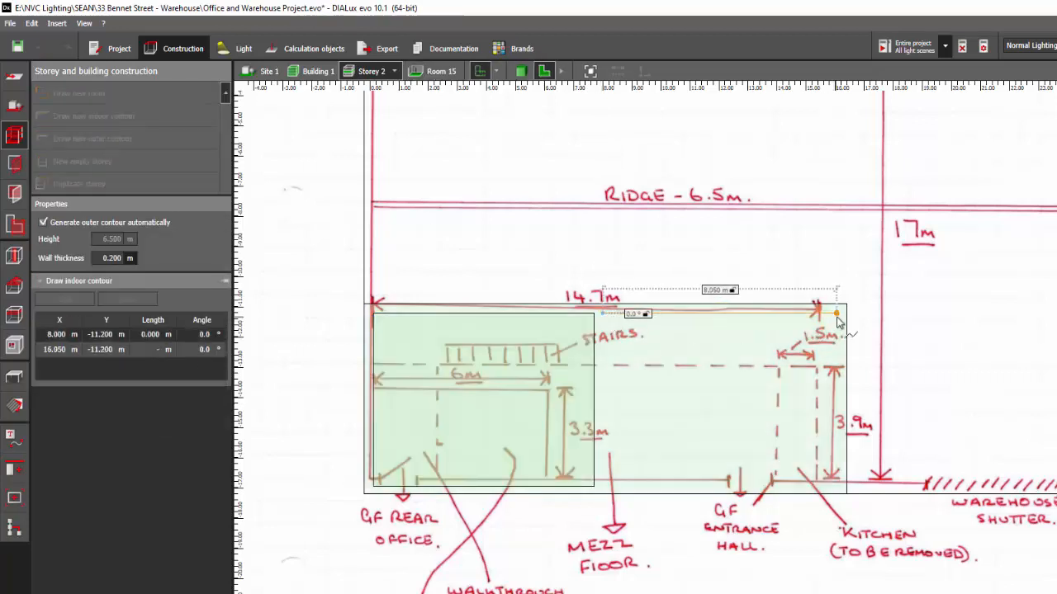
pyautogui.click(837, 314)
pyautogui.click(838, 487)
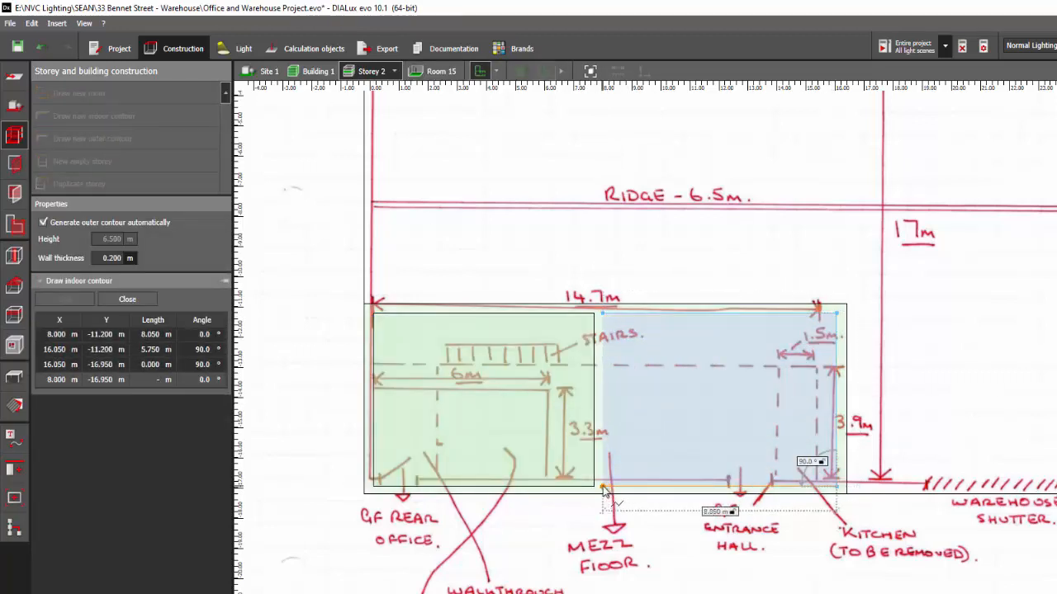
pyautogui.click(602, 486)
pyautogui.rightClick(634, 425)
pyautogui.click(636, 424)
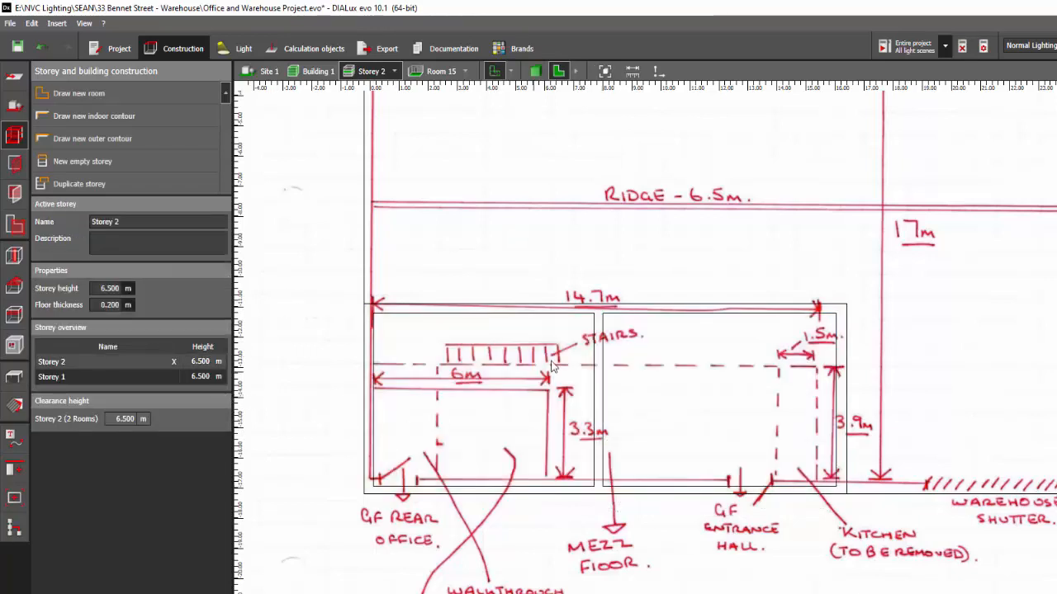
# - Set the storey height of Storey 2 to 2.5 m and check the two rooms in 3D
pyautogui.write('2.5')
pyautogui.click(535, 71)
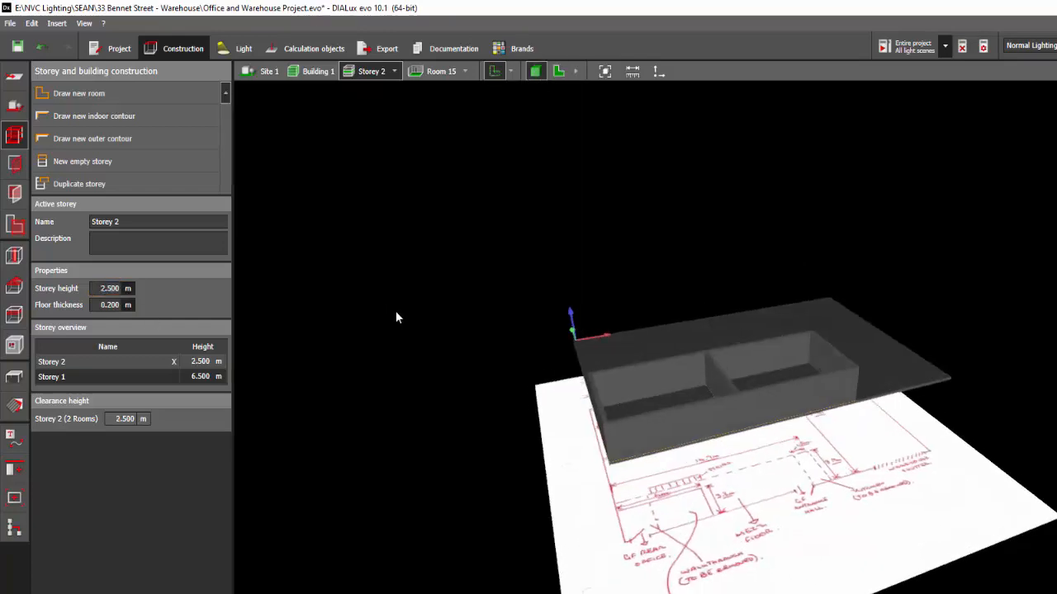
pyautogui.moveTo(395, 312)
pyautogui.mouseDown(button='right')
pyautogui.moveTo(492, 319)
pyautogui.moveTo(509, 348)
pyautogui.moveTo(454, 302)
pyautogui.mouseUp(button='right')
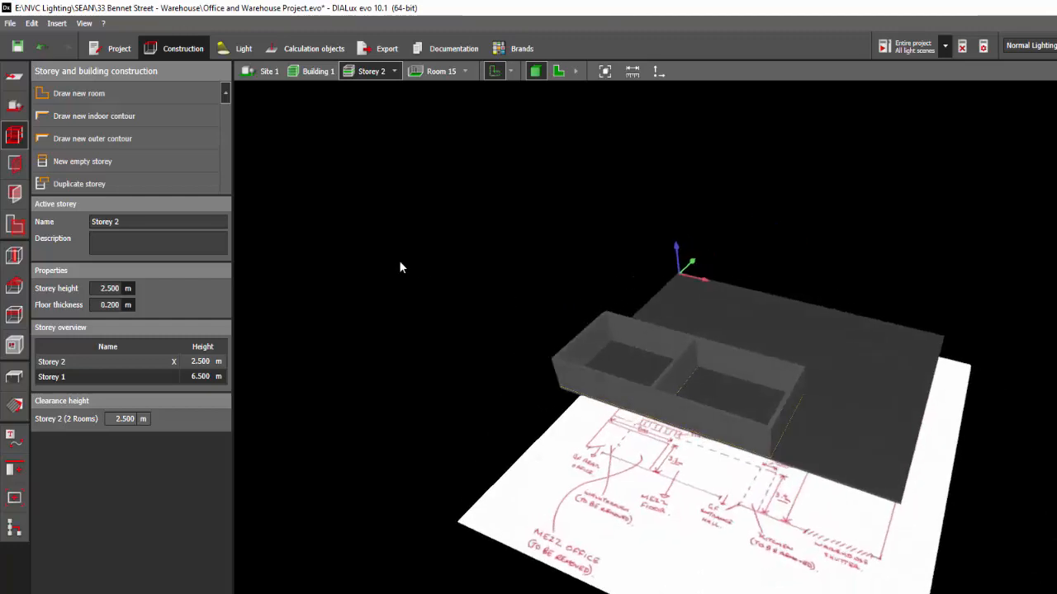
pyautogui.moveTo(400, 263); pyautogui.dragTo(455, 309, button='right')
pyautogui.click(559, 73)
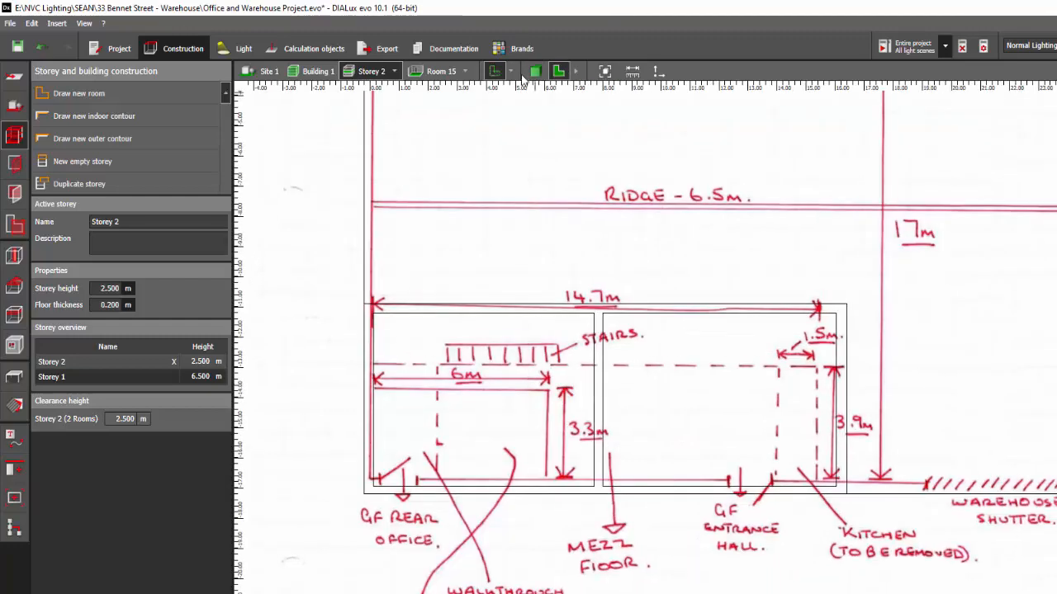
# - Hide the imported background plan and display the room names on Storey 2, ending in the 3D view
pyautogui.click(494, 72)
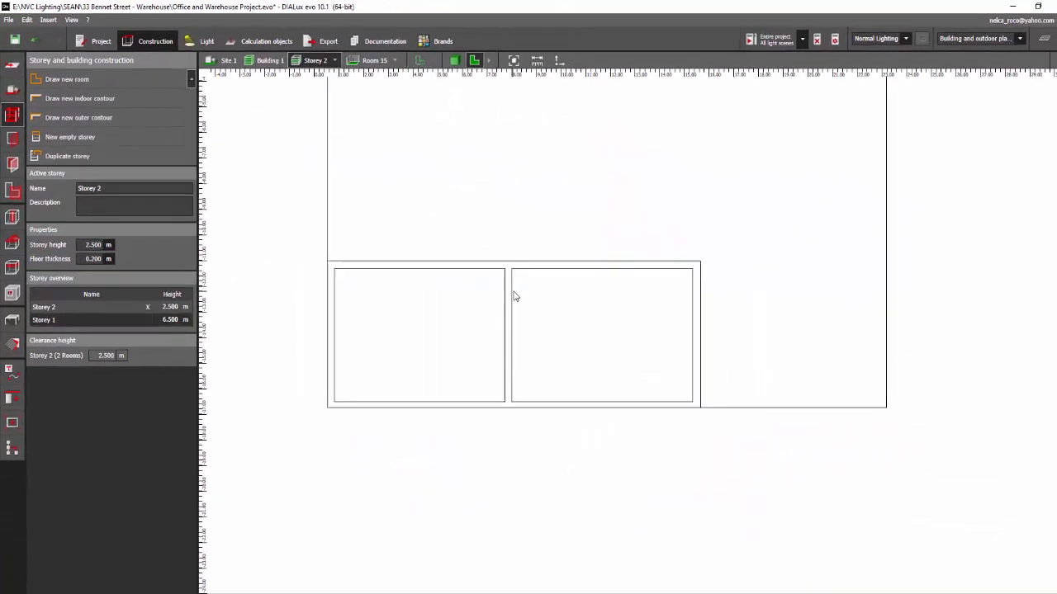
pyautogui.click(1043, 60)
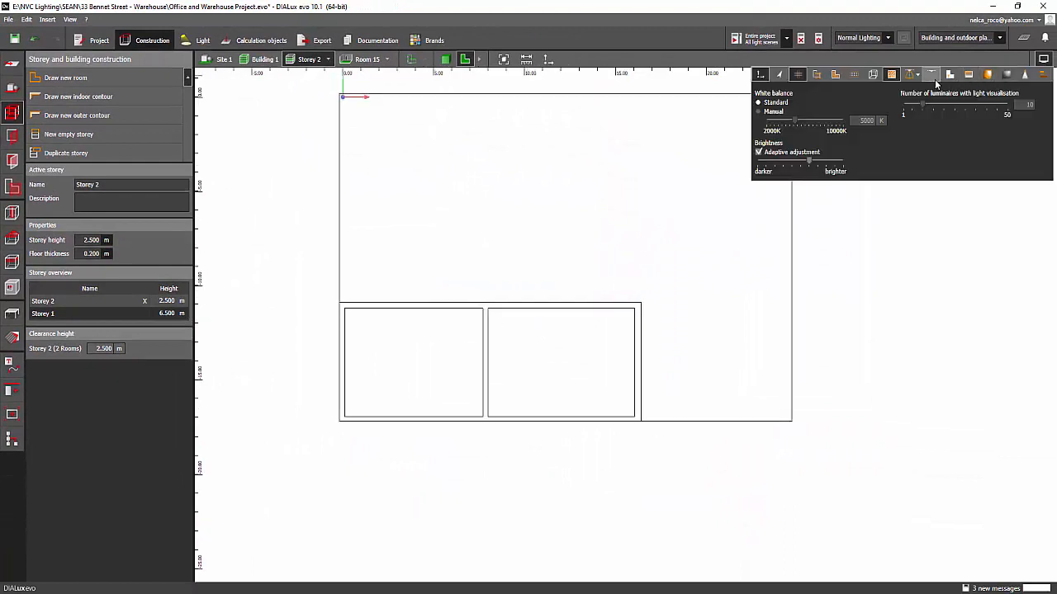
pyautogui.click(286, 288)
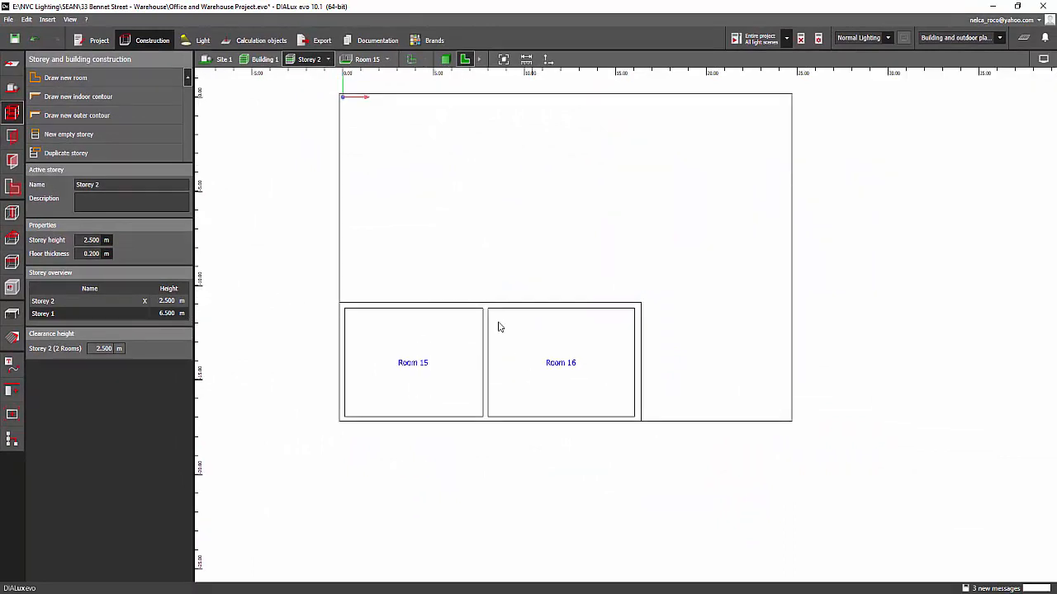
pyautogui.click(445, 59)
pyautogui.moveTo(394, 111); pyautogui.dragTo(445, 155, button='right')
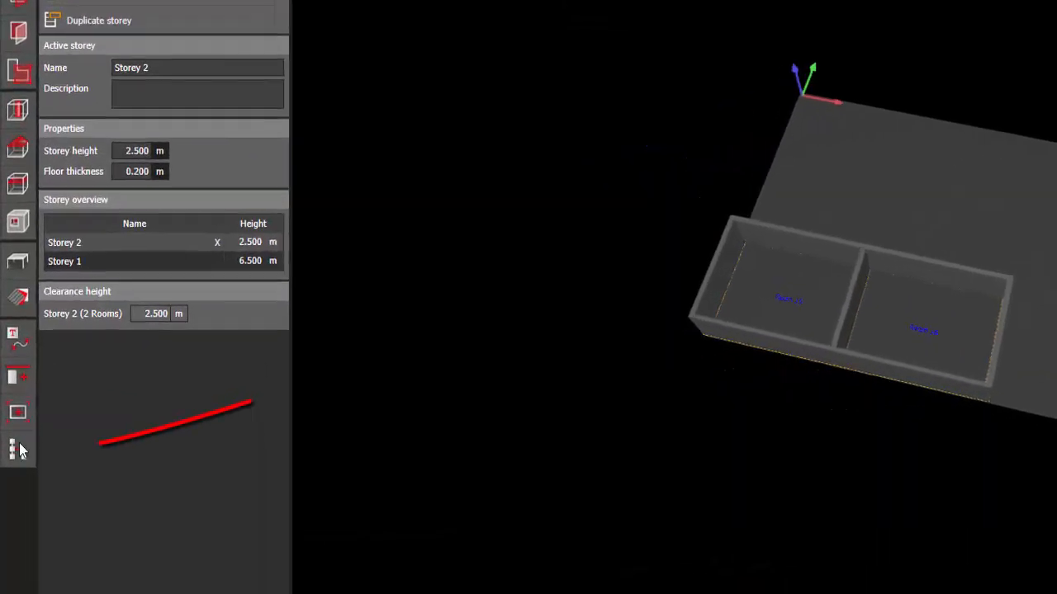
# - Rename Storey 2 as Mezzanine in the project overview
pyautogui.click(10, 441)
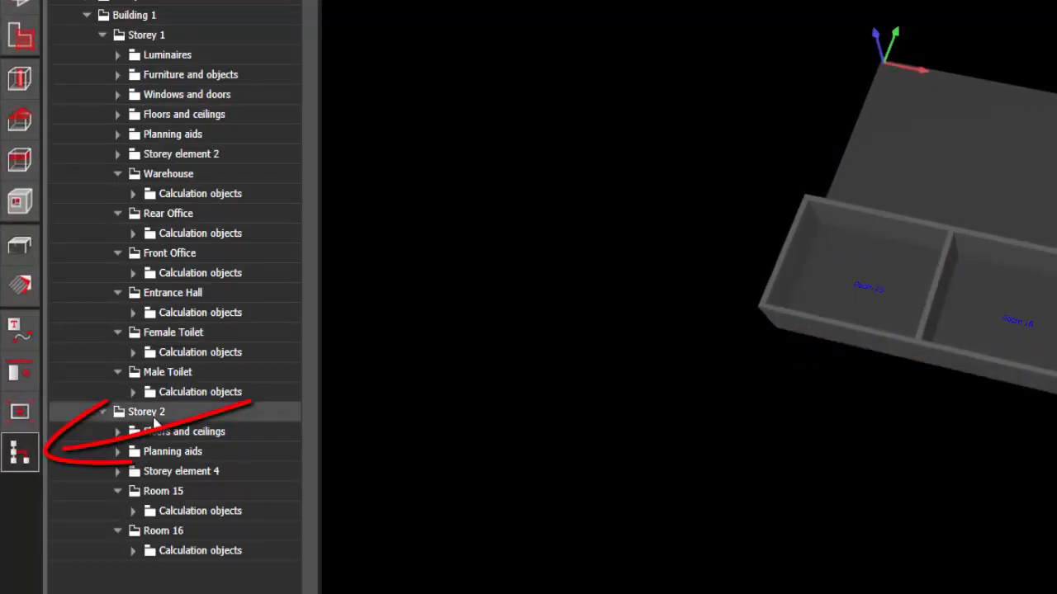
pyautogui.click(152, 412)
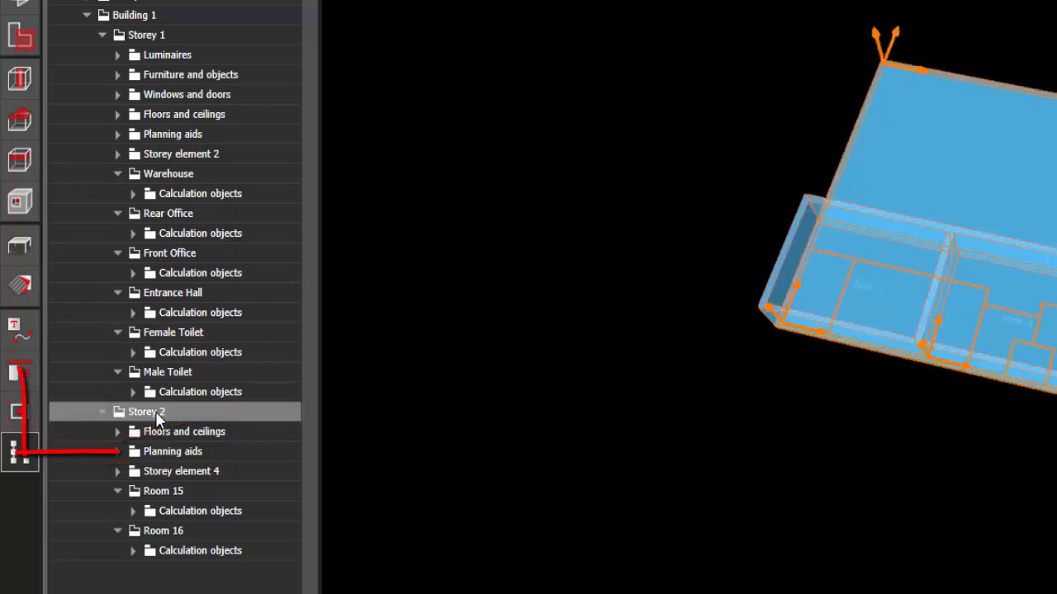
pyautogui.click(155, 411)
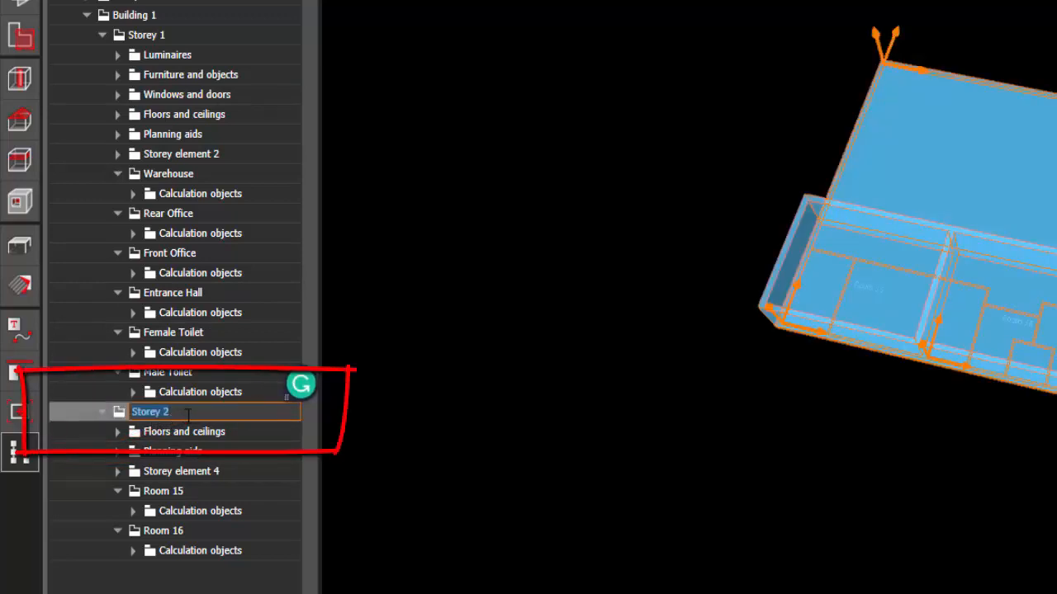
pyautogui.write('Mezz')
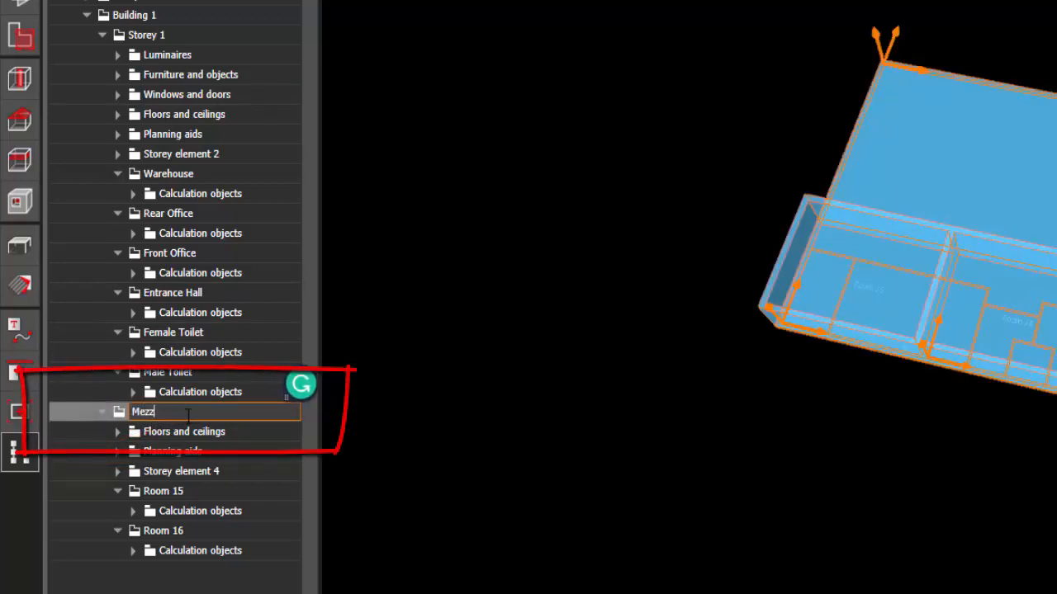
pyautogui.write('anine')
pyautogui.press('Return')
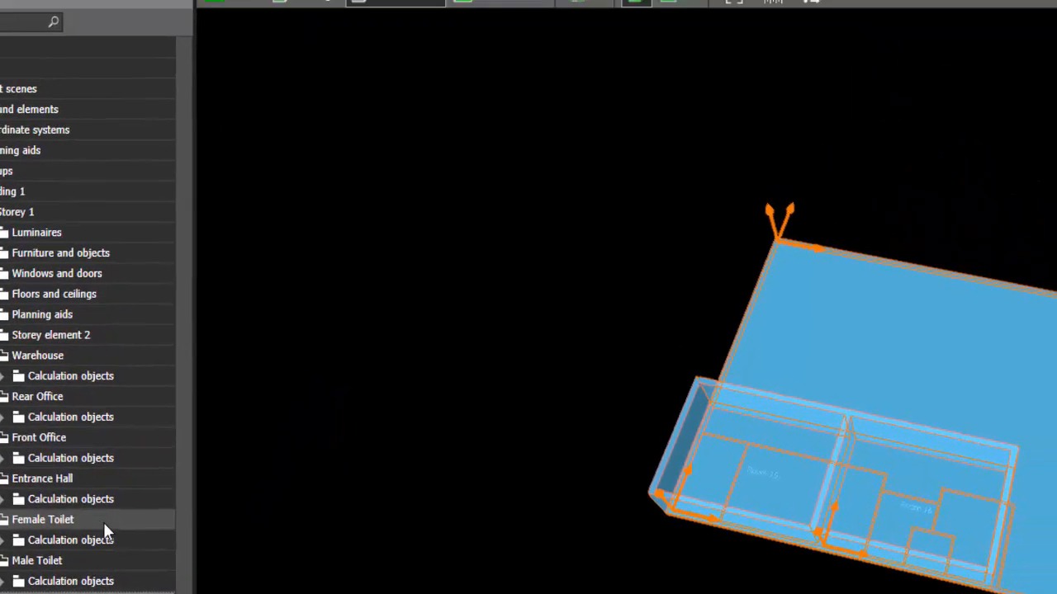
pyautogui.click(340, 252)
# - Check the storey selection for Mezzanine and Storey 1, and examine the two mezzanine rooms in 3D from several angles
pyautogui.click(391, 56)
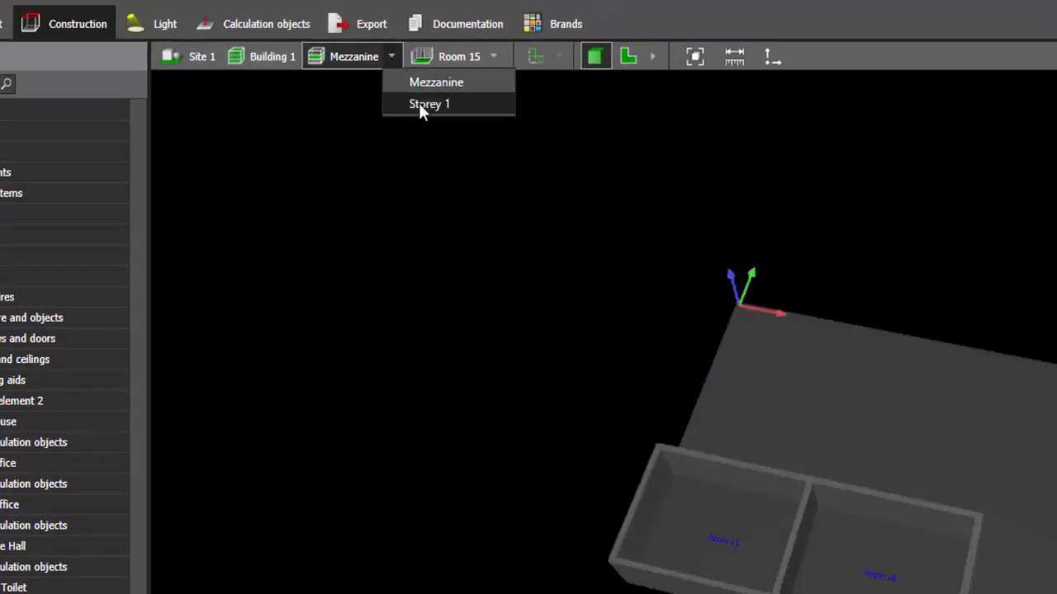
pyautogui.click(422, 104)
pyautogui.click(383, 63)
pyautogui.click(396, 80)
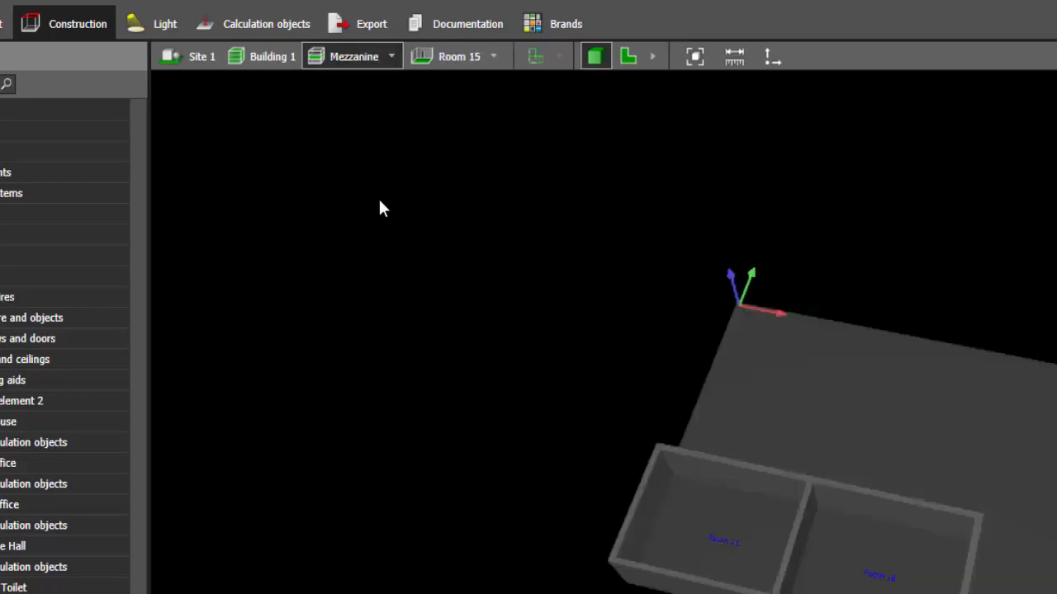
pyautogui.moveTo(401, 350); pyautogui.dragTo(471, 360, button='right')
pyautogui.scroll(4, 749, 496)
pyautogui.moveTo(747, 479); pyautogui.dragTo(749, 515, button='right')
pyautogui.moveTo(750, 516); pyautogui.dragTo(776, 570, button='middle')
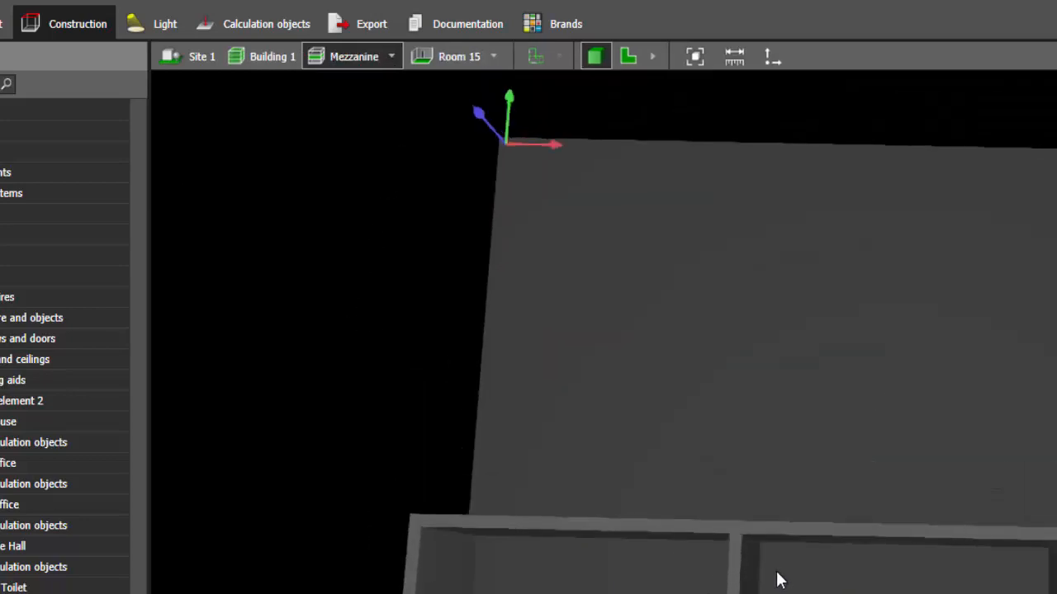
pyautogui.moveTo(776, 570); pyautogui.dragTo(695, 544, button='right')
pyautogui.moveTo(481, 356); pyautogui.dragTo(457, 295, button='right')
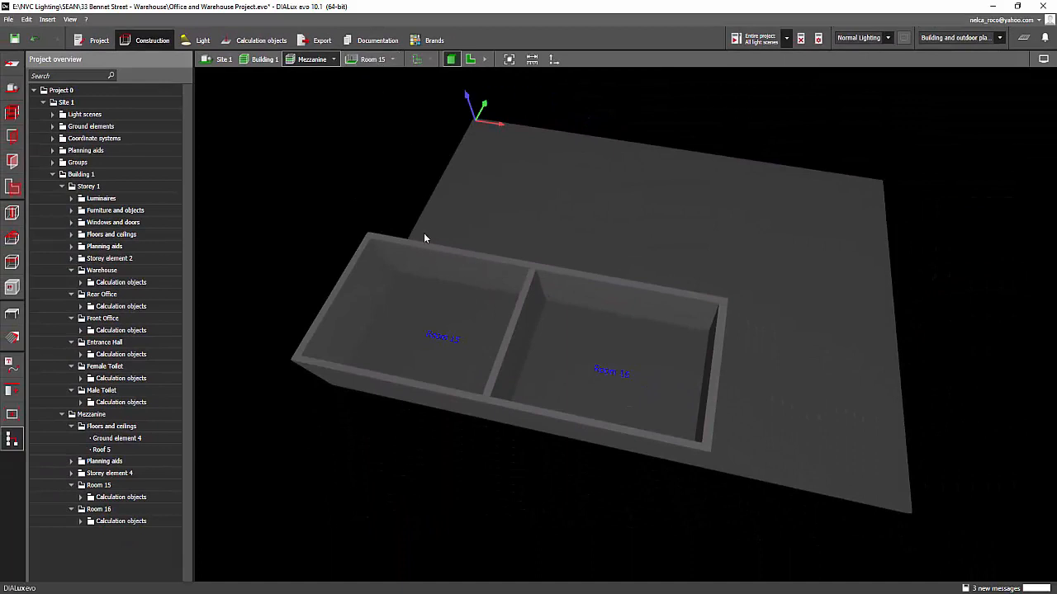
pyautogui.moveTo(404, 221); pyautogui.dragTo(349, 130, button='right')
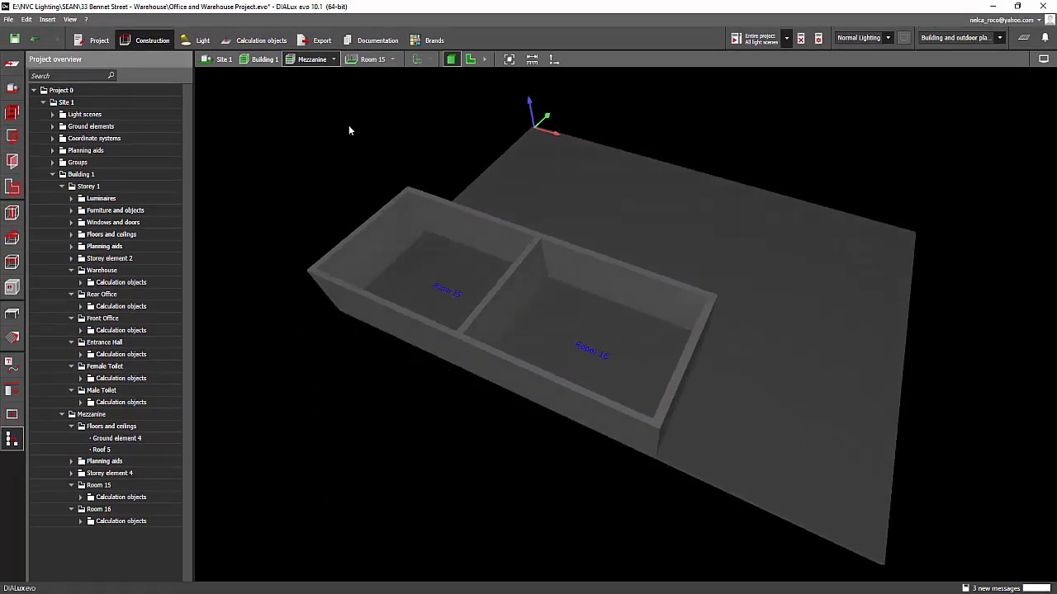
# - In Storey 1, delete the cutout that opens the upper walls of the office block inside the warehouse
pyautogui.click(334, 59)
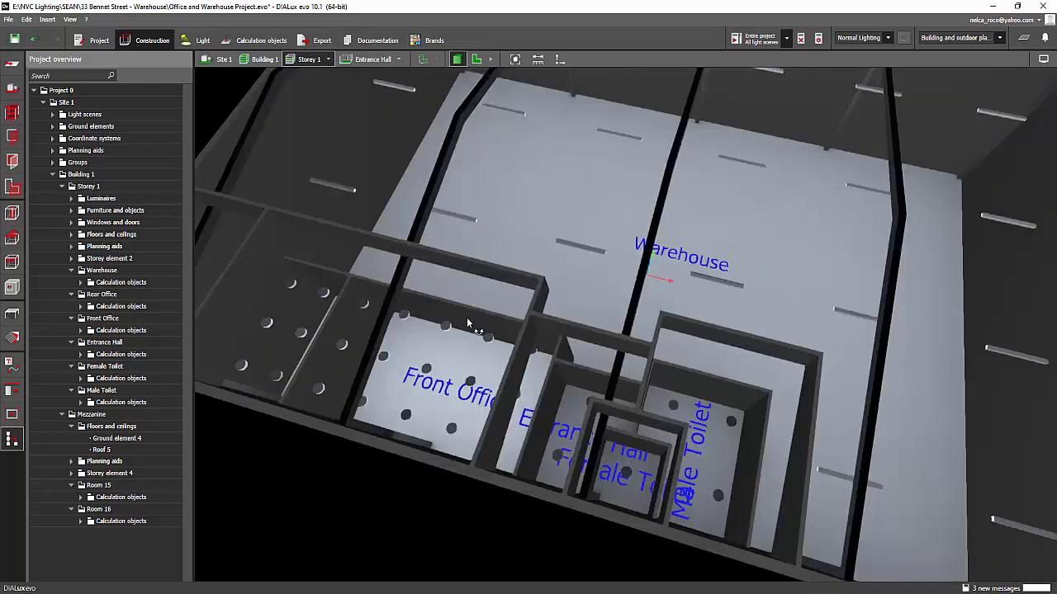
pyautogui.moveTo(468, 320); pyautogui.dragTo(322, 212, button='right')
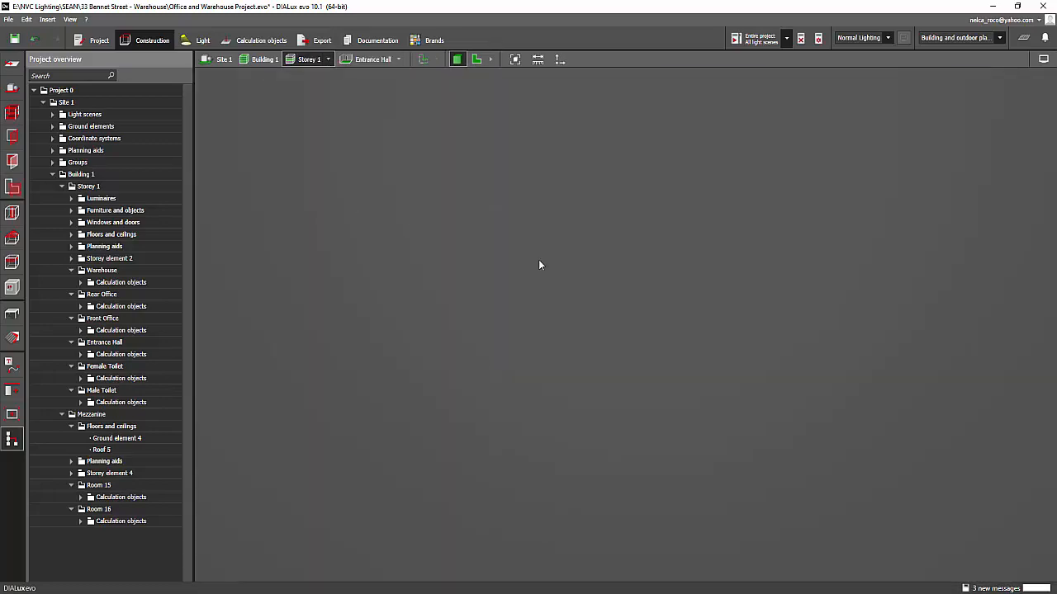
pyautogui.moveTo(539, 260); pyautogui.dragTo(586, 299, button='right')
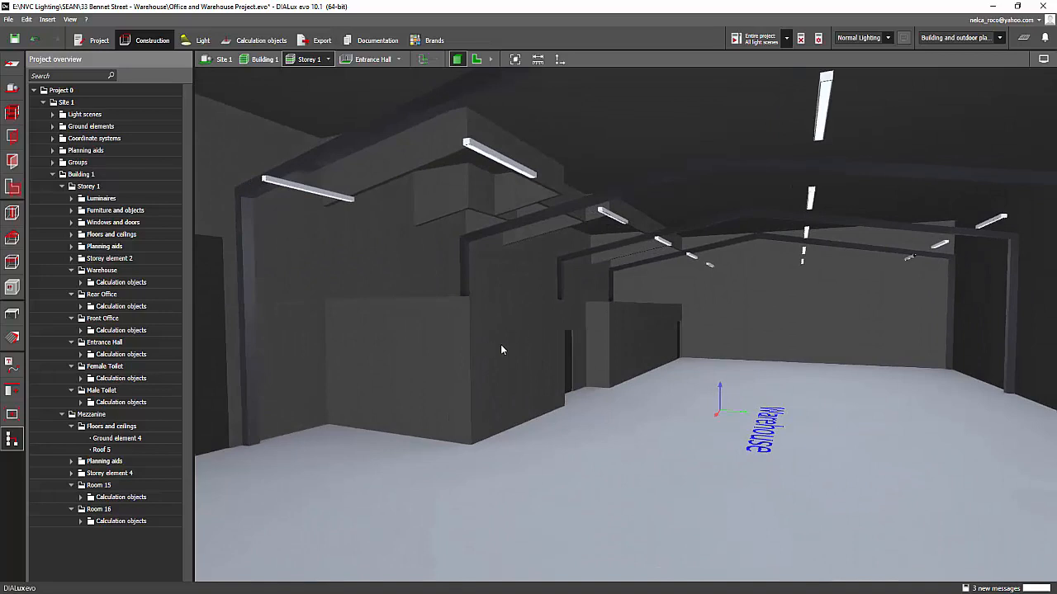
pyautogui.moveTo(655, 377); pyautogui.dragTo(573, 377, button='right')
pyautogui.scroll(4, 449, 289)
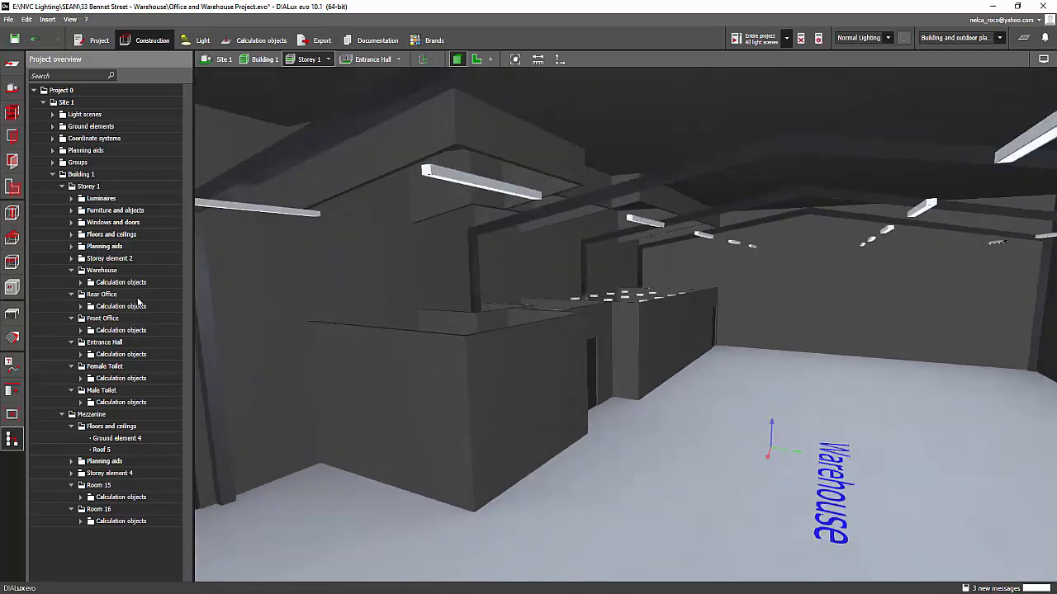
pyautogui.click(13, 291)
pyautogui.click(428, 283)
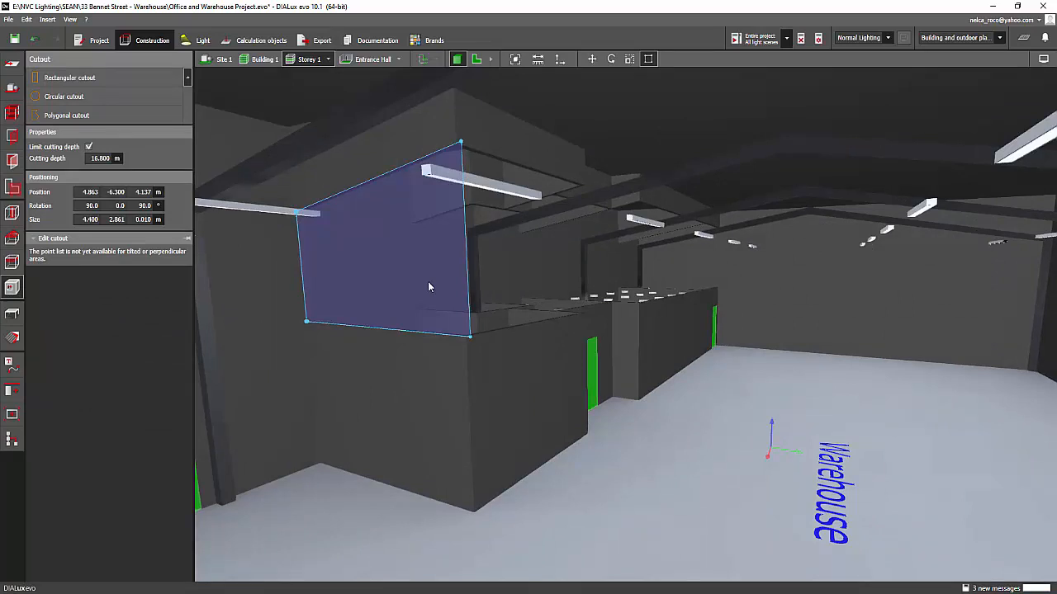
pyautogui.press('Delete')
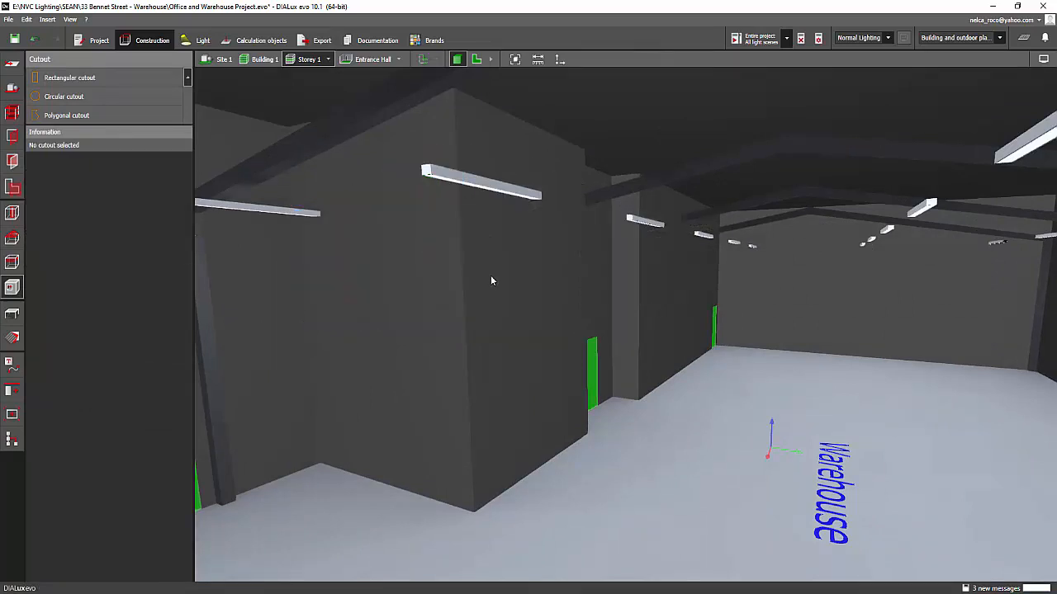
# - Examine the full-height walls of the office block from inside the warehouse, with the furniture and objects tool active
pyautogui.scroll(-3, 490, 279)
pyautogui.moveTo(486, 303); pyautogui.dragTo(611, 332, button='right')
pyautogui.click(17, 316)
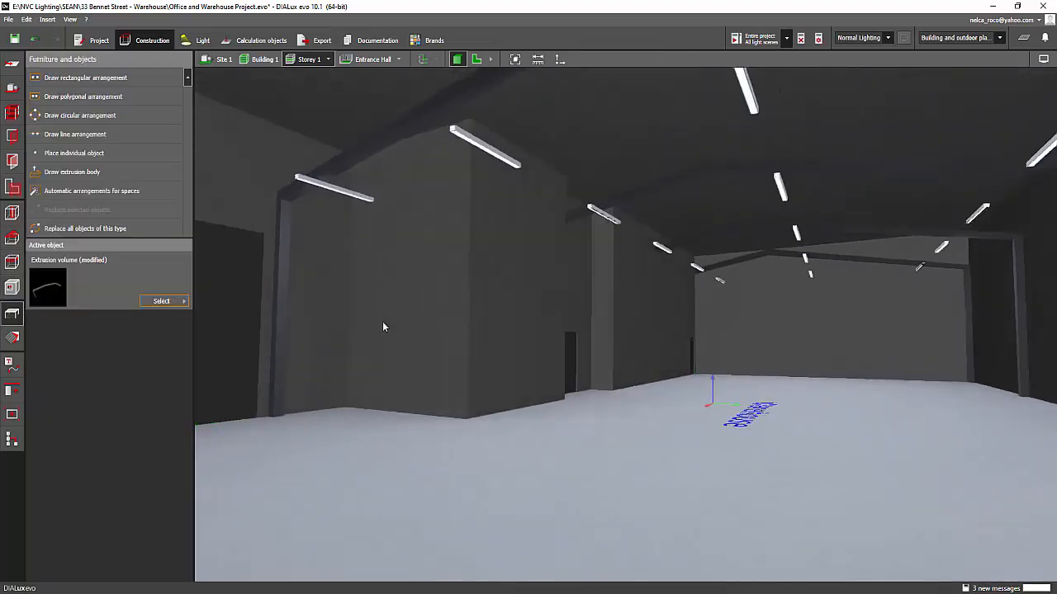
pyautogui.moveTo(384, 326); pyautogui.dragTo(514, 323, button='right')
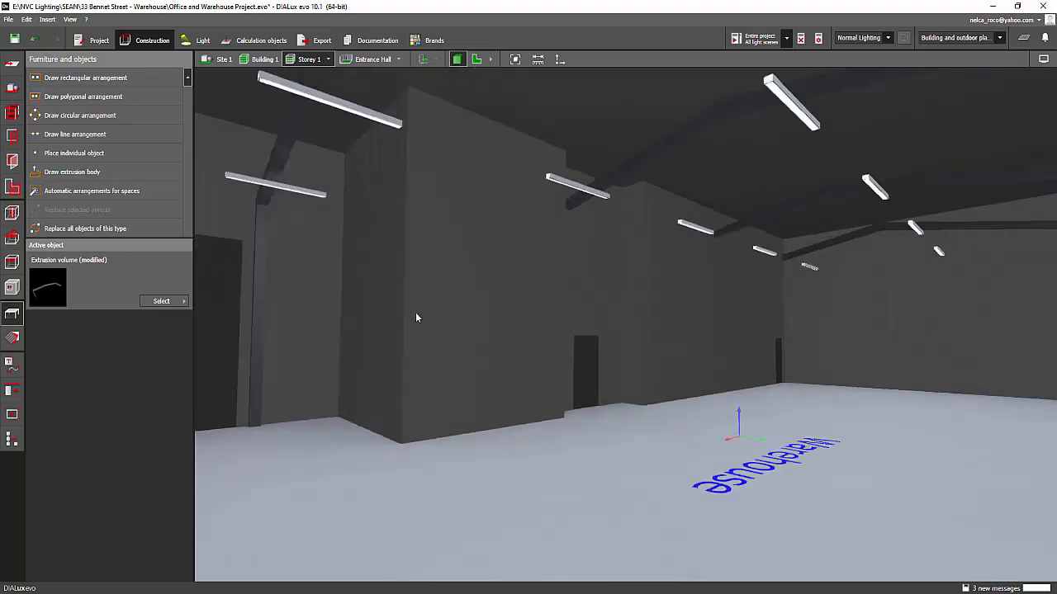
pyautogui.moveTo(416, 318); pyautogui.dragTo(511, 324, button='right')
pyautogui.scroll(-5, 505, 327)
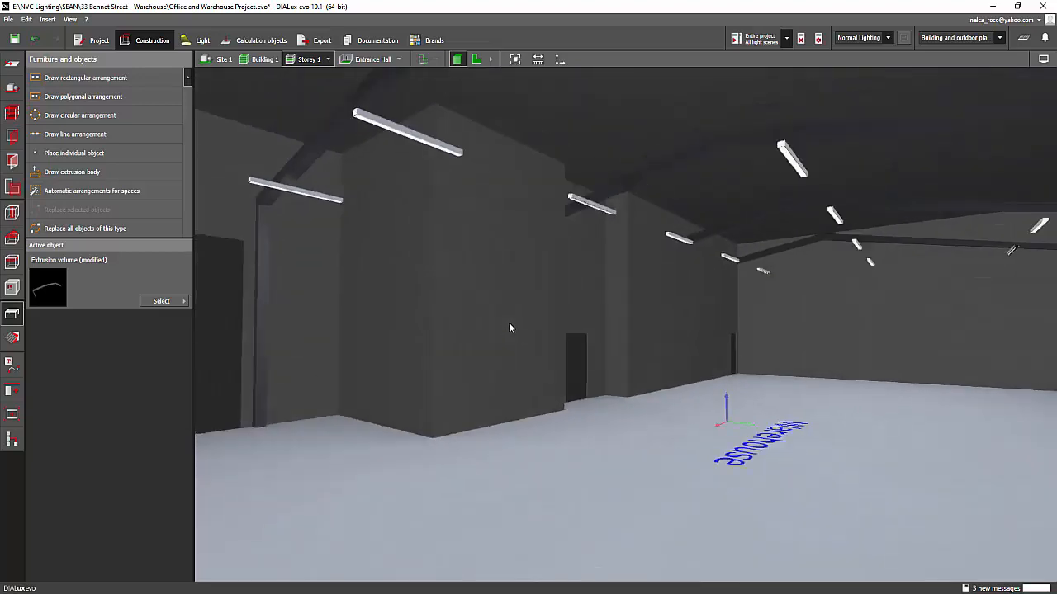
pyautogui.scroll(3, 598, 293)
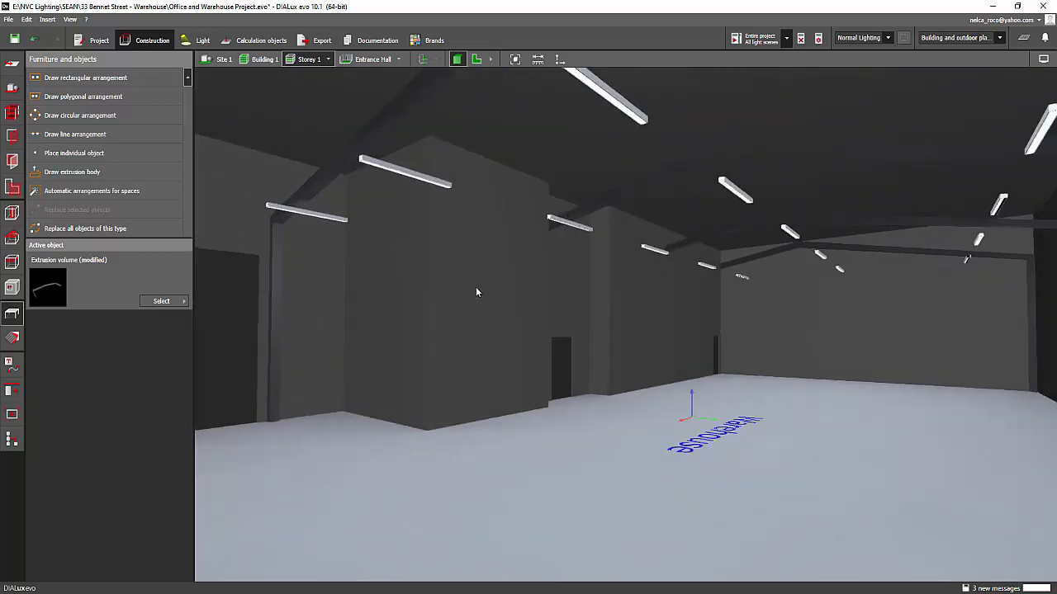
pyautogui.scroll(-3, 445, 355)
pyautogui.scroll(3, 429, 342)
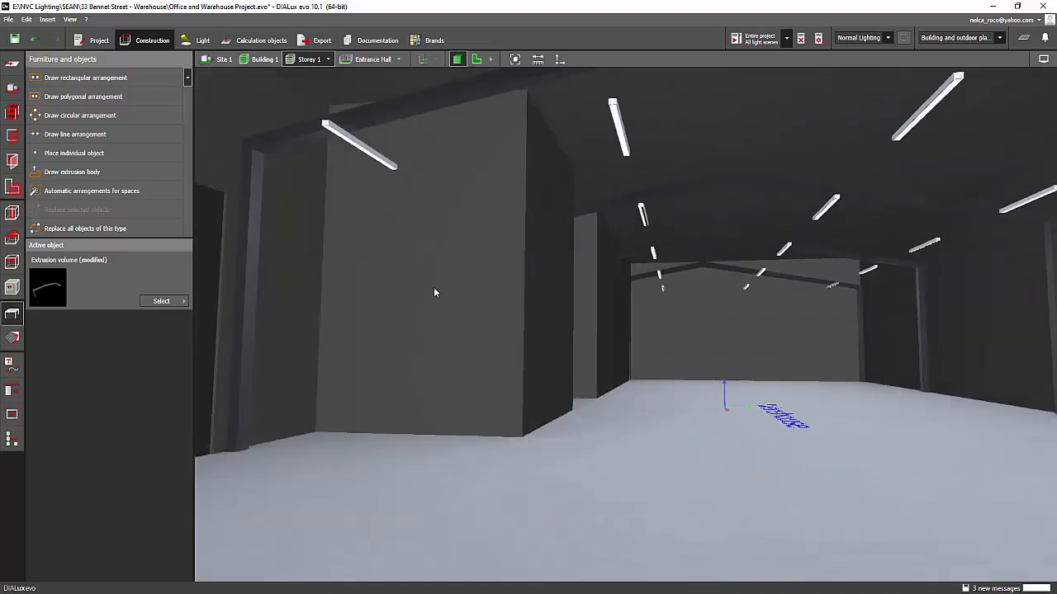
# - Compare the Mezzanine rooms with the office layout of Storey 1 in 3D, finishing on Storey 1
pyautogui.click(327, 61)
pyautogui.click(345, 74)
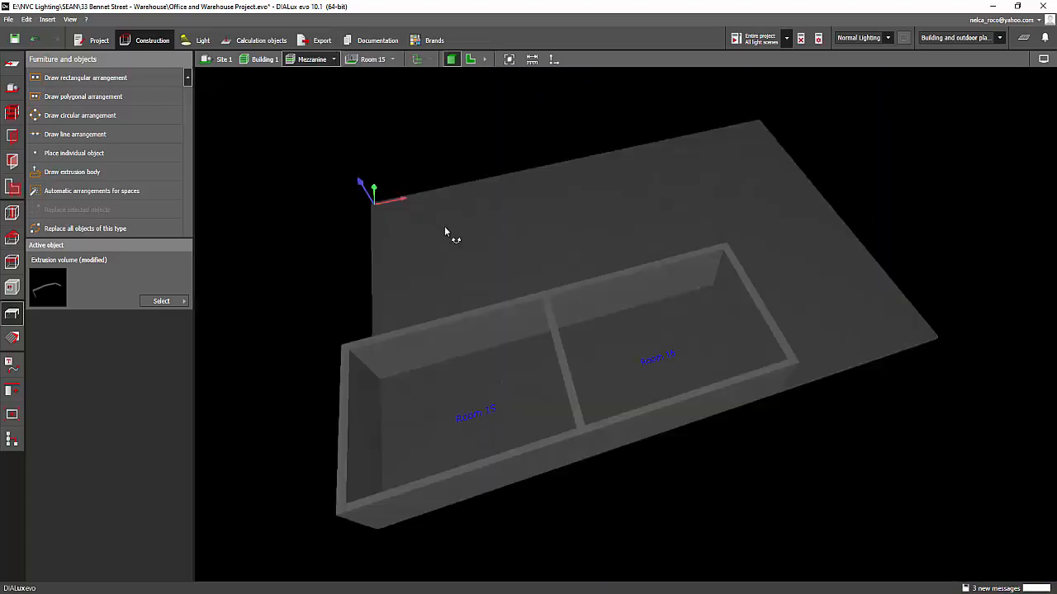
pyautogui.moveTo(410, 221); pyautogui.dragTo(462, 332, button='middle')
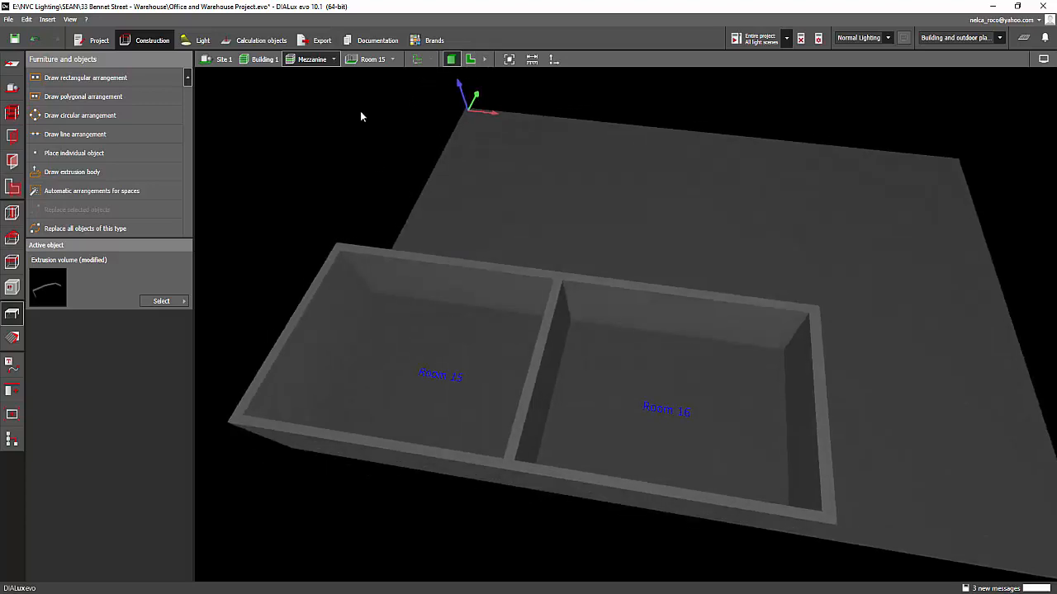
pyautogui.click(333, 60)
pyautogui.click(352, 86)
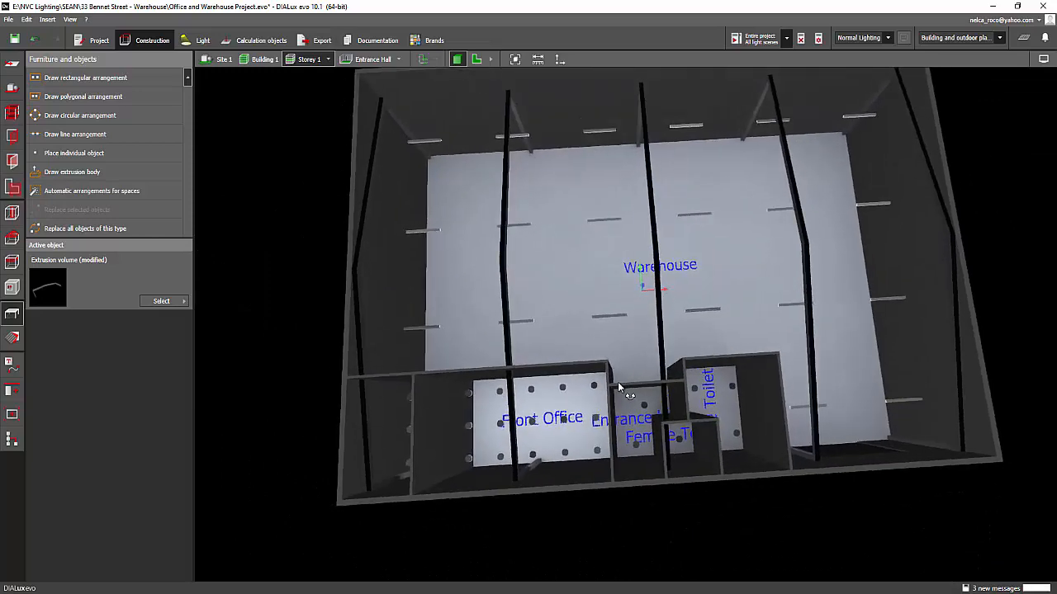
# - Examine Storey 1 in 3D from above the office block and from inside the warehouse
pyautogui.moveTo(615, 385); pyautogui.dragTo(593, 361, button='middle')
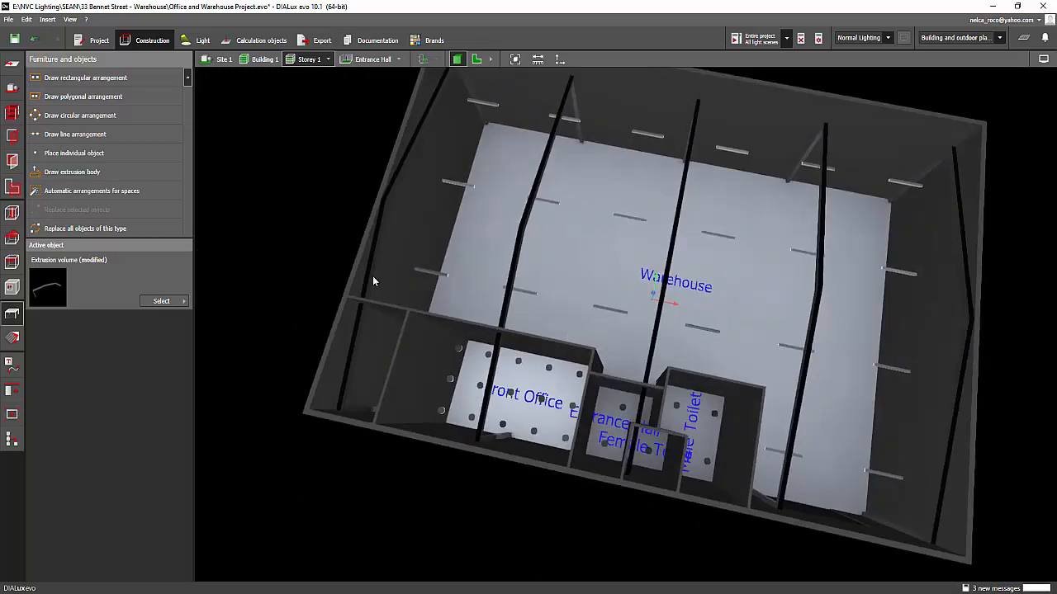
pyautogui.moveTo(337, 247); pyautogui.dragTo(293, 94, button='middle')
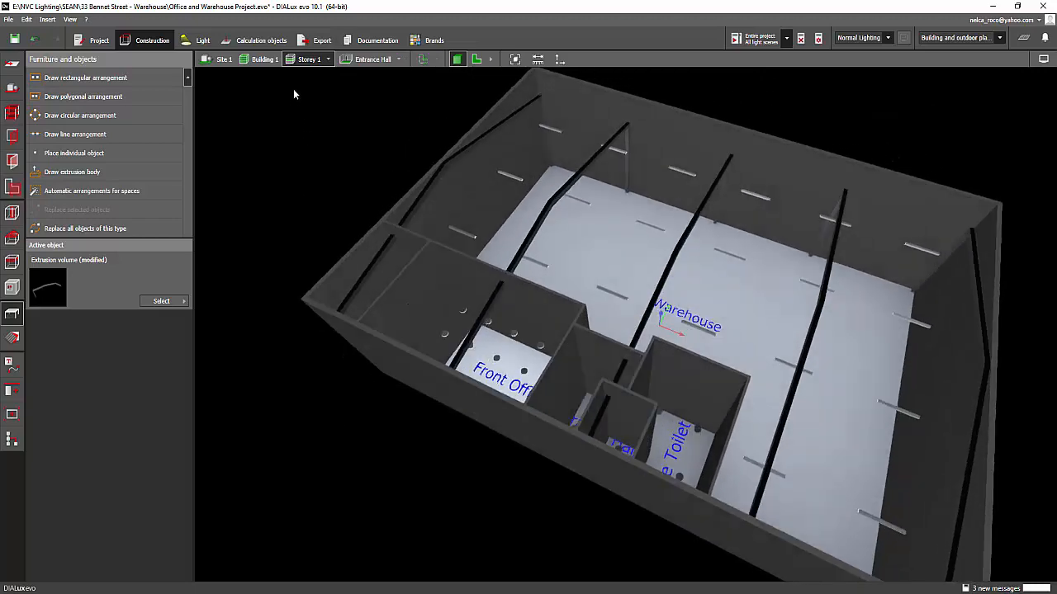
pyautogui.click(329, 60)
pyautogui.click(339, 85)
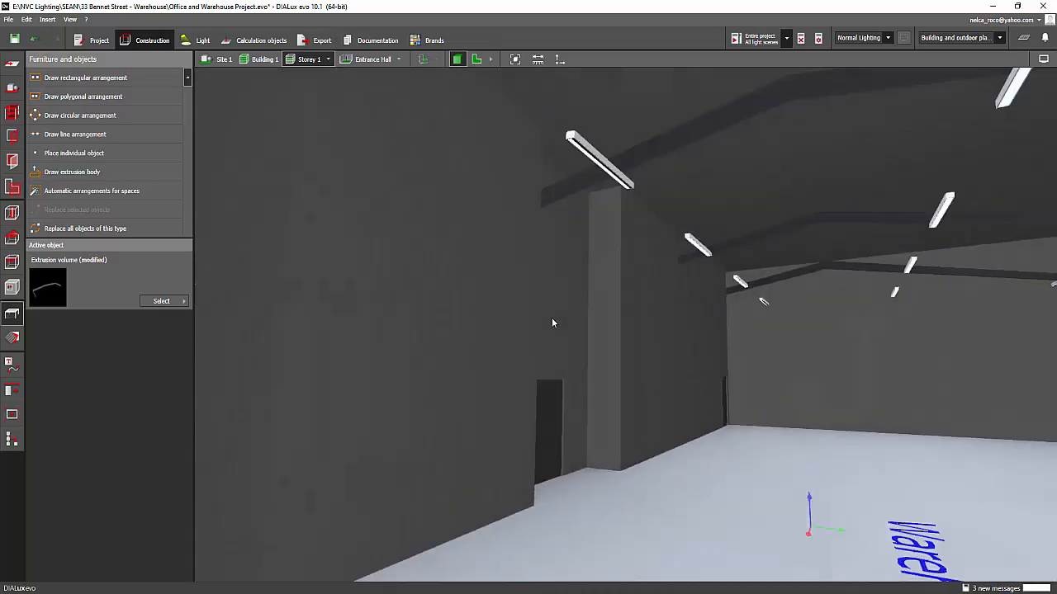
pyautogui.moveTo(553, 322); pyautogui.dragTo(601, 347, button='right')
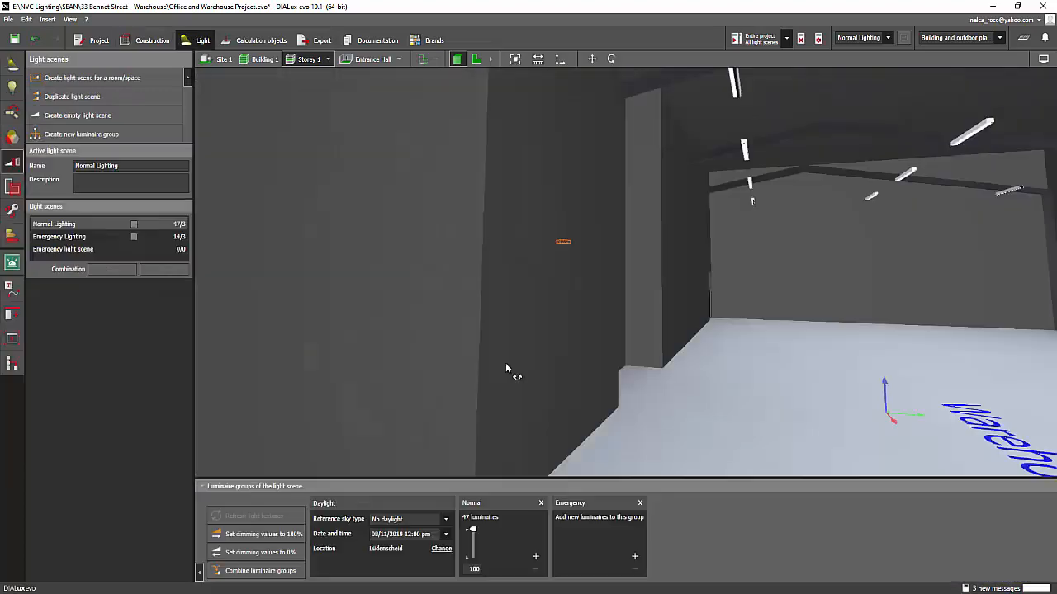
pyautogui.moveTo(506, 368); pyautogui.dragTo(483, 351, button='right')
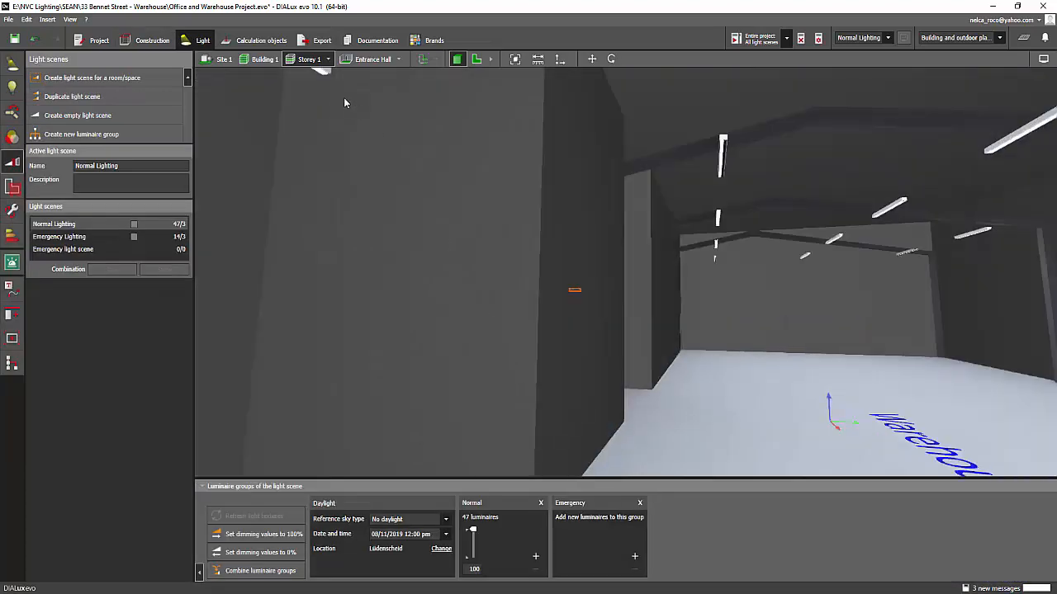
# - Examine the whole building's exterior at site level in 3D, from above and from the side, with the construction tools active
pyautogui.click(222, 62)
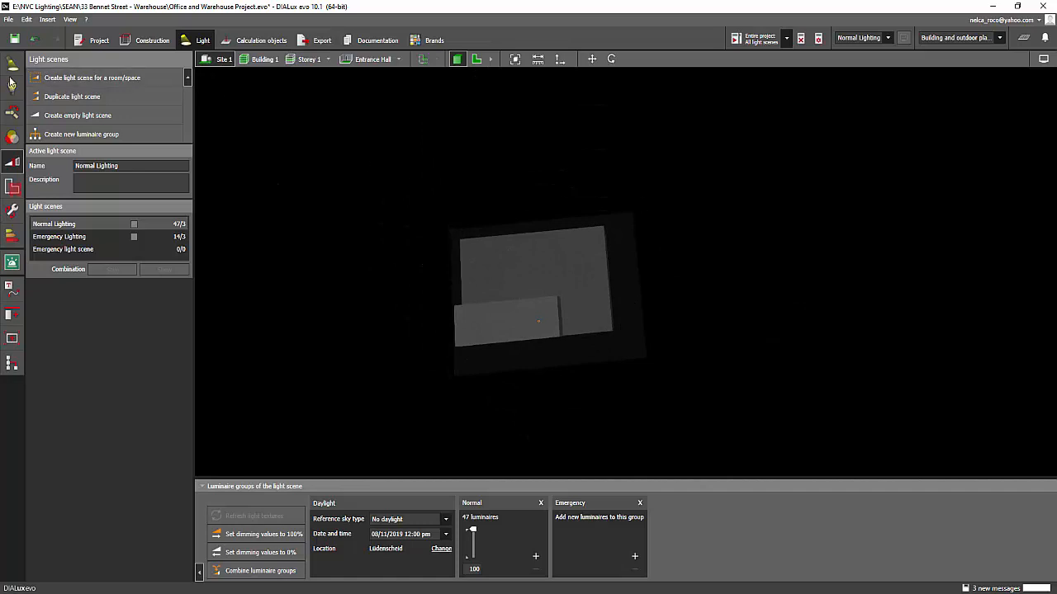
pyautogui.click(146, 39)
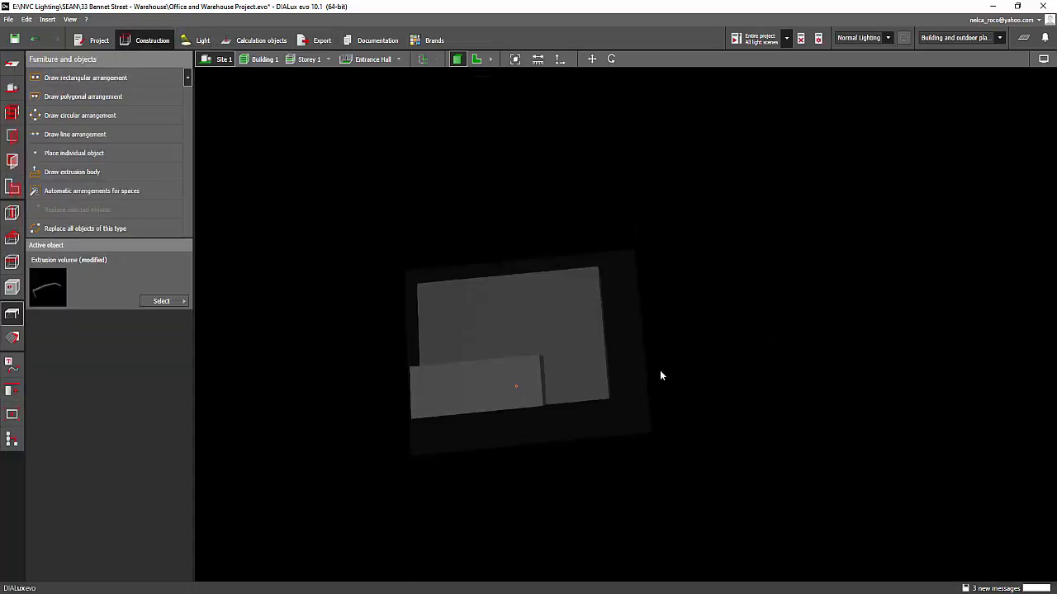
pyautogui.moveTo(415, 373); pyautogui.dragTo(641, 296, button='right')
pyautogui.scroll(3, 657, 306)
pyautogui.click(621, 301)
pyautogui.click(656, 193)
pyautogui.moveTo(656, 193); pyautogui.dragTo(484, 218, button='right')
pyautogui.scroll(-2, 627, 240)
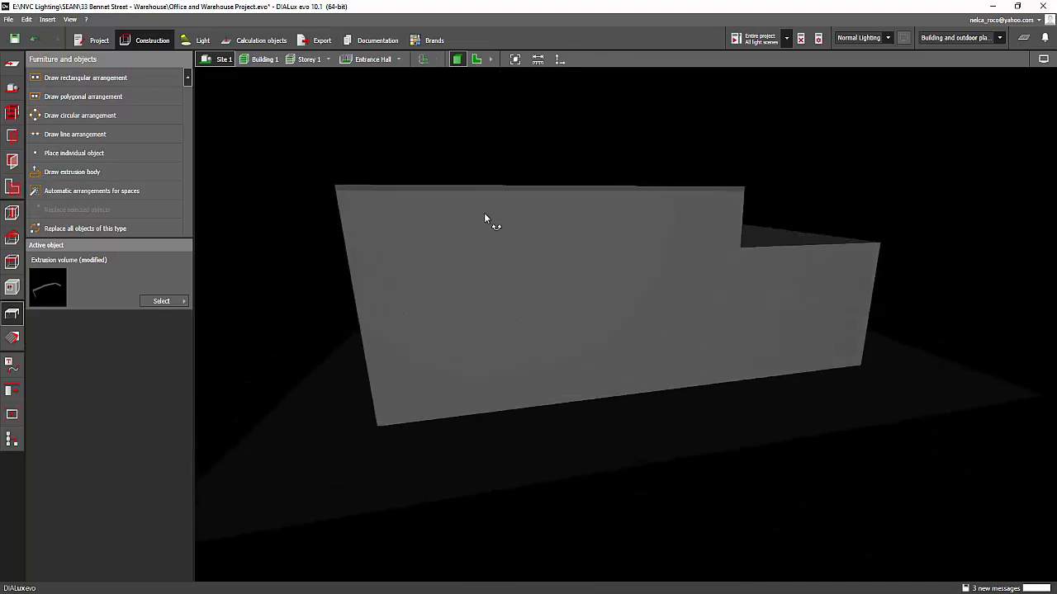
pyautogui.scroll(2, 565, 263)
pyautogui.moveTo(566, 263); pyautogui.dragTo(667, 300, button='right')
# - Compare the interiors of Storey 1 and the Mezzanine in 3D, finishing inside the Storey 1 warehouse
pyautogui.click(327, 60)
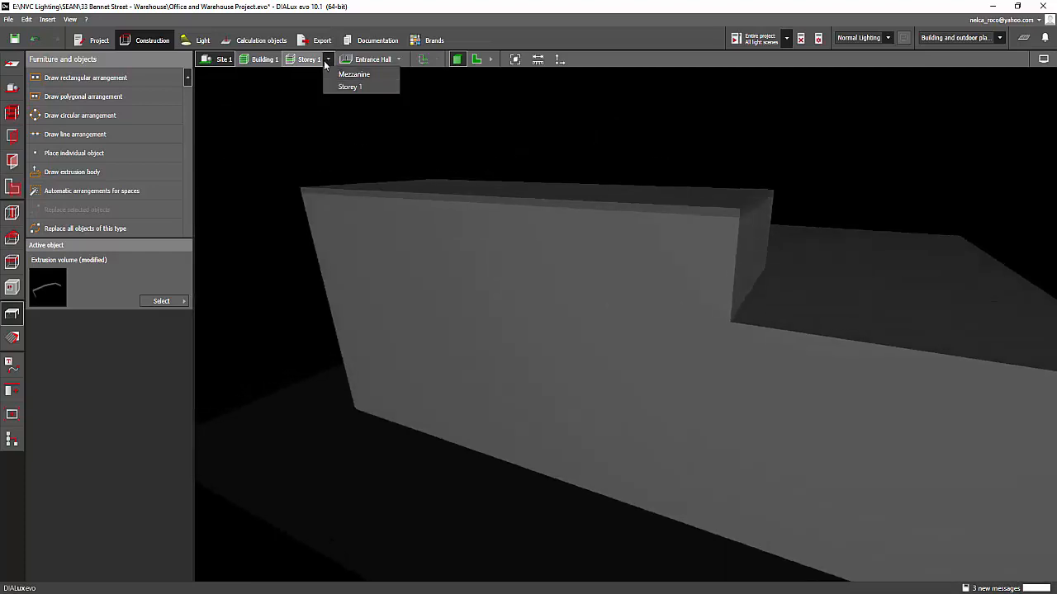
pyautogui.click(345, 85)
pyautogui.click(329, 59)
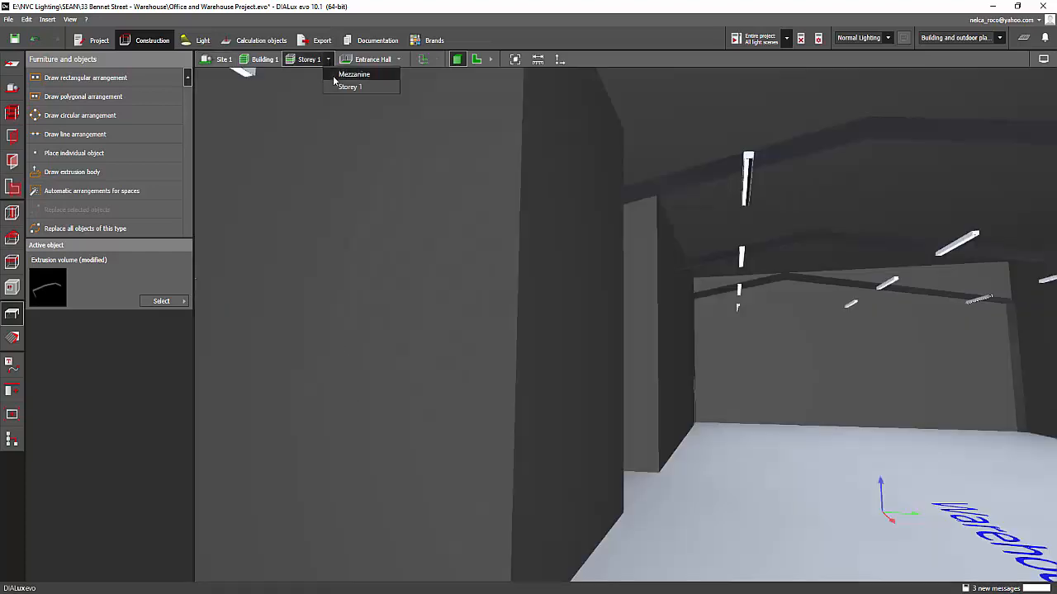
pyautogui.click(353, 74)
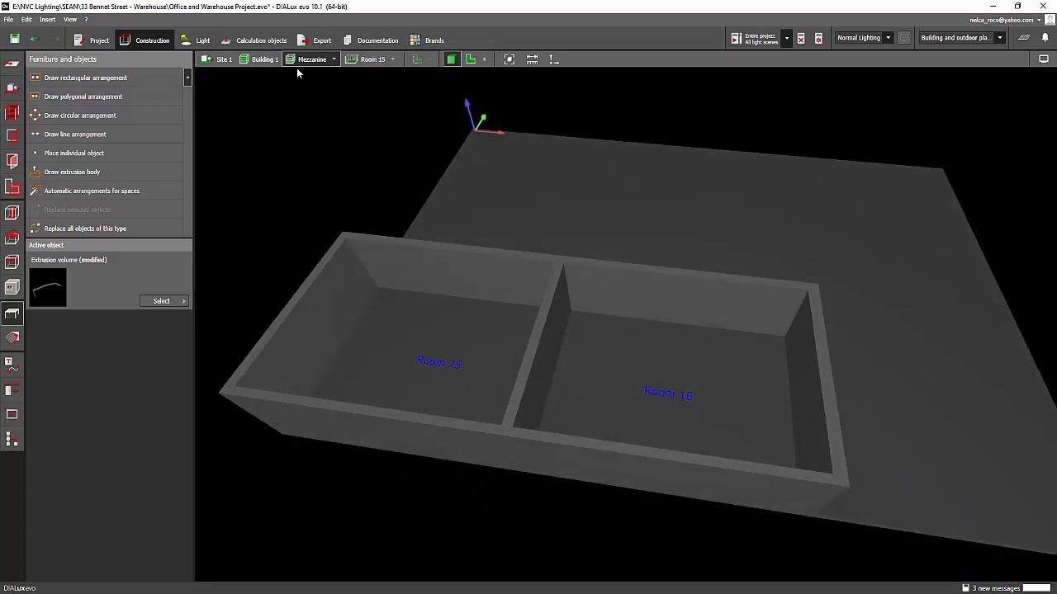
pyautogui.moveTo(258, 108); pyautogui.dragTo(255, 142)
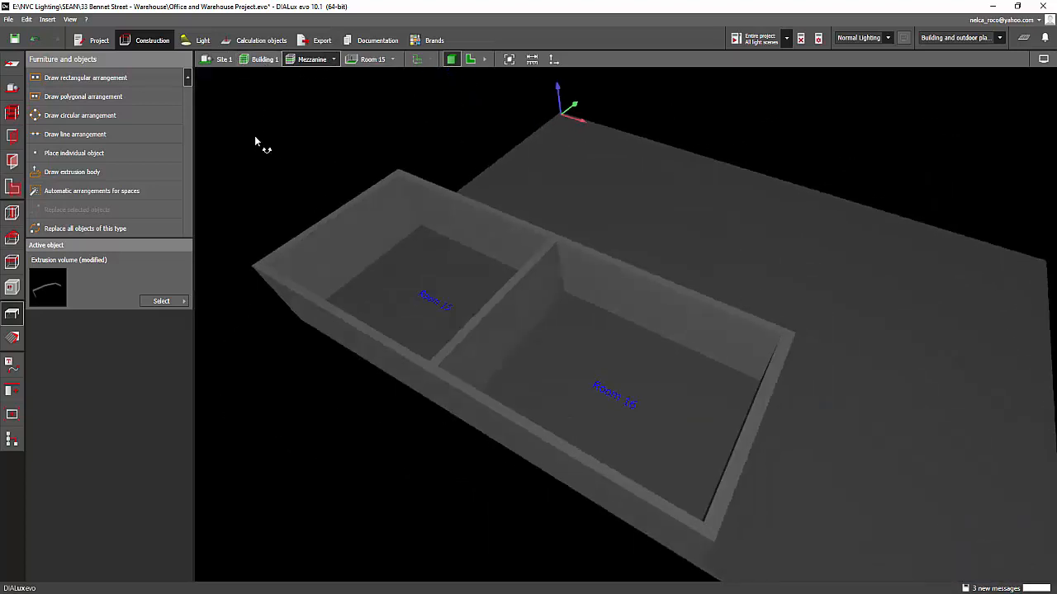
pyautogui.click(328, 60)
pyautogui.click(352, 88)
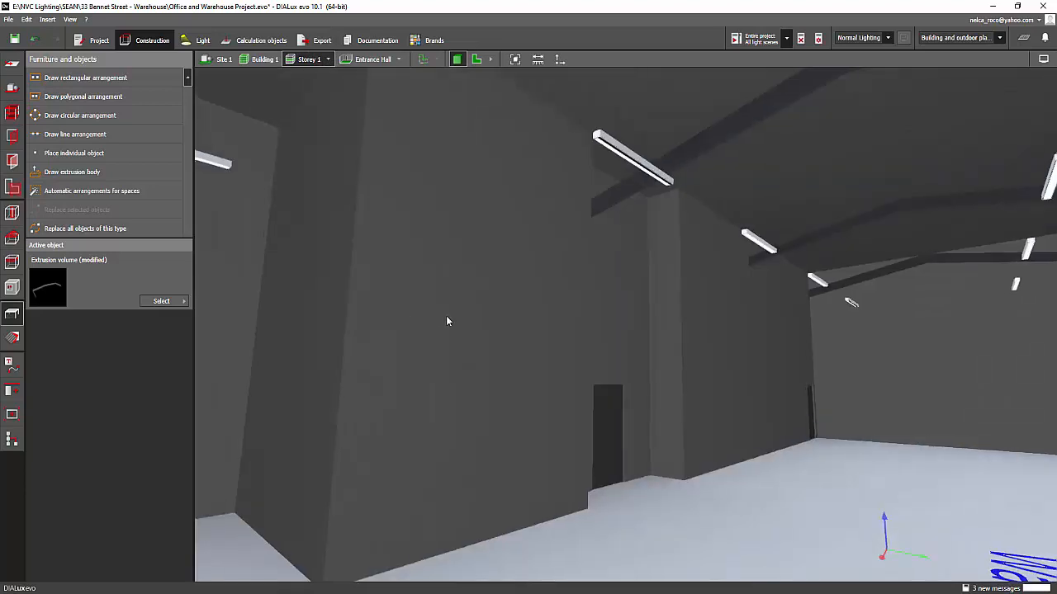
pyautogui.moveTo(446, 321); pyautogui.dragTo(745, 429)
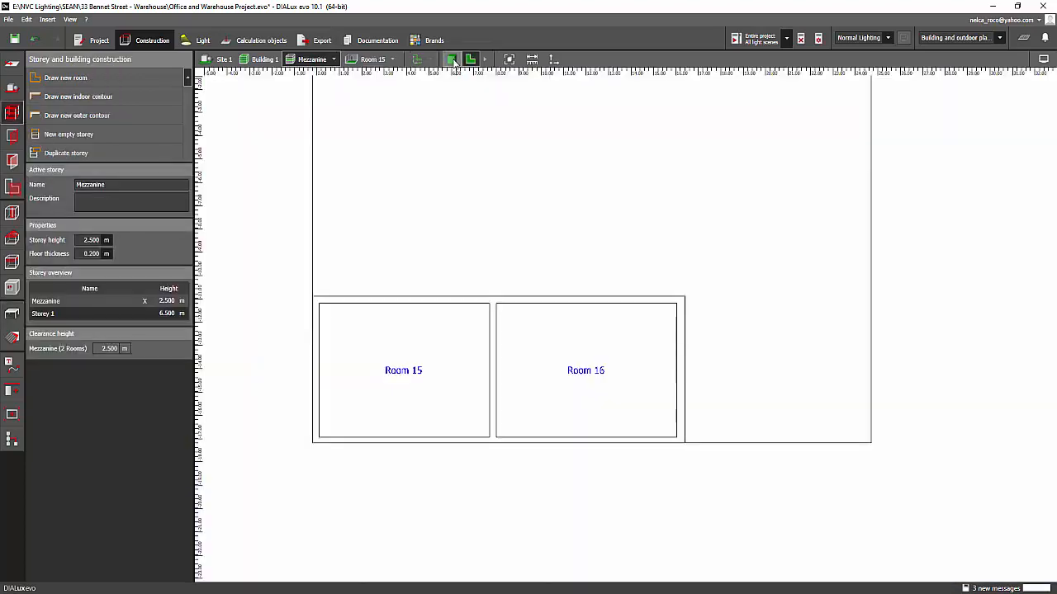
# - Check the Mezzanine rooms in 3D with the storey construction tool active, and return to the warehouse interior of Storey 1
pyautogui.click(470, 59)
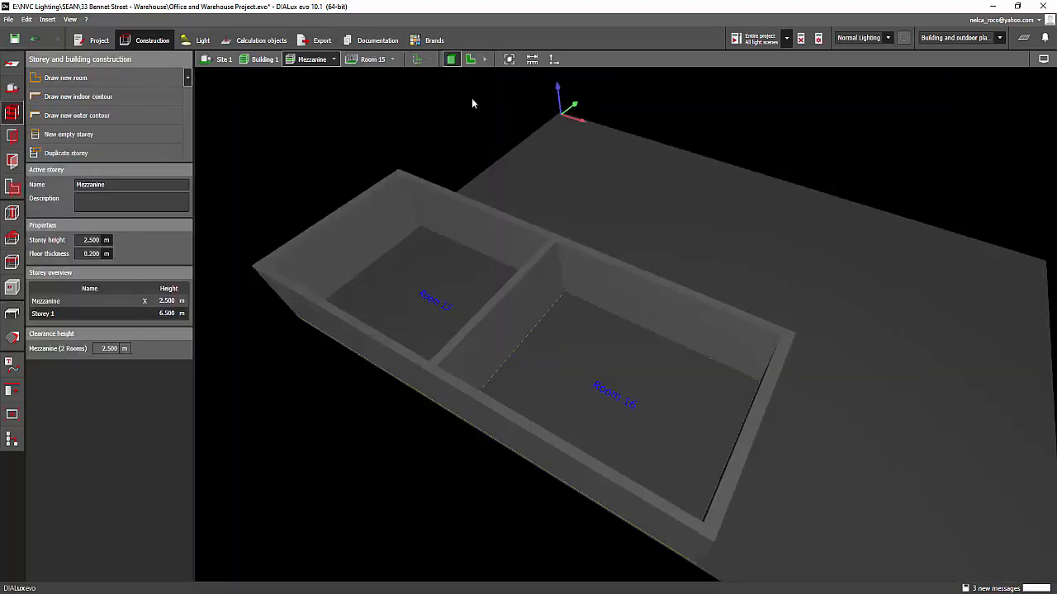
pyautogui.click(329, 62)
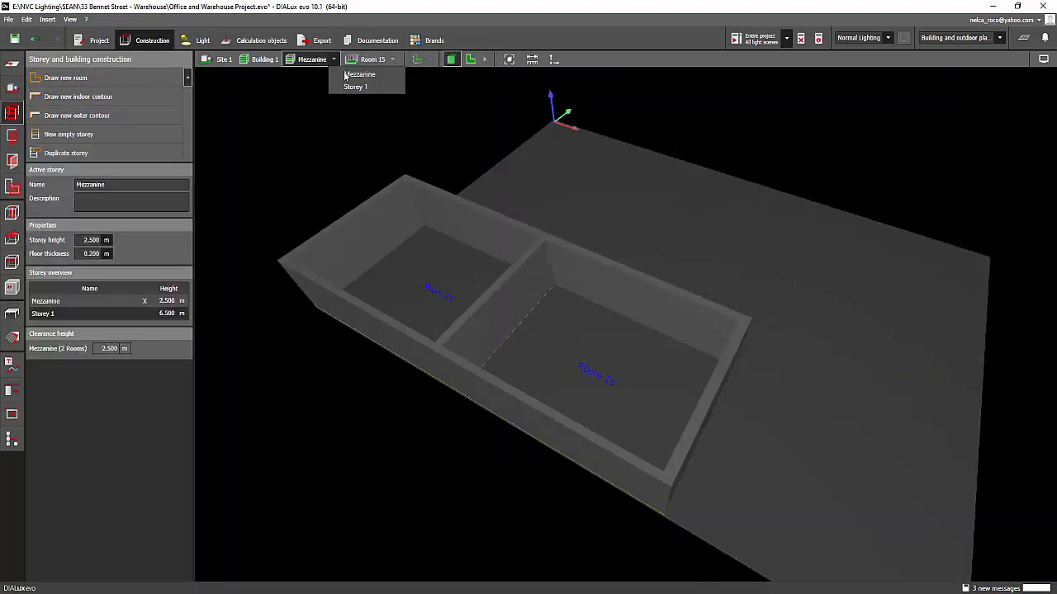
pyautogui.click(355, 88)
pyautogui.scroll(3, 497, 294)
pyautogui.moveTo(497, 294); pyautogui.dragTo(526, 384)
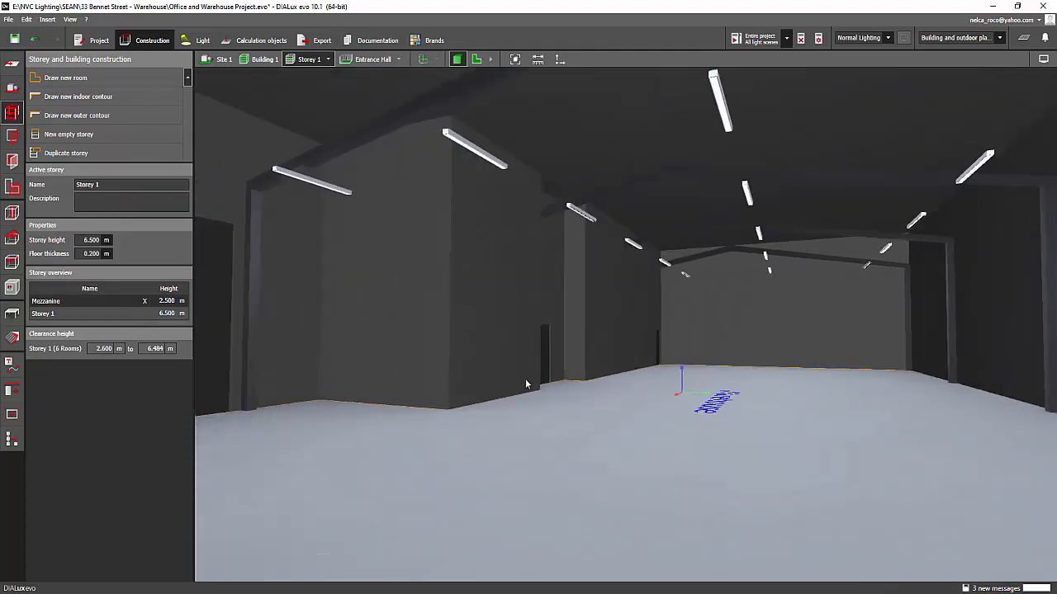
# - Switch to the browser, compare the mezzanine photo in the Udemy question with the "warehouse with mezzanine" image results, and return to DIALux evo
pyautogui.hotkey('alt', 'Tab')
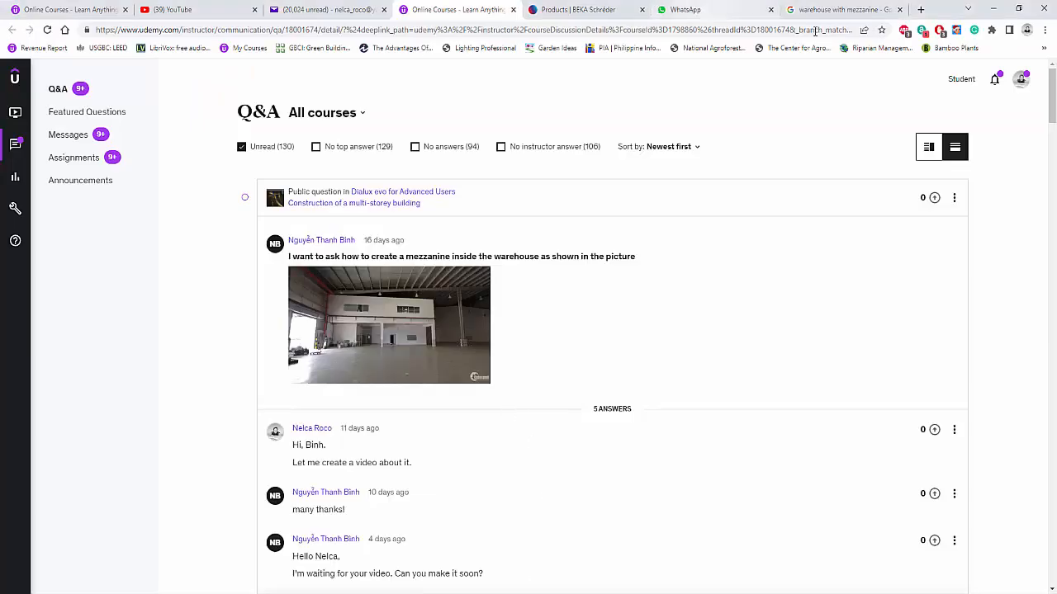
pyautogui.click(840, 10)
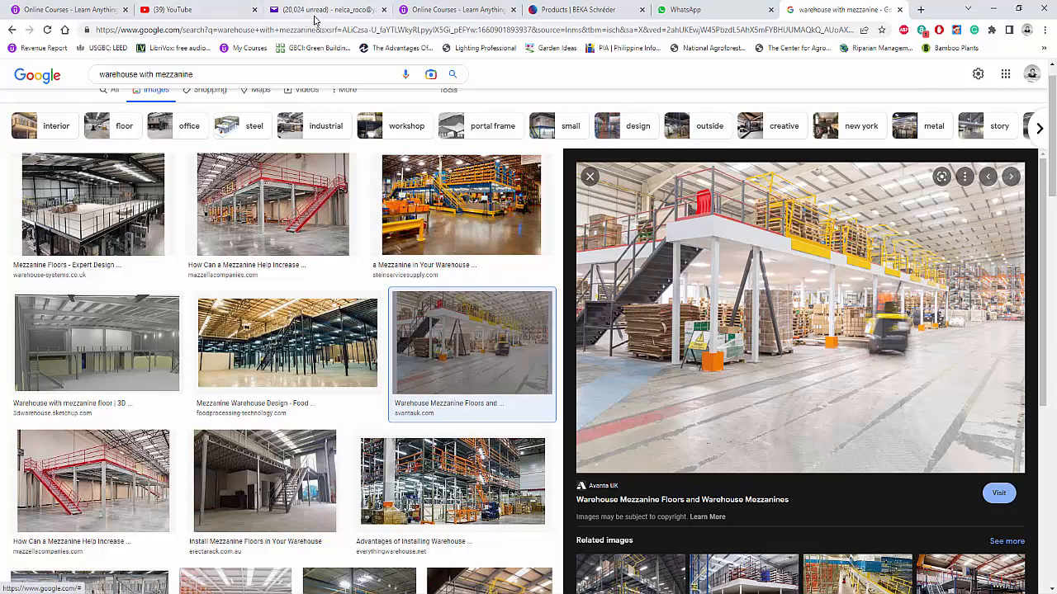
pyautogui.click(435, 12)
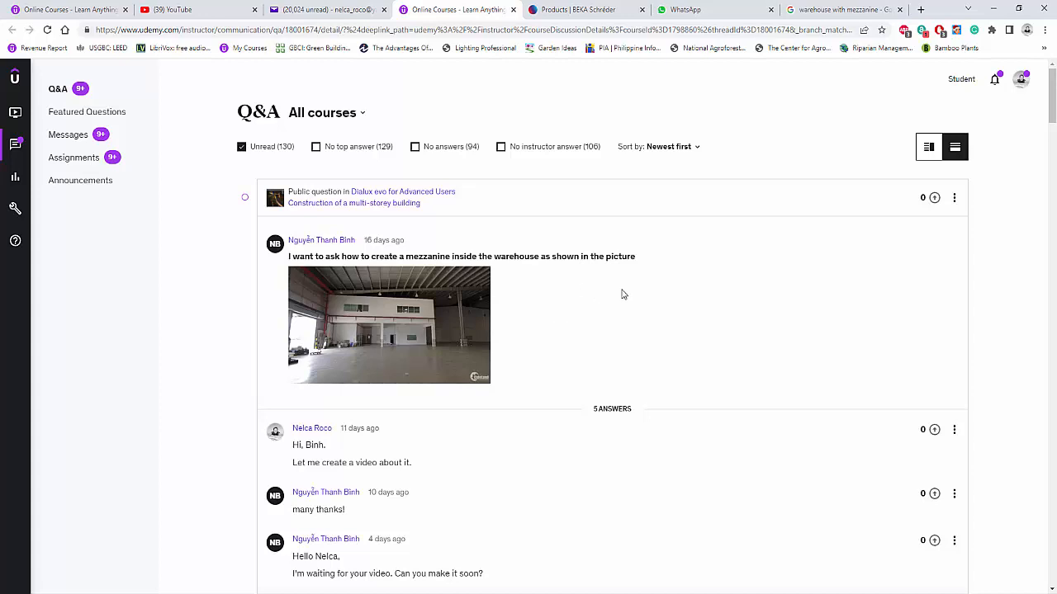
pyautogui.click(830, 14)
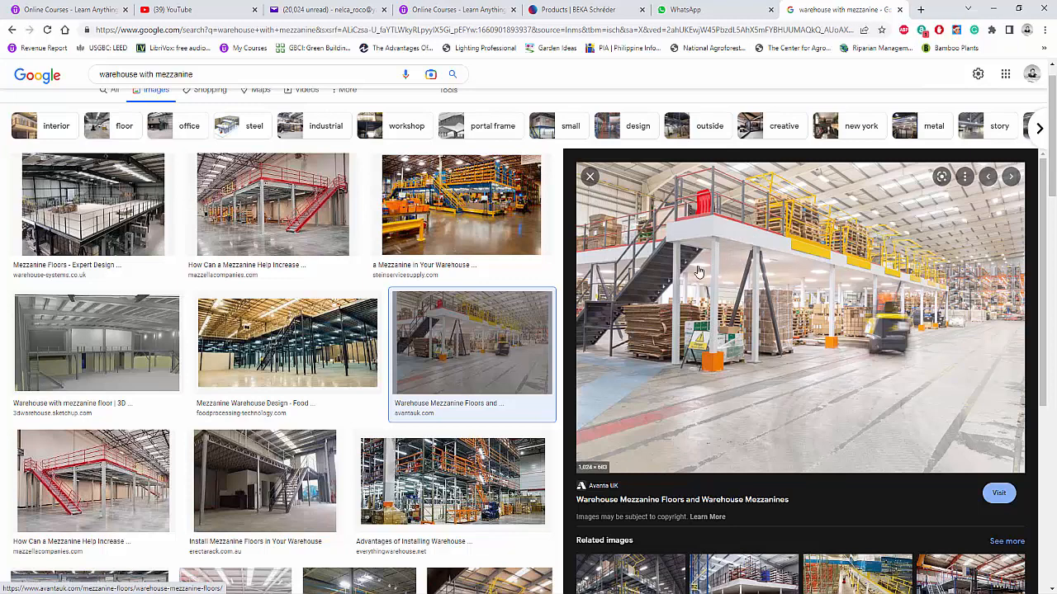
pyautogui.click(285, 456)
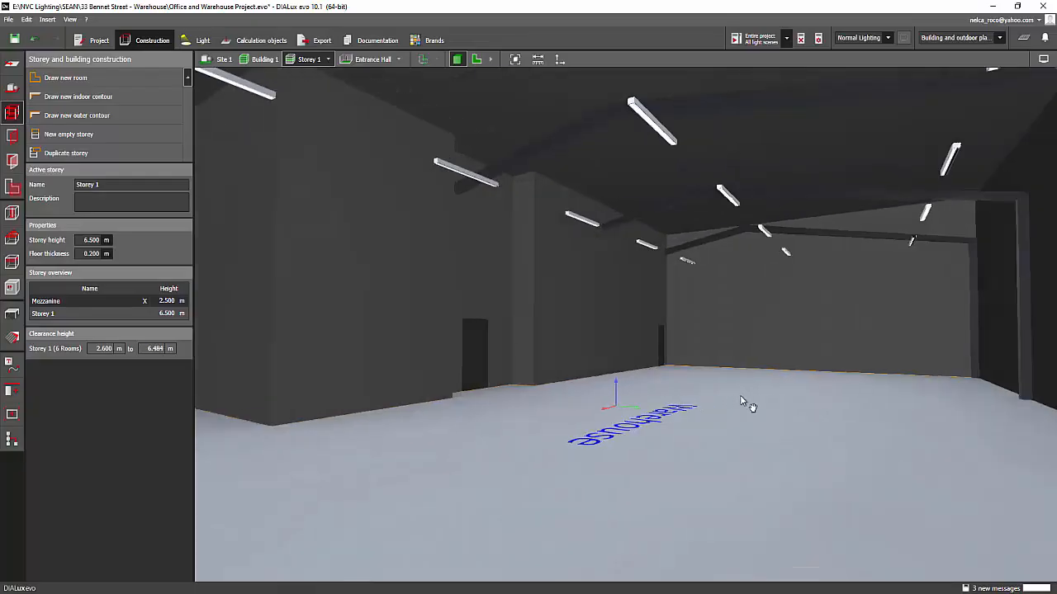
# - Examine the open warehouse space of Storey 1 in 3D and in the floor plan
pyautogui.moveTo(741, 397)
pyautogui.mouseDown(button='right')
pyautogui.moveTo(715, 411)
pyautogui.moveTo(740, 407)
pyautogui.mouseUp(button='right')
pyautogui.moveTo(698, 348); pyautogui.dragTo(609, 419, button='right')
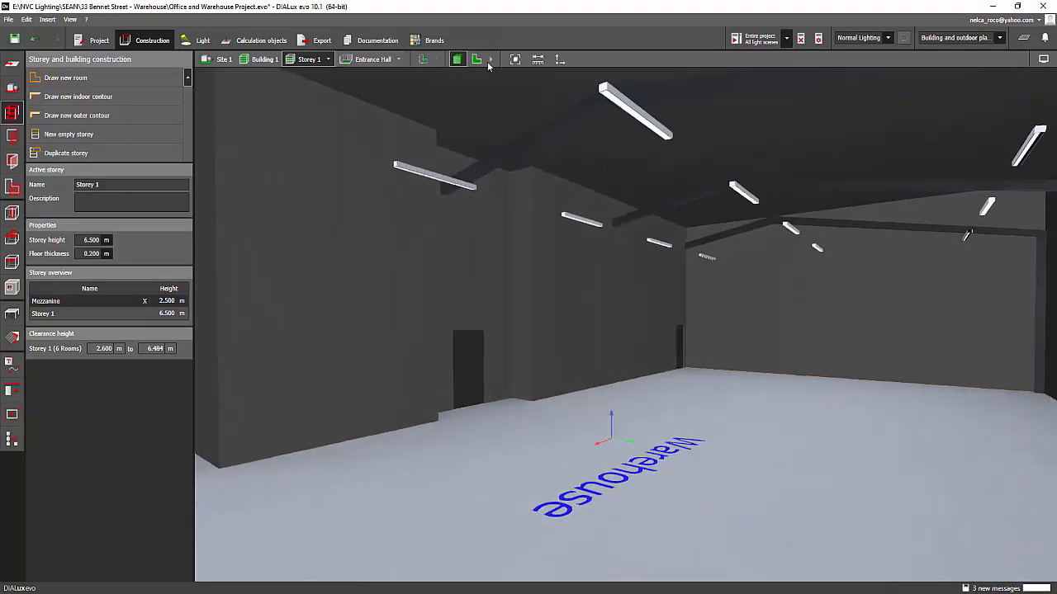
pyautogui.click(476, 59)
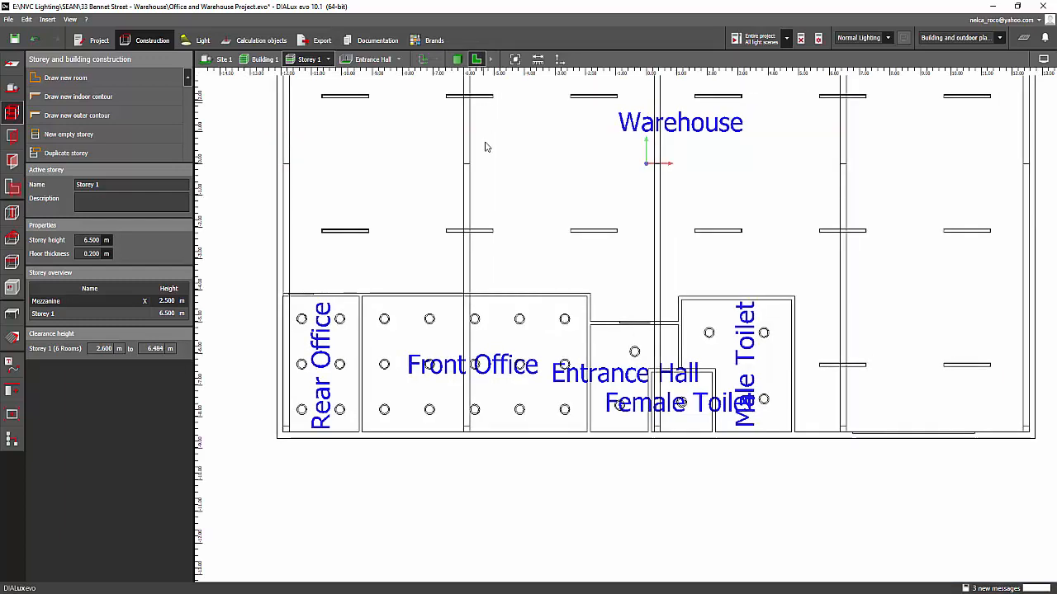
pyautogui.scroll(-2, 487, 147)
pyautogui.moveTo(487, 147); pyautogui.dragTo(490, 262, button='middle')
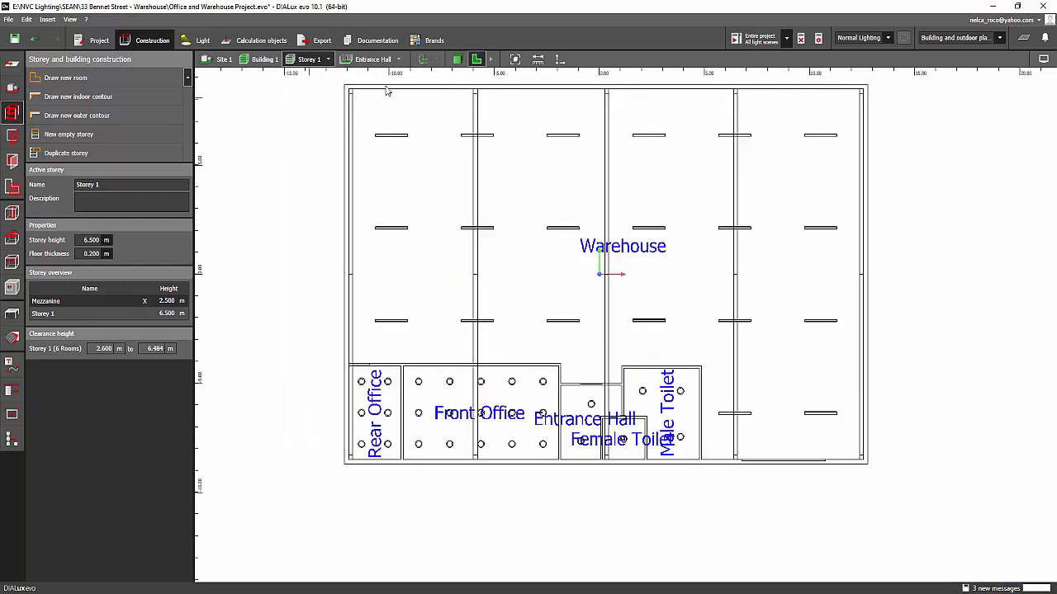
pyautogui.click(457, 60)
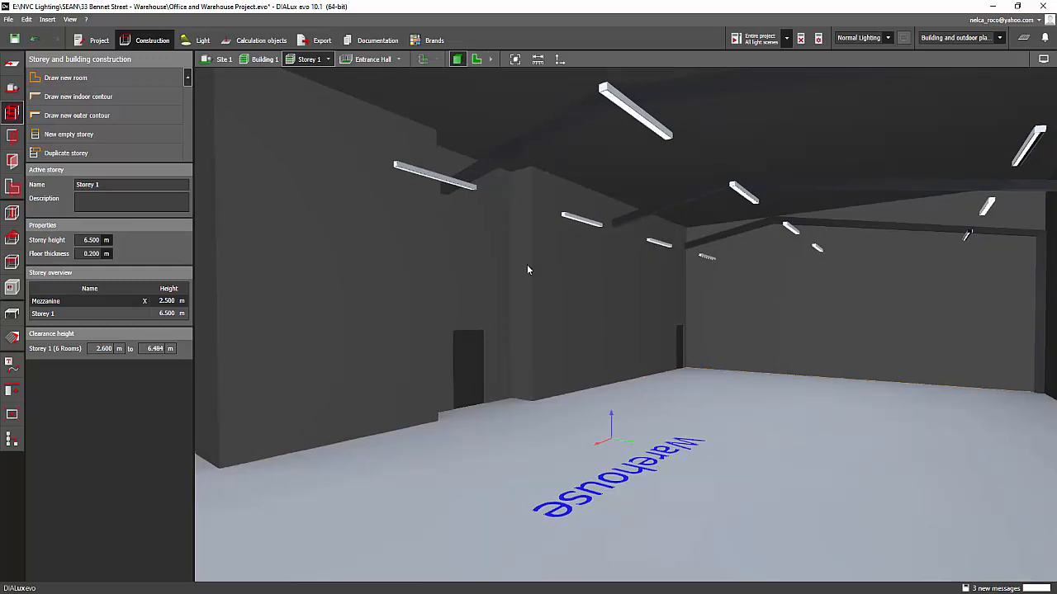
pyautogui.moveTo(526, 266); pyautogui.dragTo(685, 289, button='right')
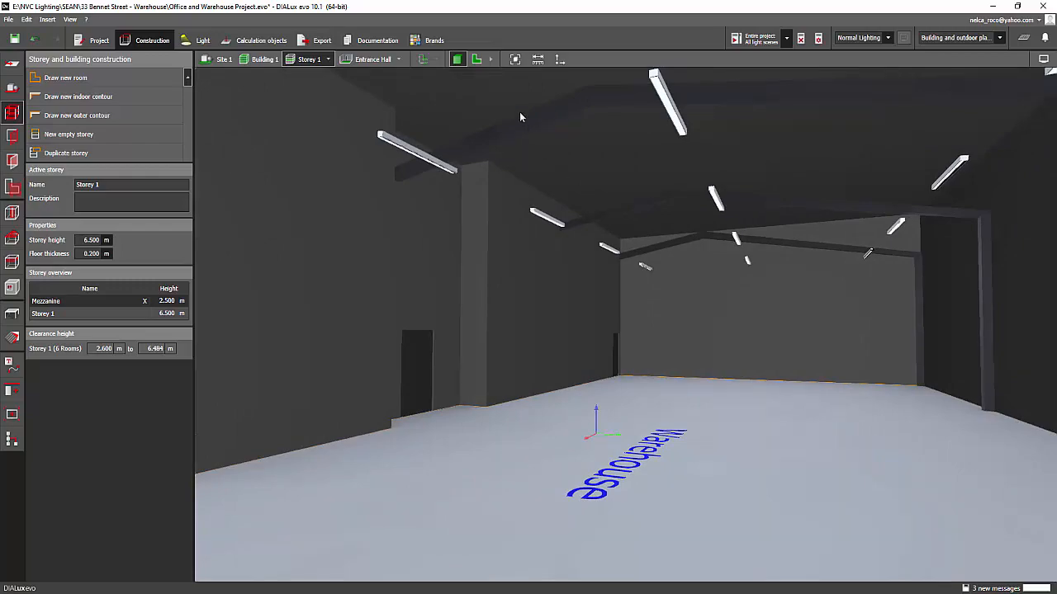
# - In the Storey 1 floor plan, draw a rectangular platform 6.123 m wide and 12.6 m long across the warehouse bay beside the Rear Office
pyautogui.click(476, 59)
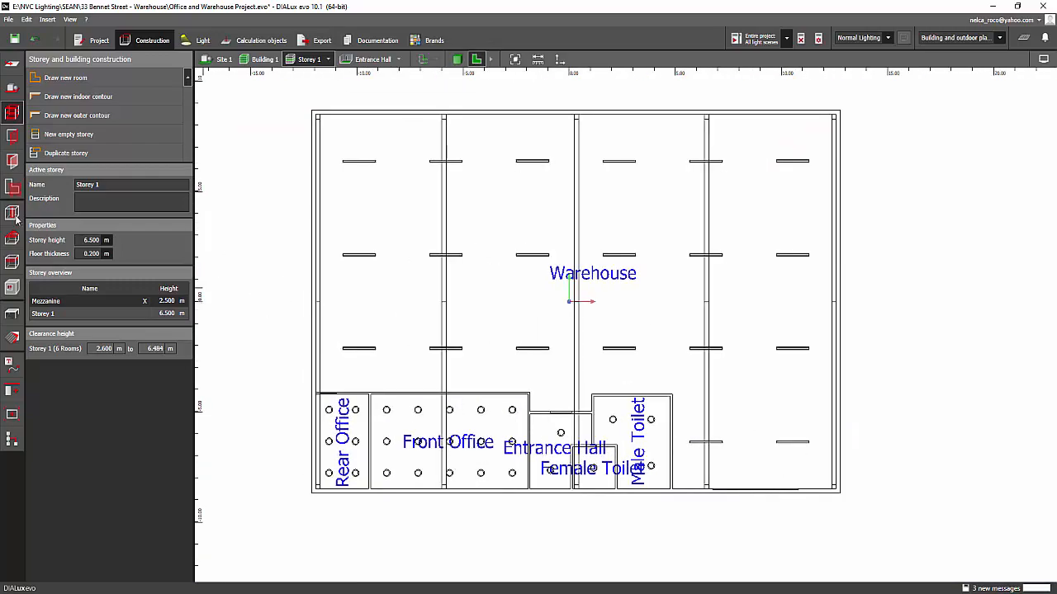
pyautogui.click(12, 213)
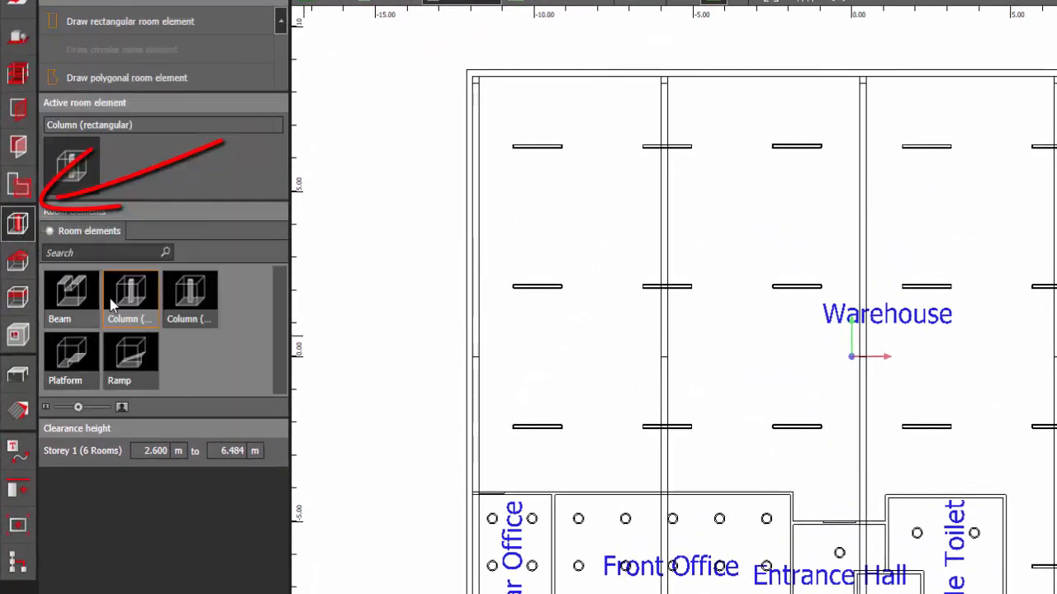
pyautogui.click(69, 360)
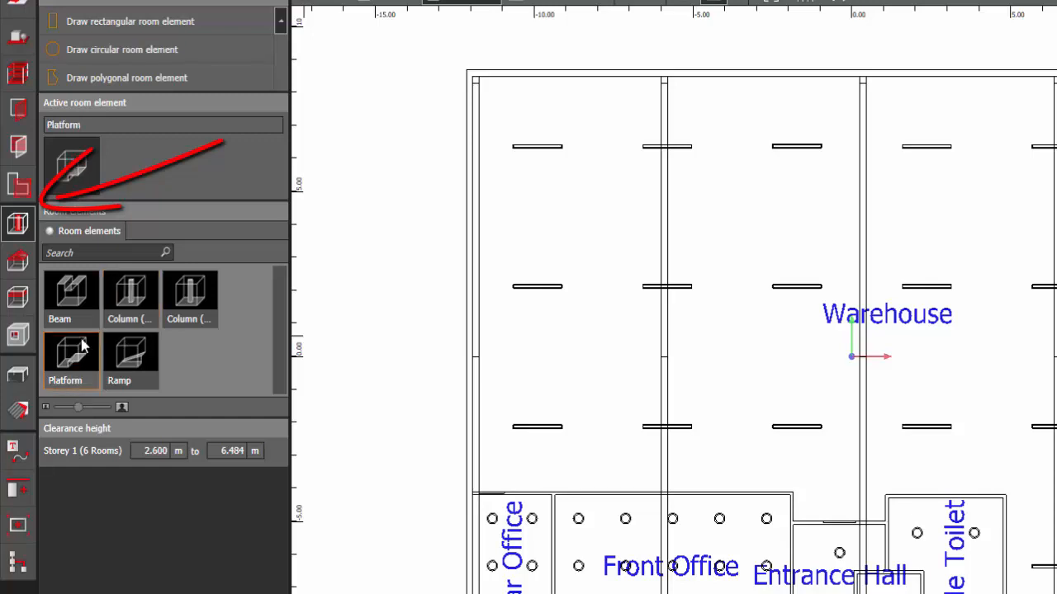
pyautogui.click(127, 23)
pyautogui.scroll(3, 498, 87)
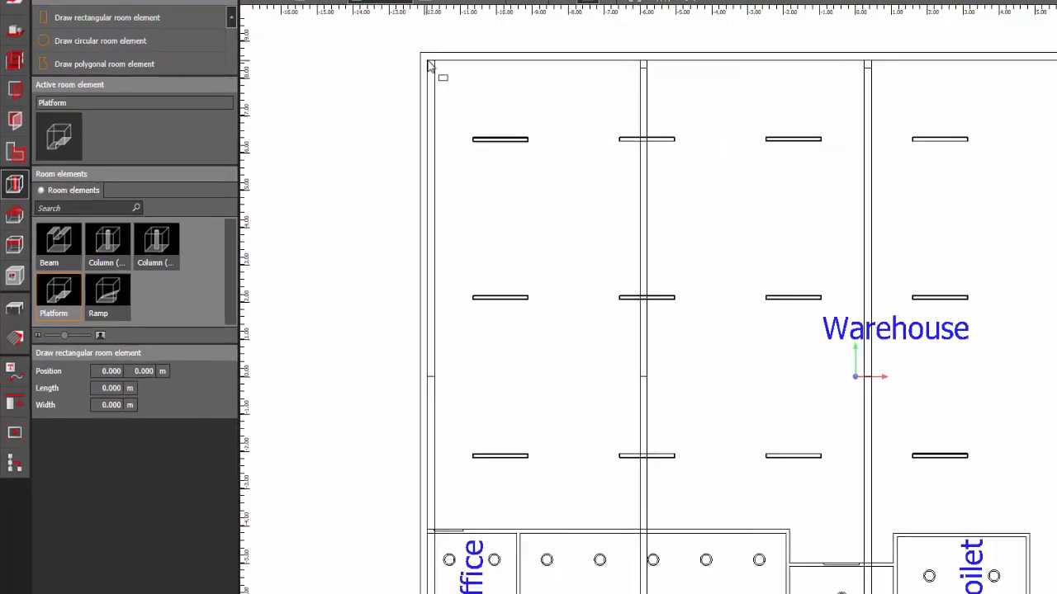
pyautogui.click(430, 66)
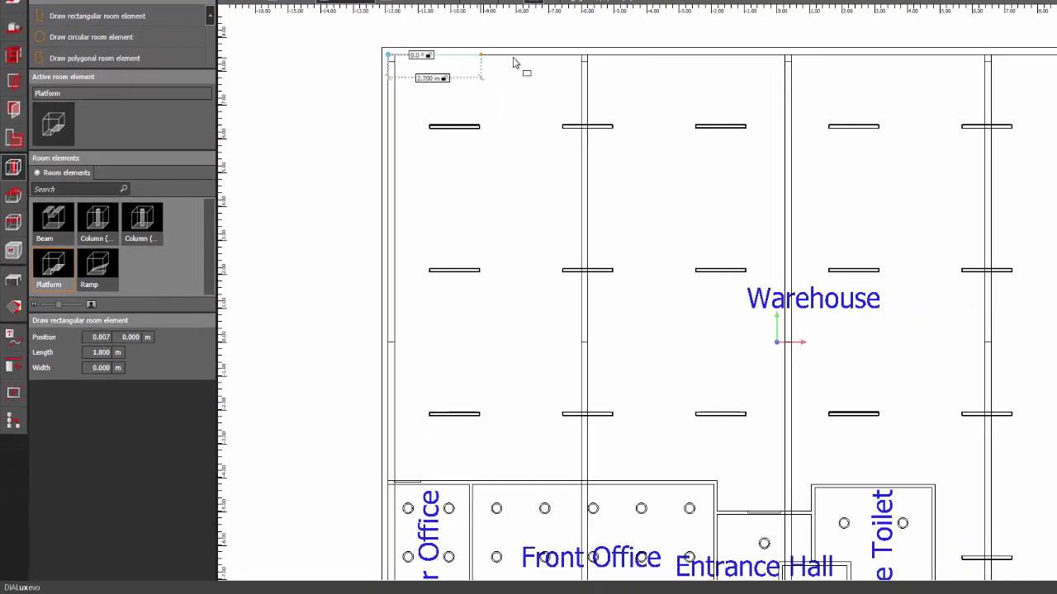
pyautogui.click(592, 60)
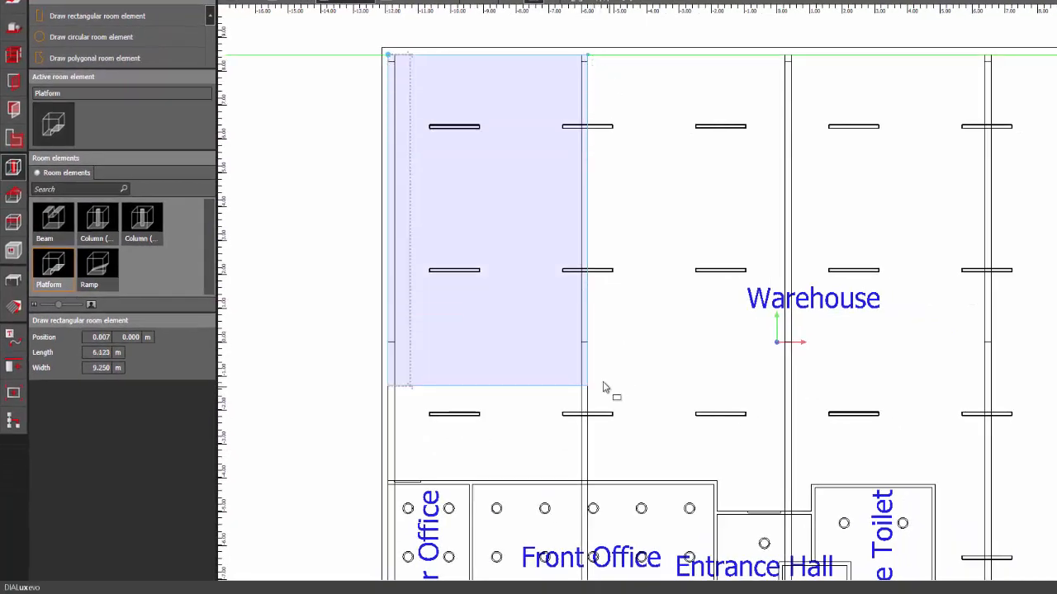
pyautogui.click(592, 487)
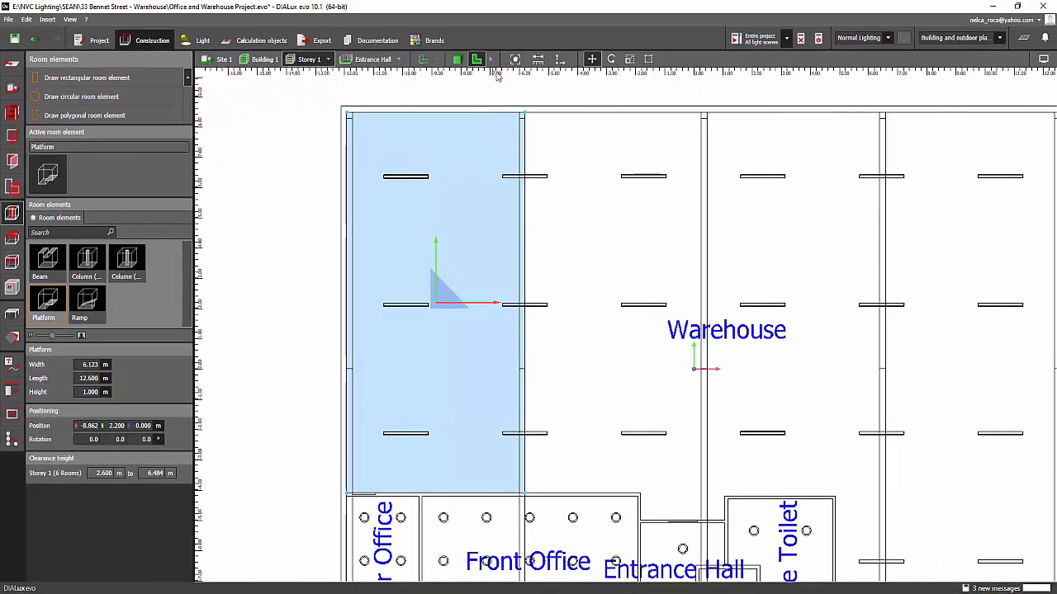
# - In the front elevation, set the platform's height to 0.2 m and raise it to the ceiling level of the offices
pyautogui.click(491, 60)
pyautogui.click(495, 60)
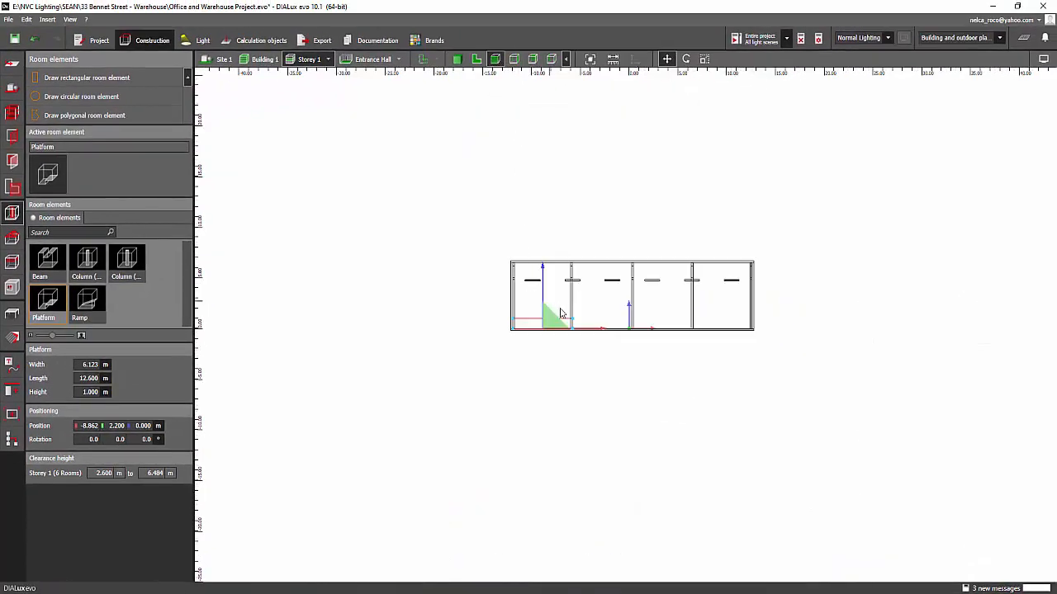
pyautogui.moveTo(381, 400); pyautogui.dragTo(470, 332, button='middle')
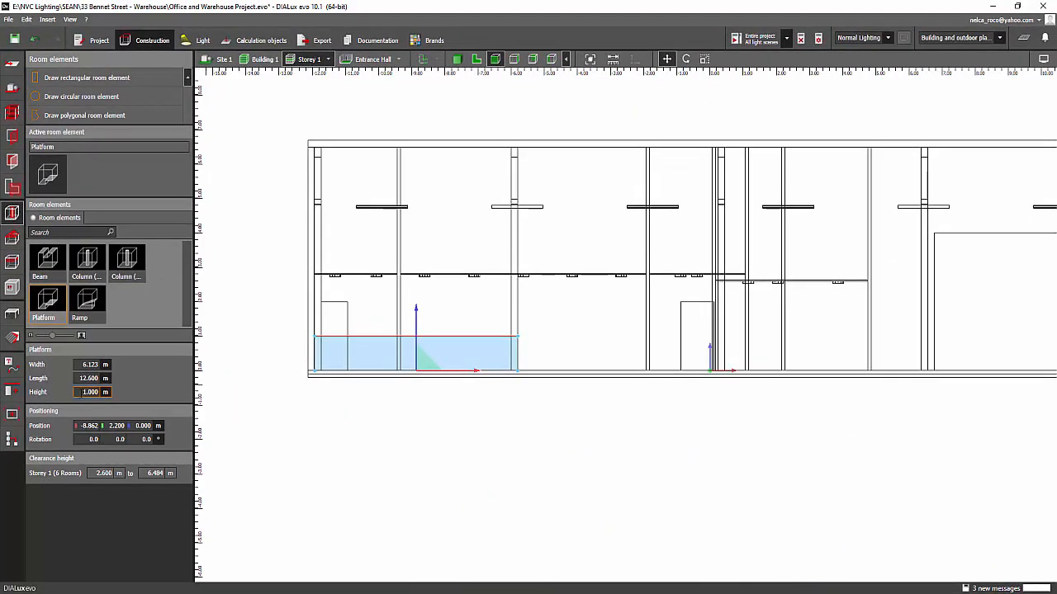
pyautogui.doubleClick(91, 392)
pyautogui.write('.2')
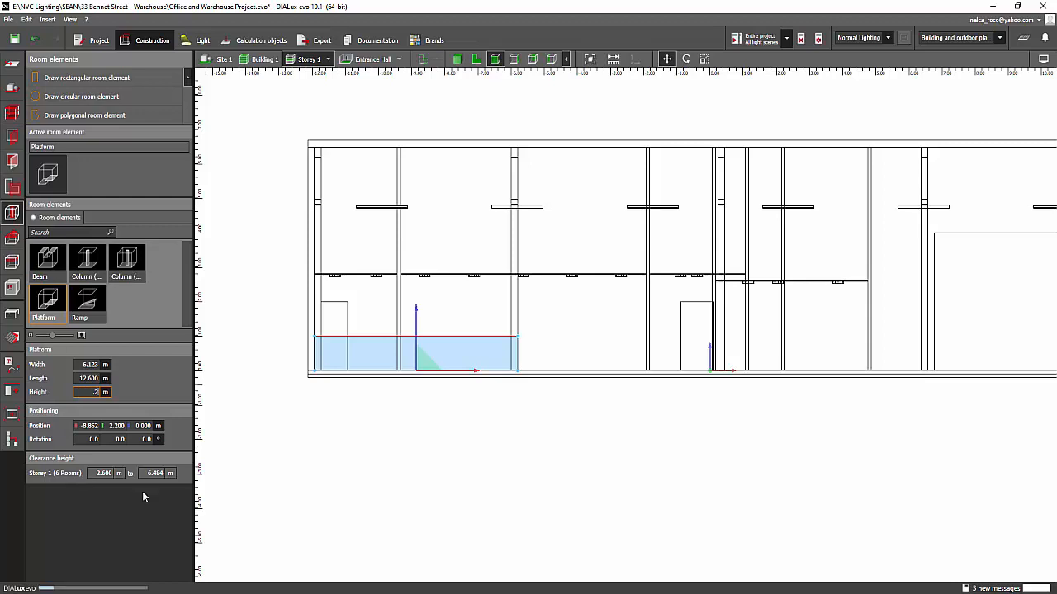
pyautogui.press('Return')
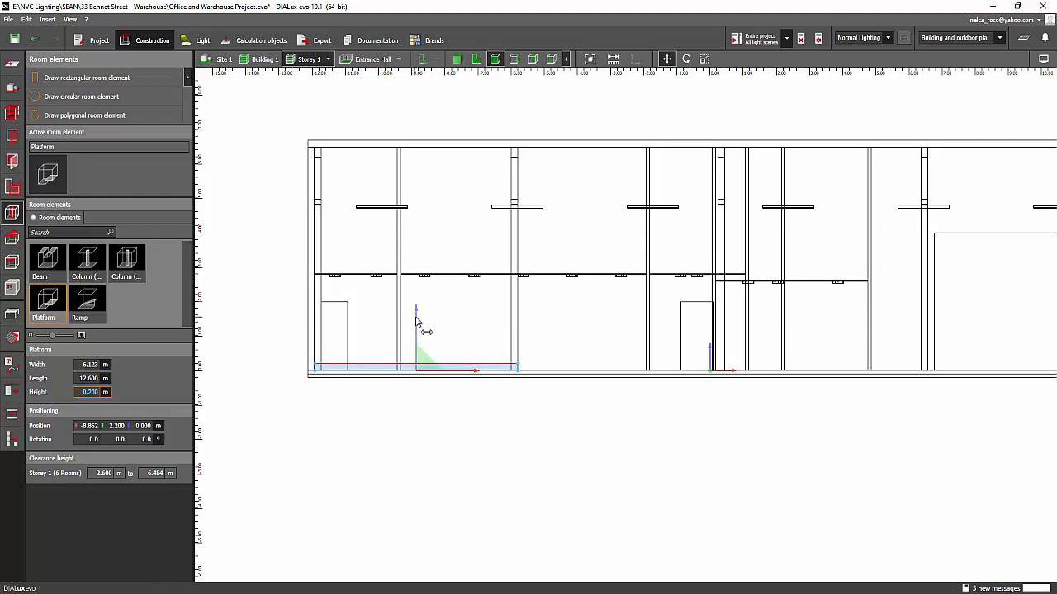
pyautogui.moveTo(416, 322); pyautogui.dragTo(426, 228)
# - Check the raised platform in 3D from inside the warehouse
pyautogui.click(457, 59)
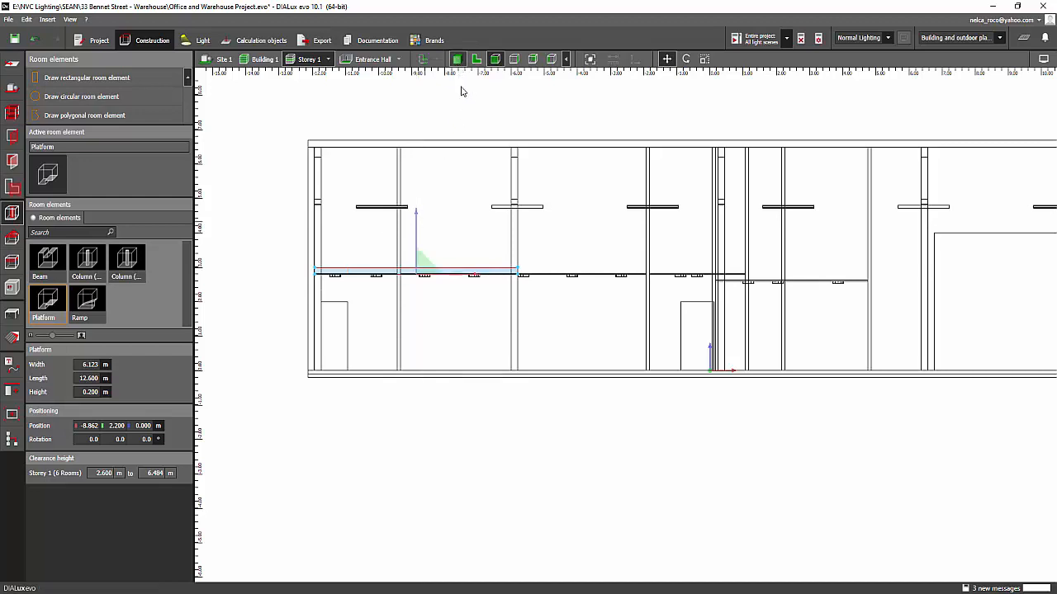
pyautogui.click(726, 395)
pyautogui.moveTo(703, 394); pyautogui.dragTo(678, 397, button='right')
pyautogui.scroll(2, 610, 303)
pyautogui.moveTo(611, 307); pyautogui.dragTo(630, 357, button='right')
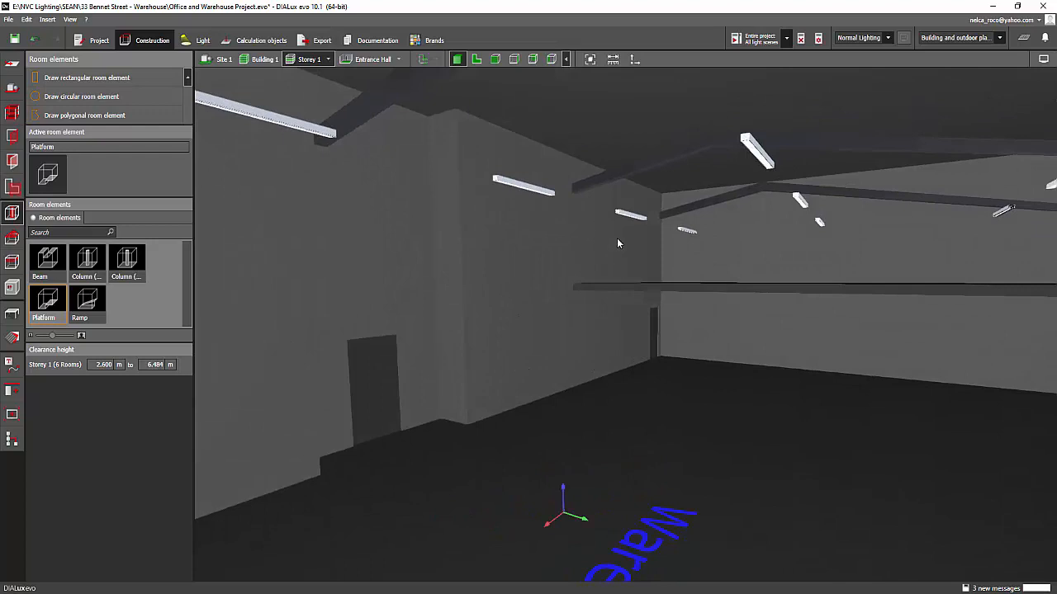
pyautogui.moveTo(617, 243); pyautogui.dragTo(623, 351, button='right')
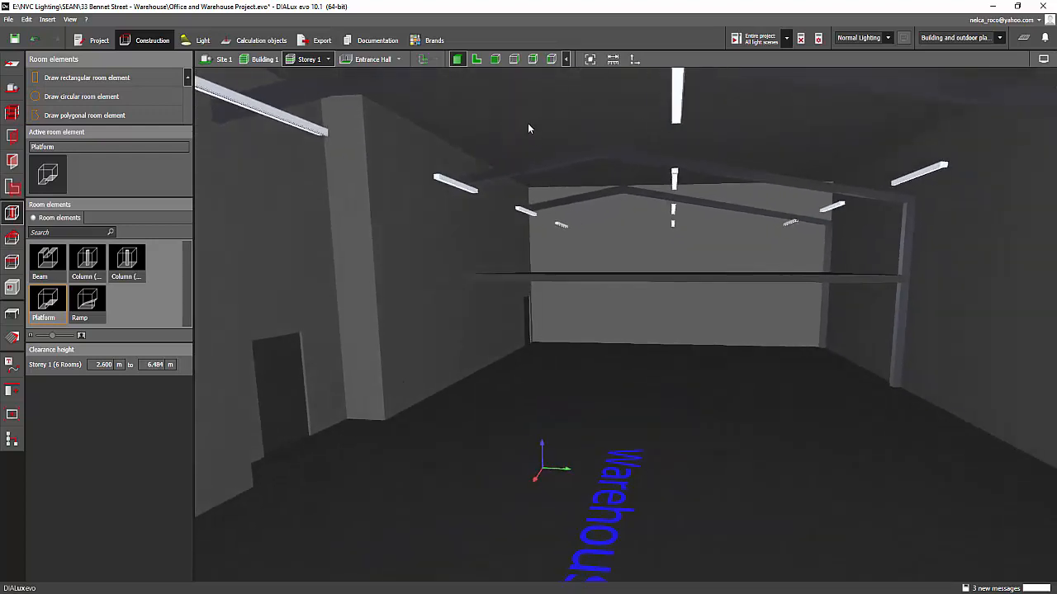
# - Choose the "double running, opposed" staircase from the Stairs/ladders objects as the active furniture object
pyautogui.click(13, 313)
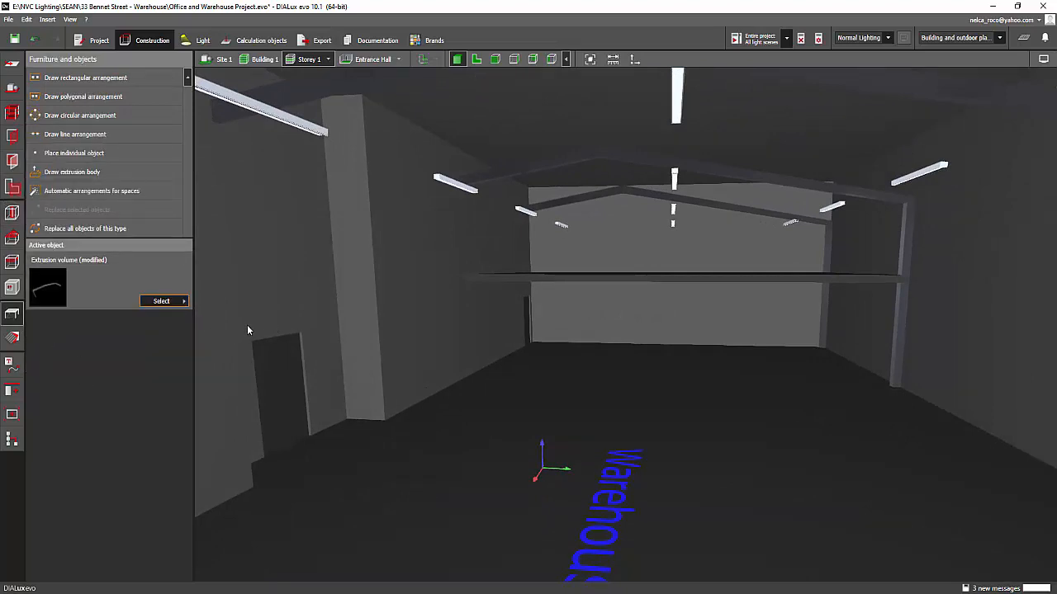
pyautogui.click(162, 301)
pyautogui.click(99, 140)
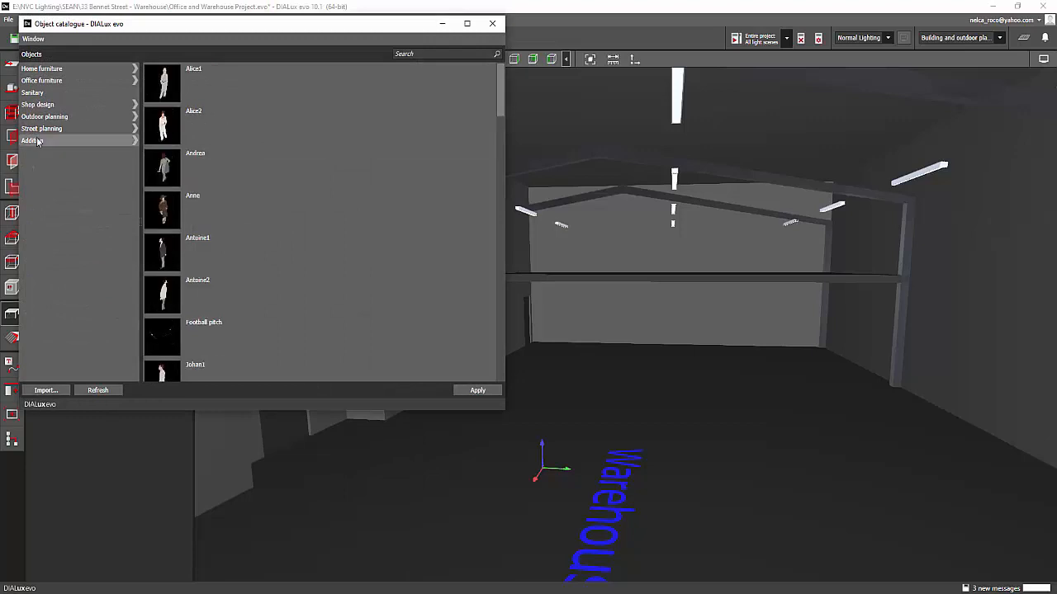
pyautogui.click(133, 141)
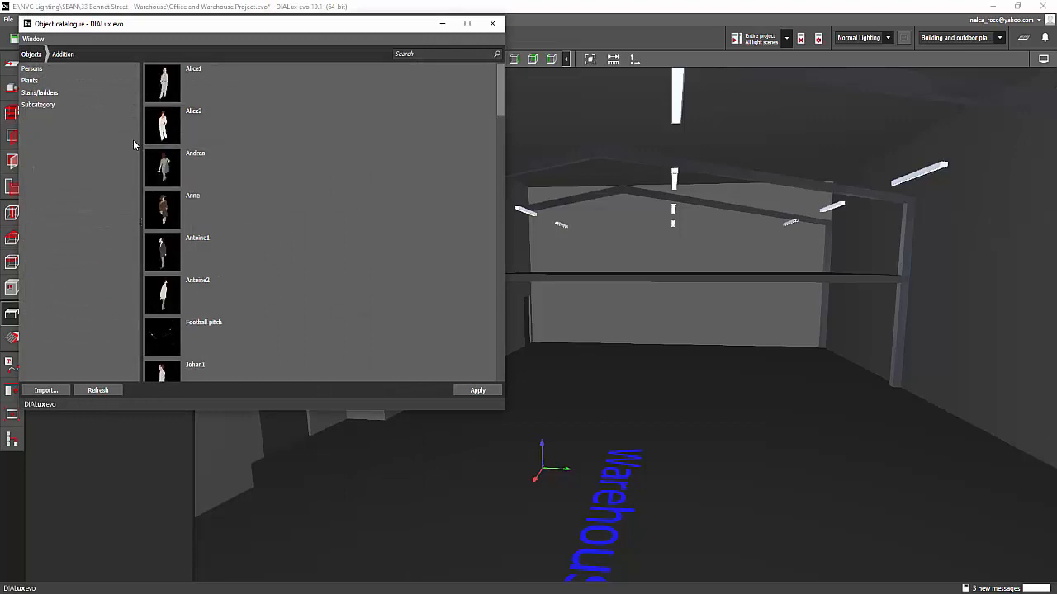
pyautogui.click(42, 94)
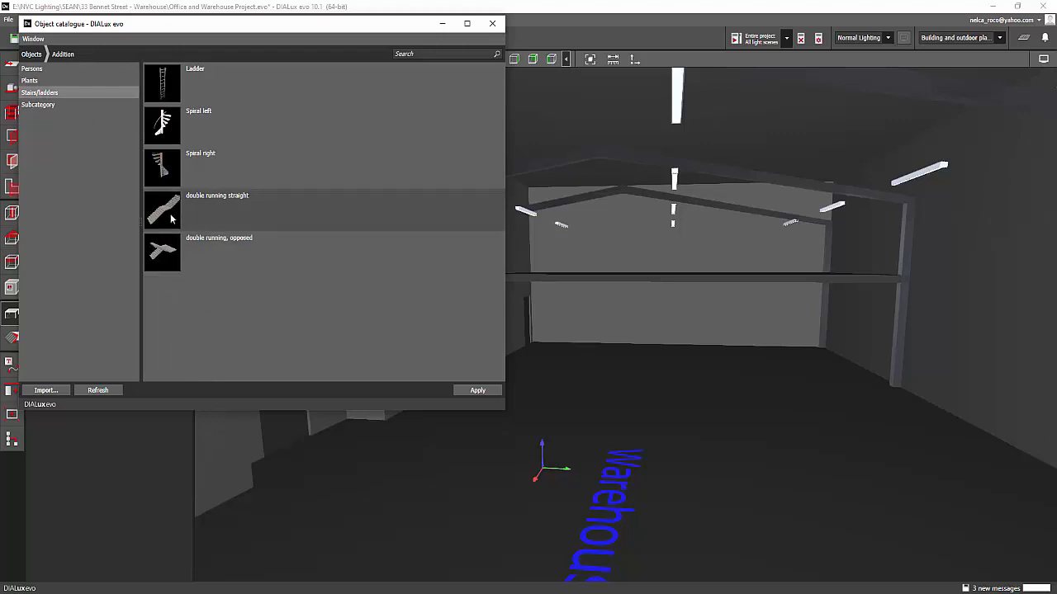
pyautogui.click(160, 258)
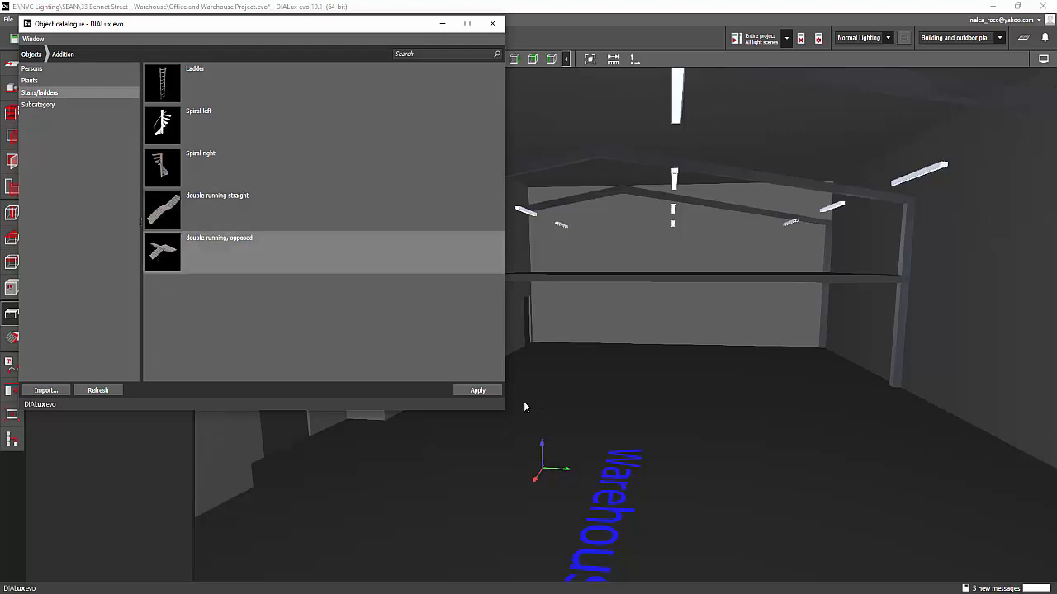
pyautogui.click(482, 392)
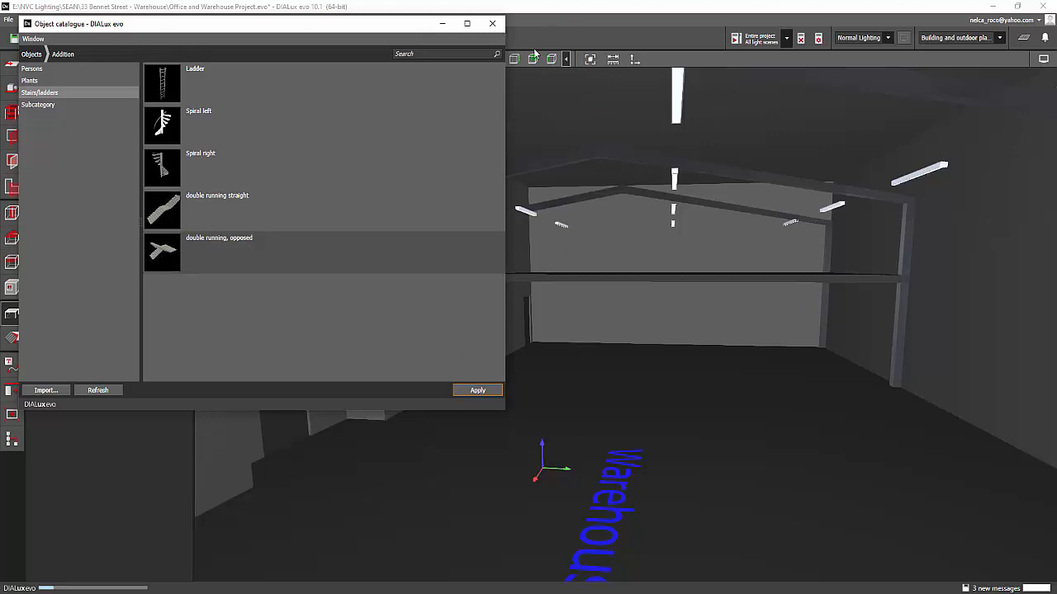
pyautogui.click(603, 271)
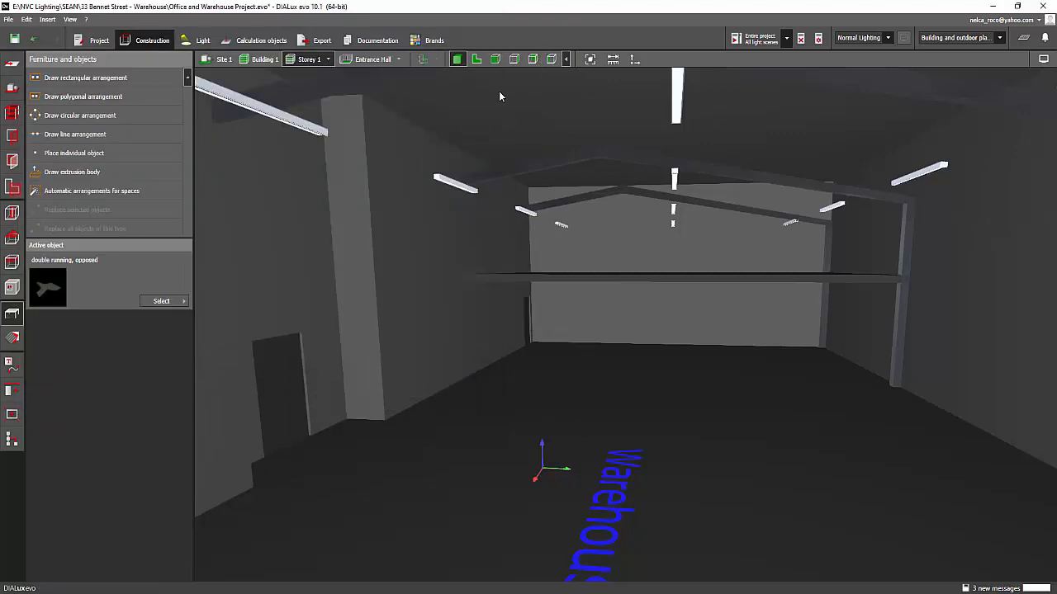
# - Place the staircase in the floor plan, rotated -90°, between the platform's edge and the Front Office wall
pyautogui.click(477, 60)
pyautogui.click(75, 153)
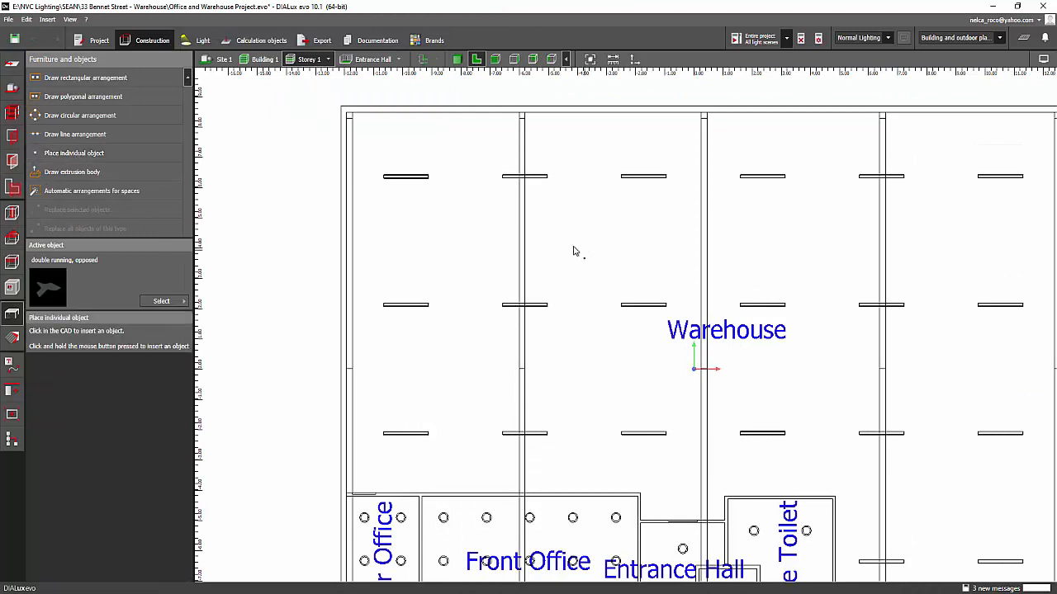
pyautogui.click(575, 241)
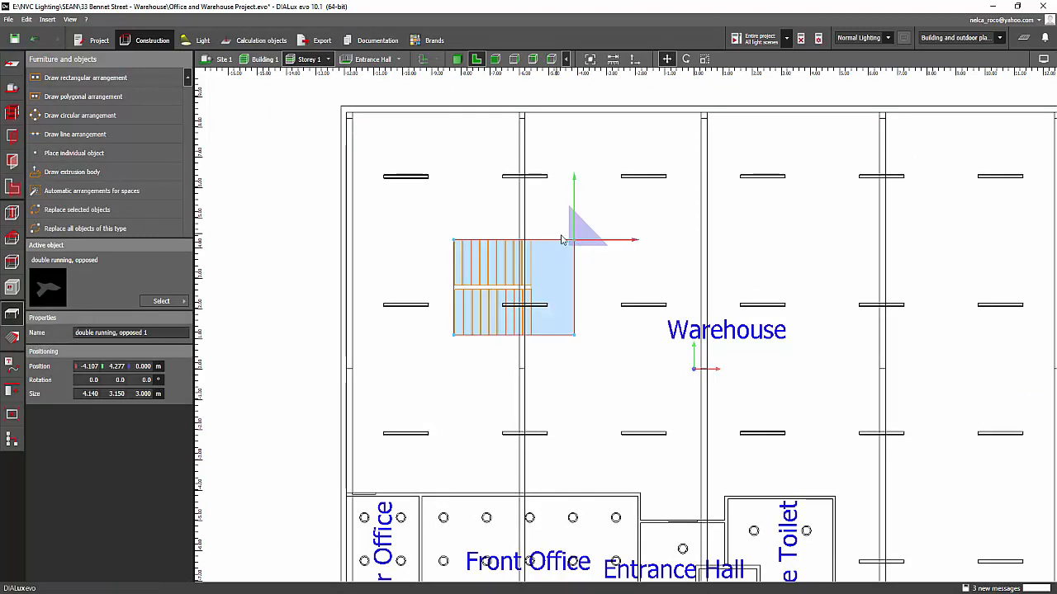
pyautogui.rightClick(568, 281)
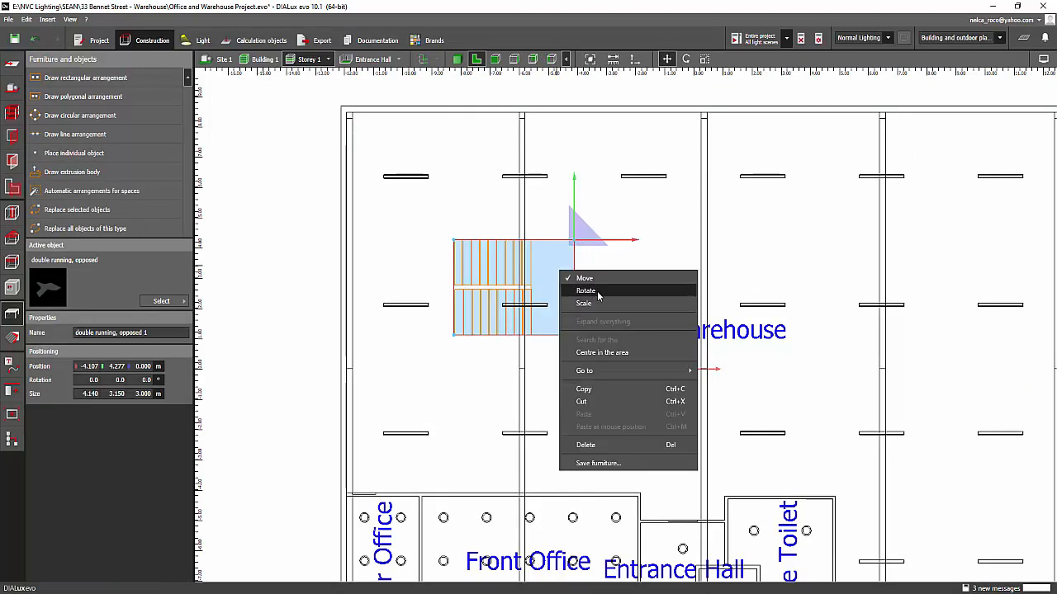
pyautogui.click(635, 283)
pyautogui.click(642, 238)
pyautogui.click(557, 262)
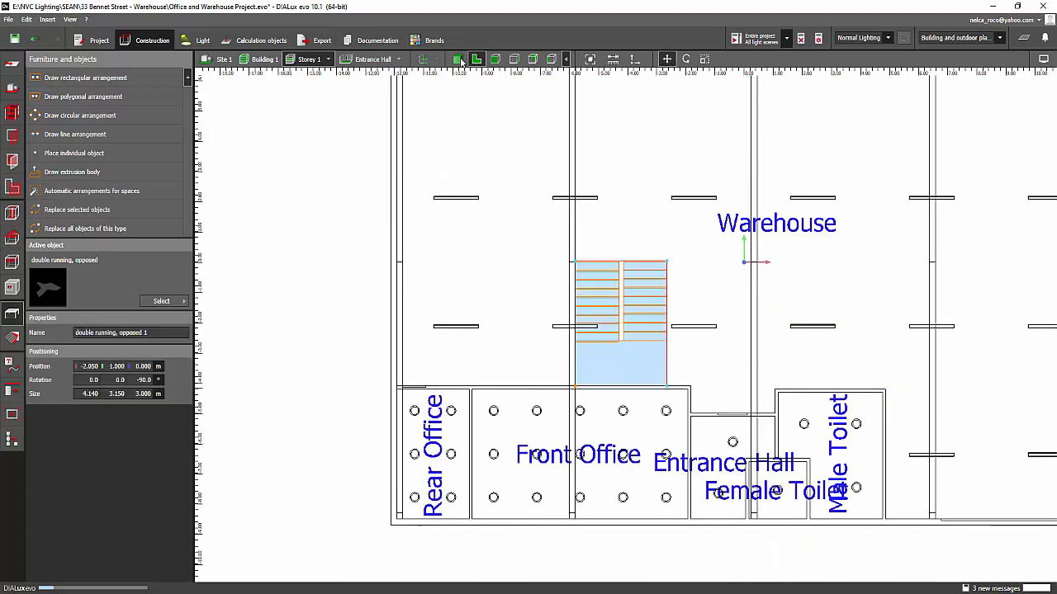
# - Inspect in 3D how the staircase meets the mezzanine platform
pyautogui.click(457, 58)
pyautogui.moveTo(516, 203); pyautogui.dragTo(669, 302)
pyautogui.moveTo(599, 338); pyautogui.dragTo(45, 424)
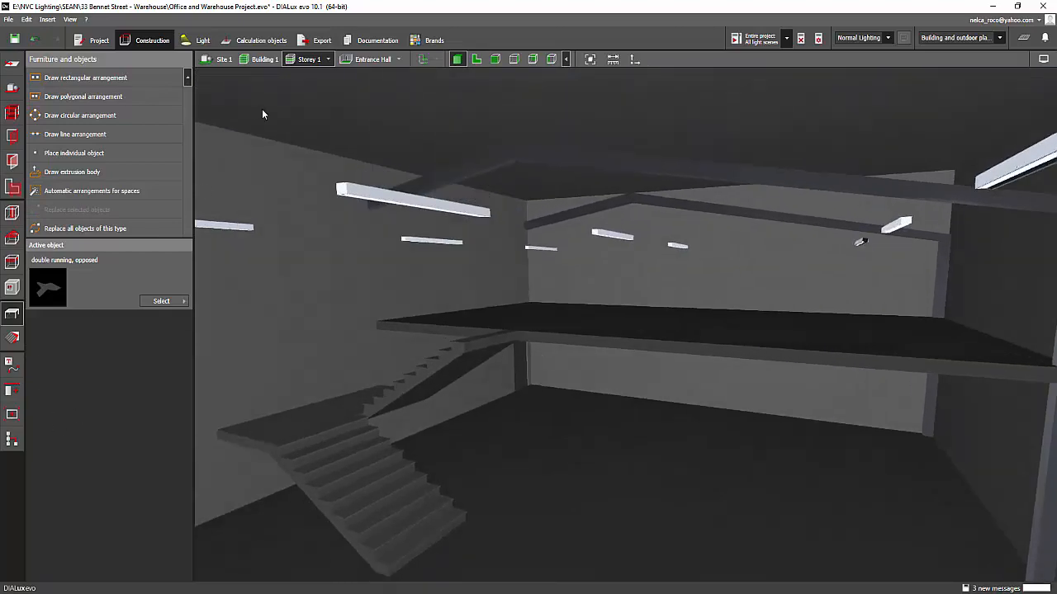
# - Create a surface result object on the mezzanine platform's top face and enable its isolines and false colours
pyautogui.click(261, 39)
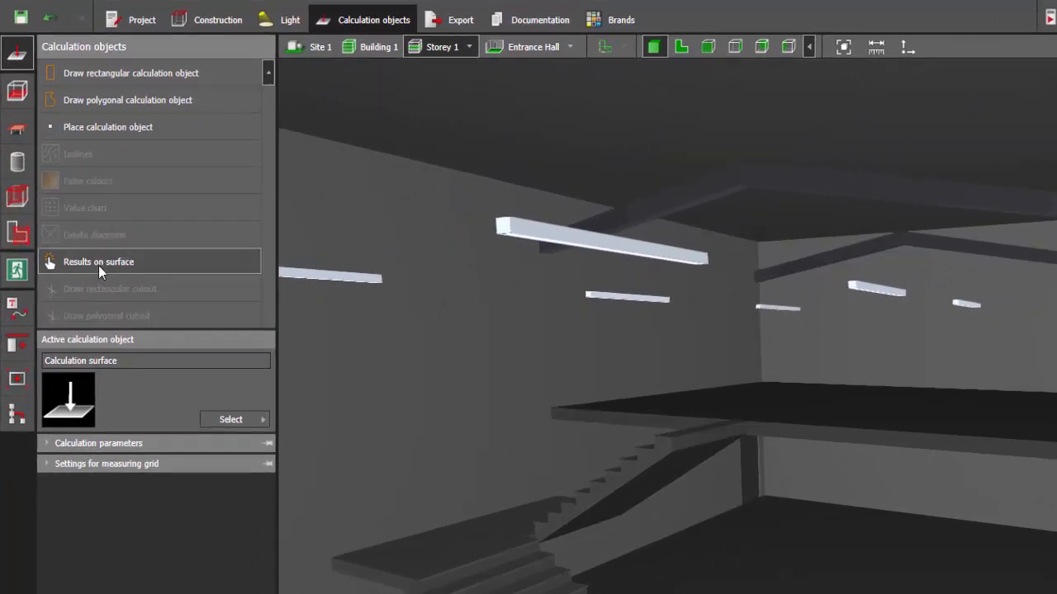
pyautogui.moveTo(665, 537); pyautogui.dragTo(126, 336)
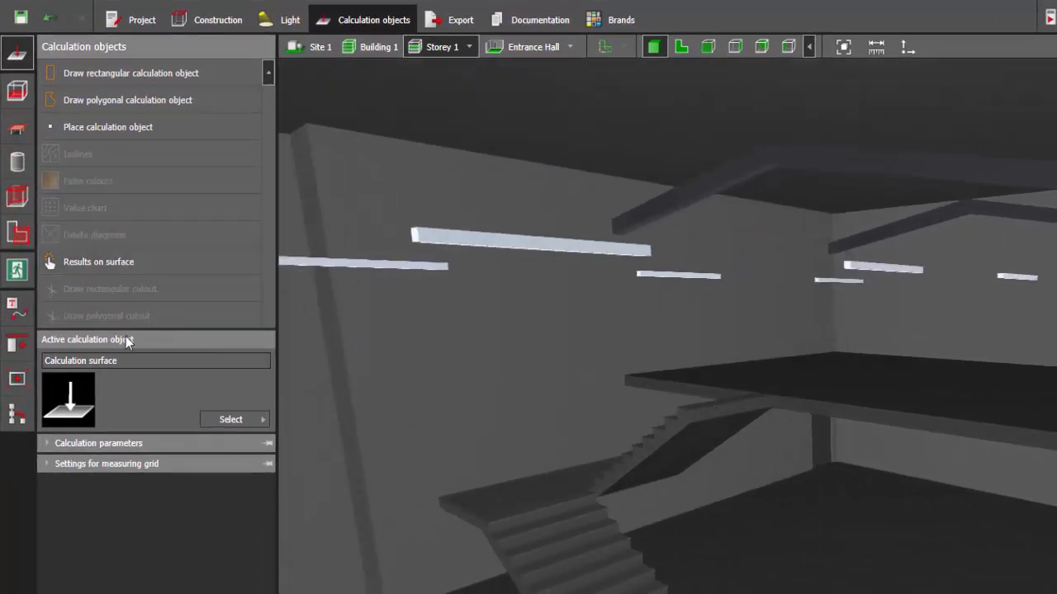
pyautogui.click(124, 263)
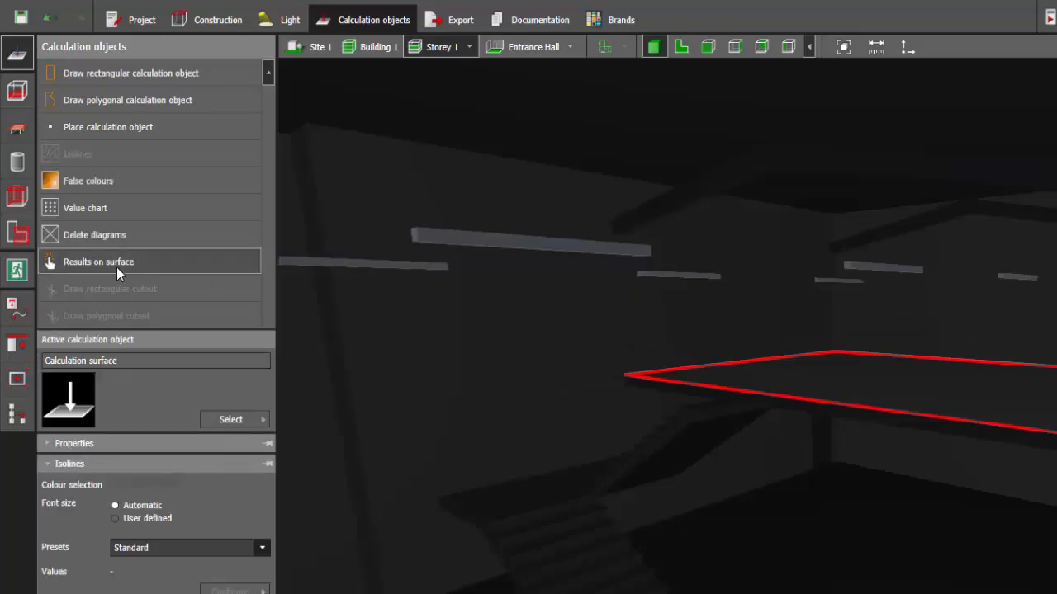
pyautogui.click(109, 184)
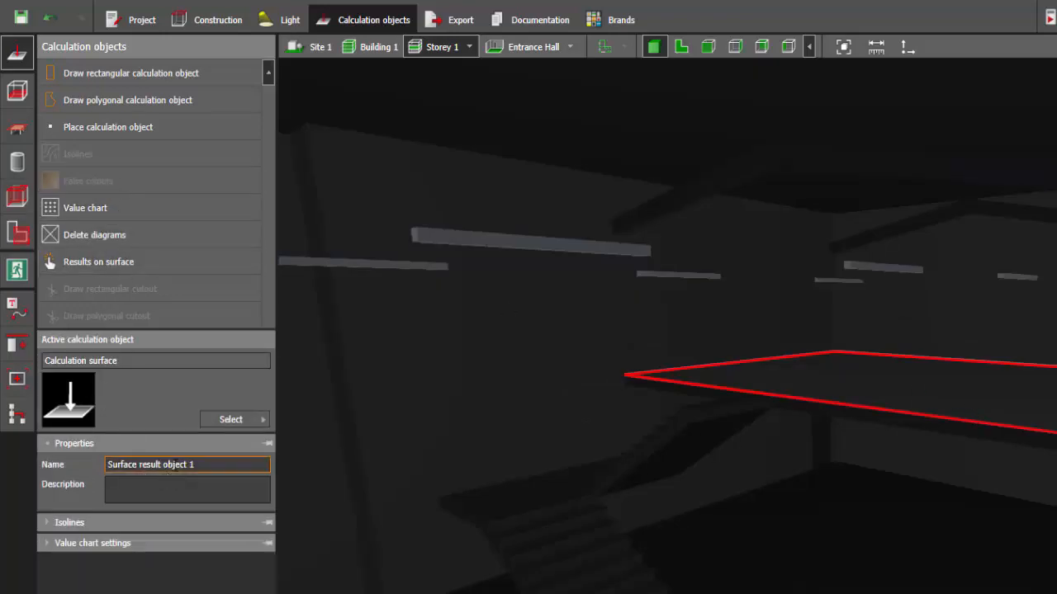
# - Name the platform's surface result object "Mezzanine Floor"
pyautogui.click(185, 465)
pyautogui.write('M')
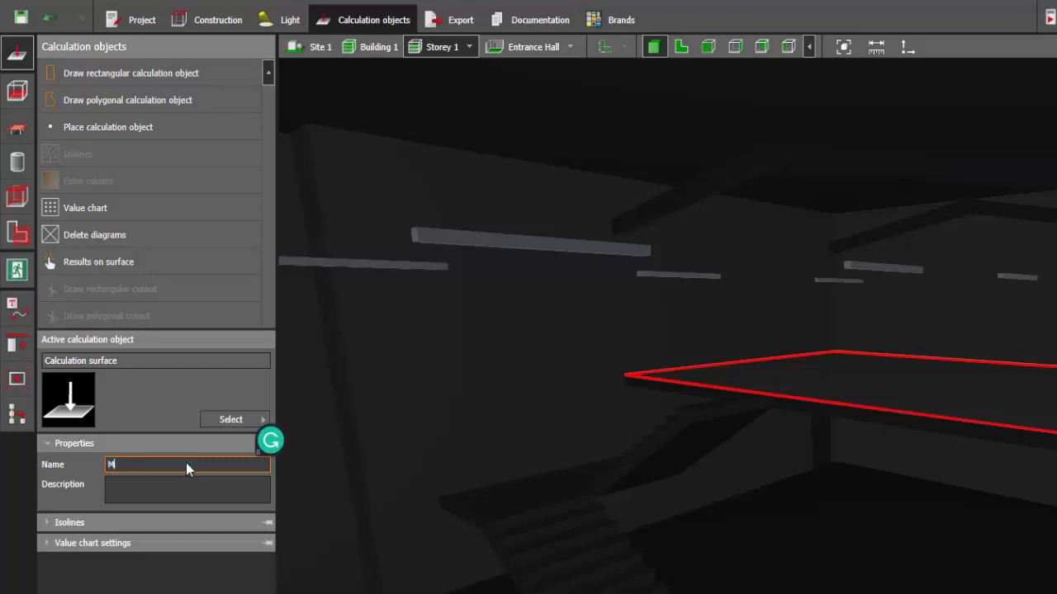
pyautogui.write('ezzanine Floor')
pyautogui.press('Return')
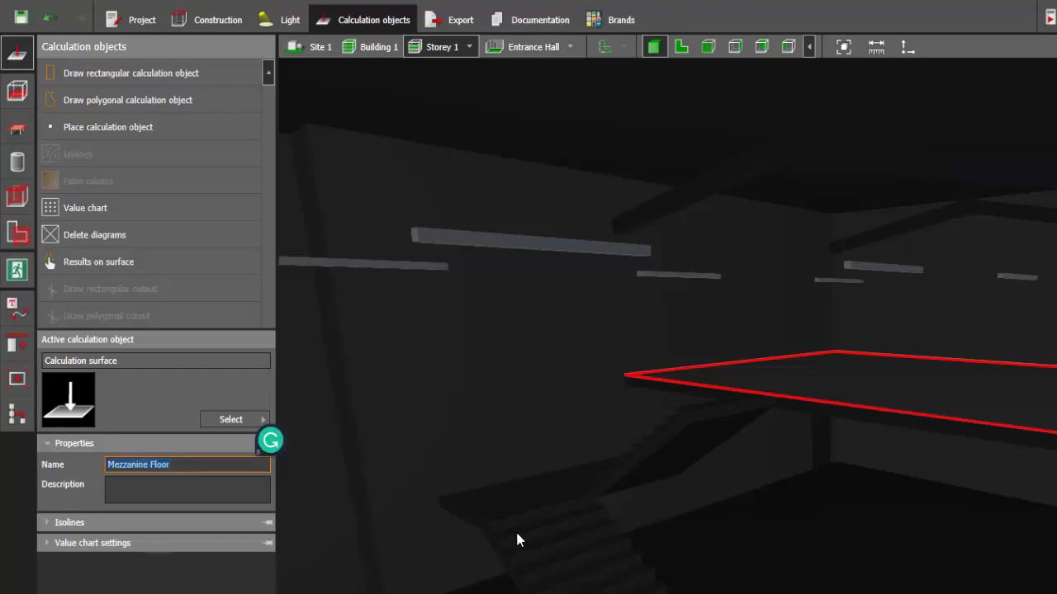
# - Calculate the lighting for the entire project and view the mezzanine and staircase in the warehouse in 3D
pyautogui.moveTo(565, 565); pyautogui.dragTo(643, 450, button='right')
pyautogui.scroll(-3, 642, 450)
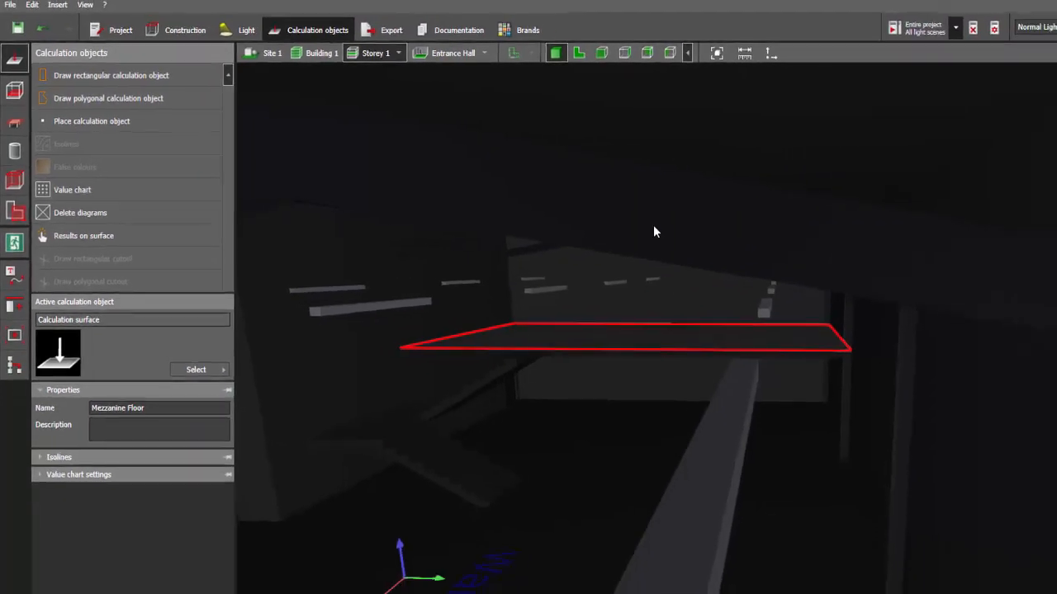
pyautogui.press('Escape')
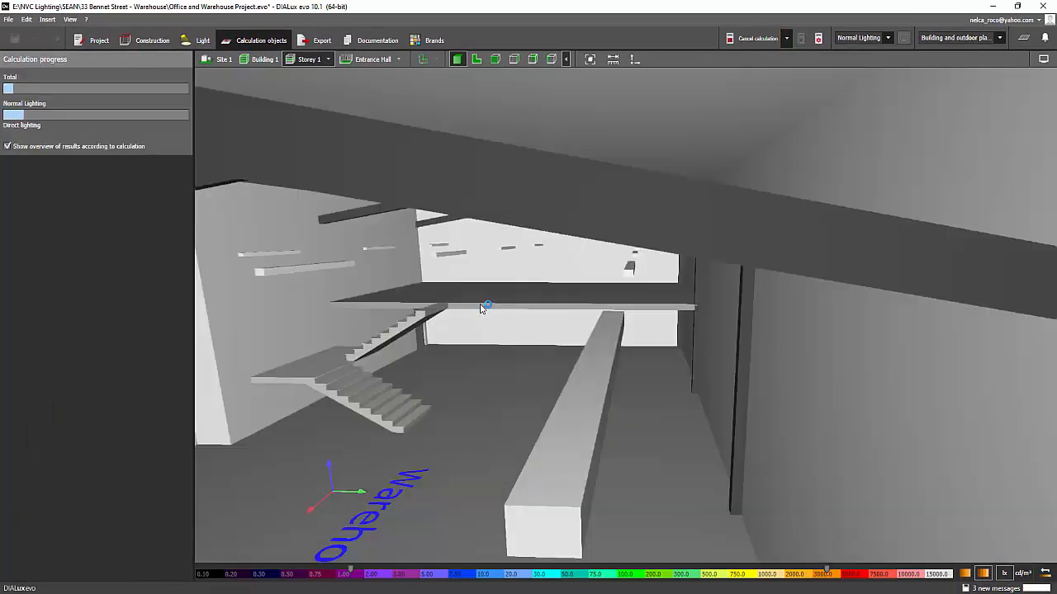
pyautogui.moveTo(480, 305); pyautogui.dragTo(575, 265, button='right')
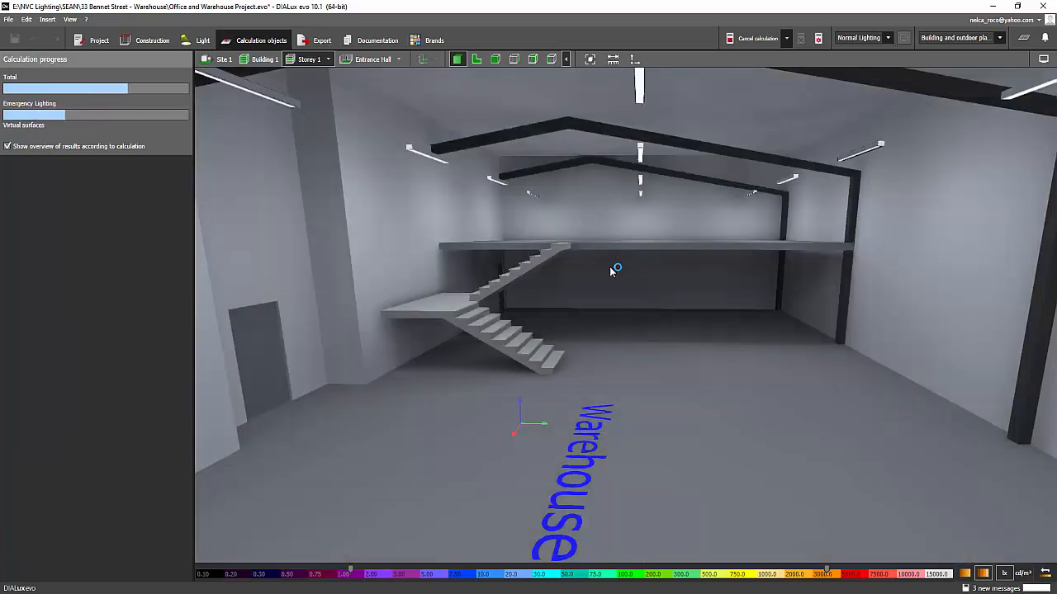
pyautogui.scroll(4, 532, 281)
pyautogui.moveTo(584, 352); pyautogui.dragTo(564, 324, button='right')
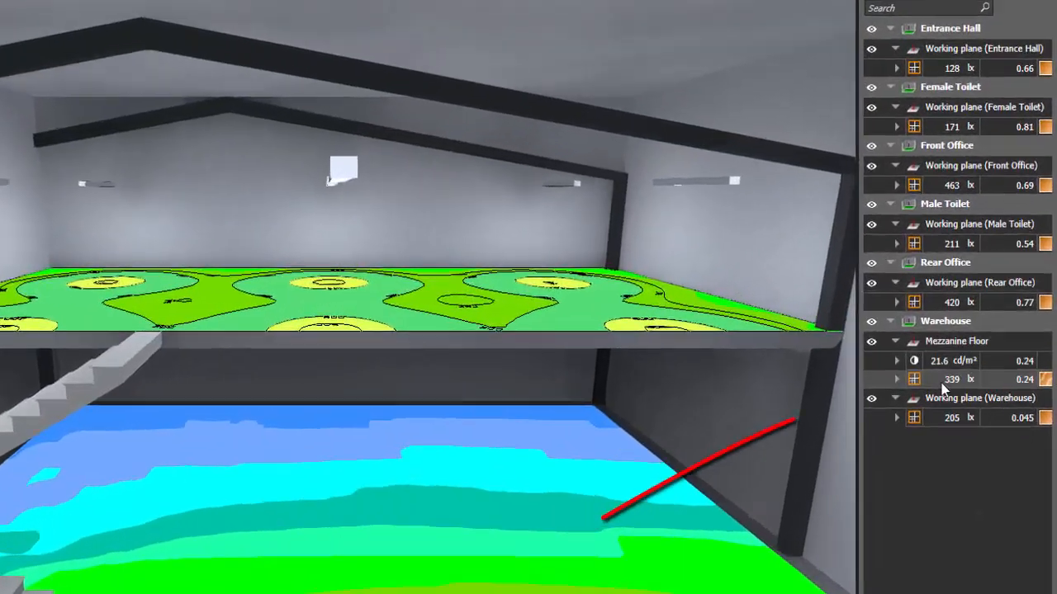
# - Compare the illuminance results of the Mezzanine Floor and the warehouse working plane in the results overview
pyautogui.click(982, 349)
pyautogui.moveTo(107, 404); pyautogui.dragTo(239, 566, button='right')
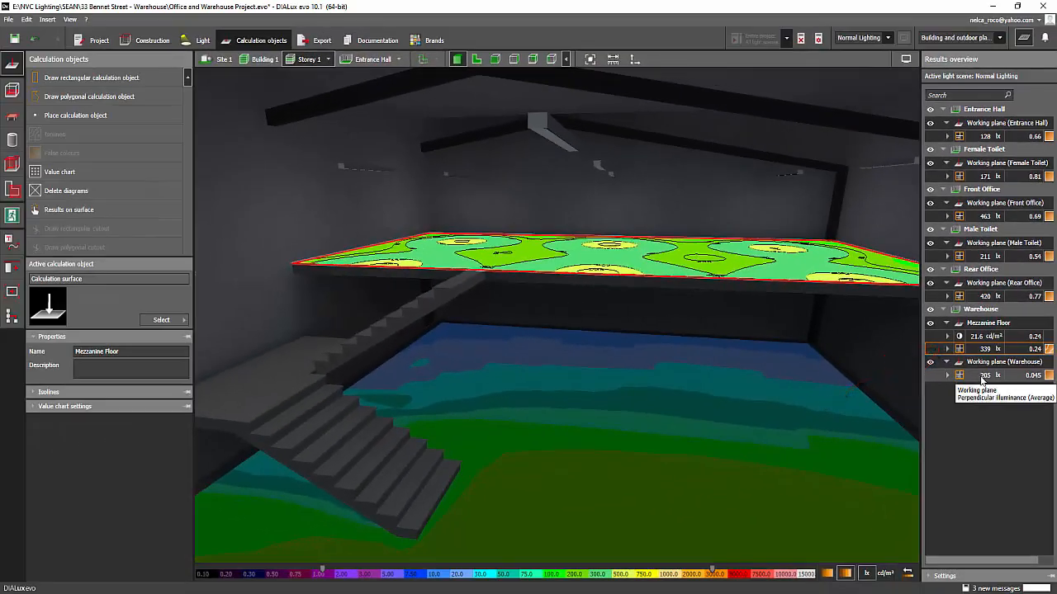
pyautogui.click(982, 375)
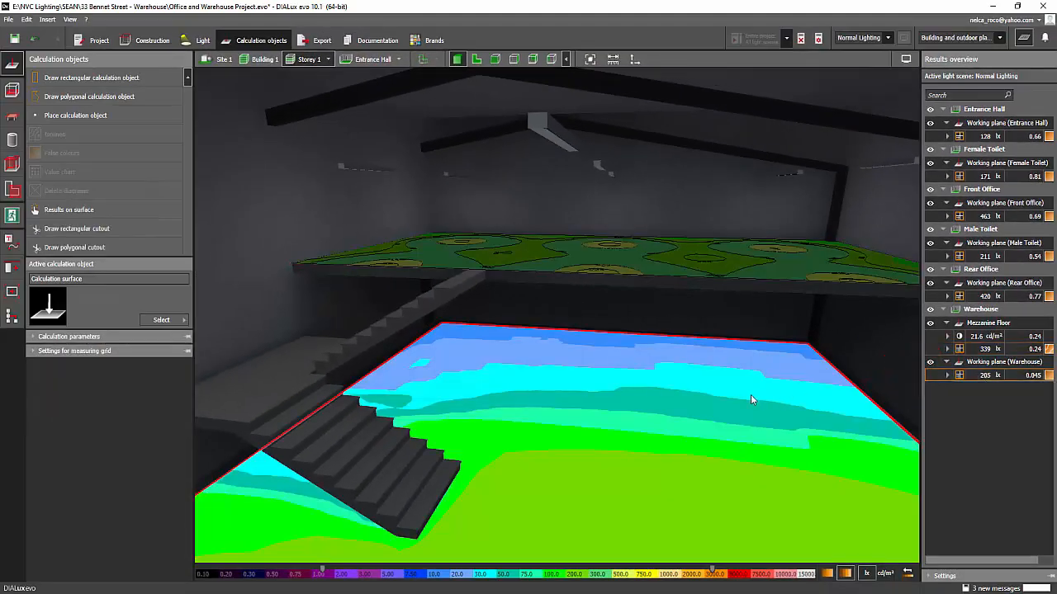
pyautogui.moveTo(750, 395); pyautogui.dragTo(673, 293, button='right')
# - Hide the results overview and examine the lit warehouse with its mezzanine and staircase in 3D
pyautogui.click(1022, 37)
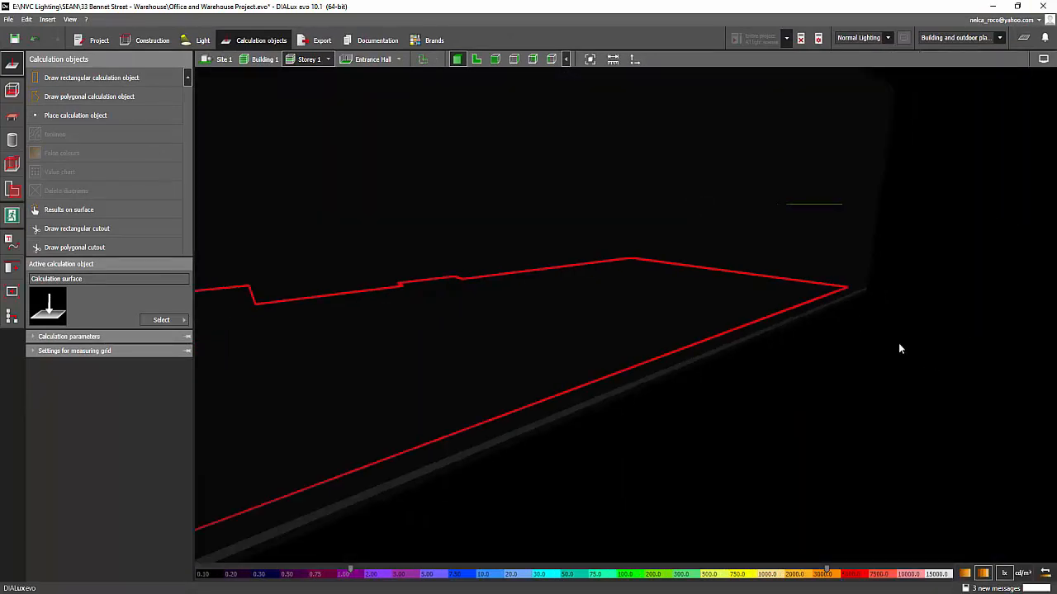
pyautogui.click(898, 343)
pyautogui.scroll(5, 584, 235)
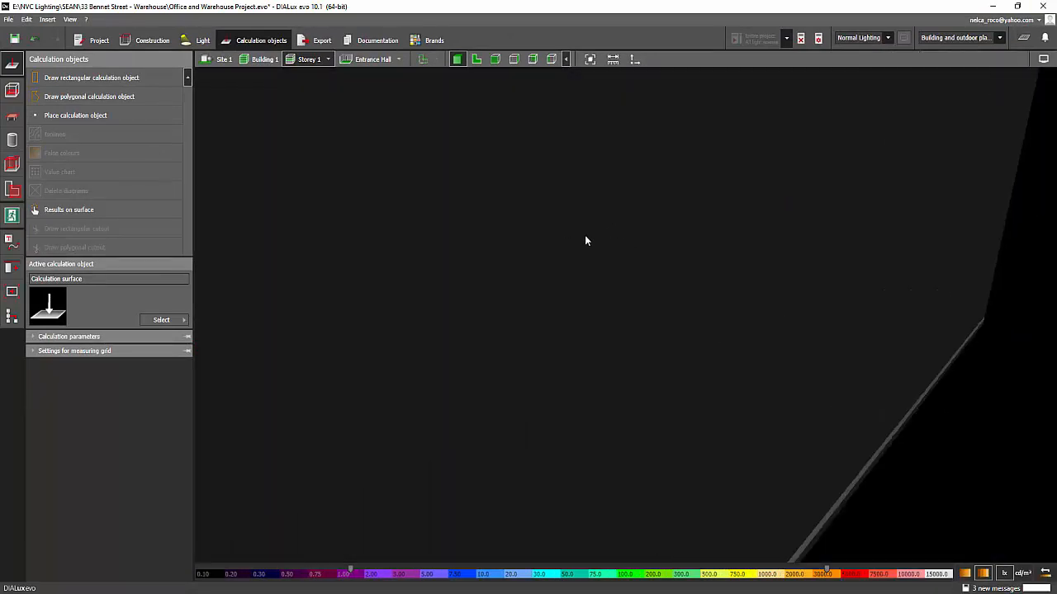
pyautogui.scroll(-2, 653, 224)
pyautogui.moveTo(655, 225); pyautogui.dragTo(756, 296, button='middle')
pyautogui.scroll(-8, 755, 294)
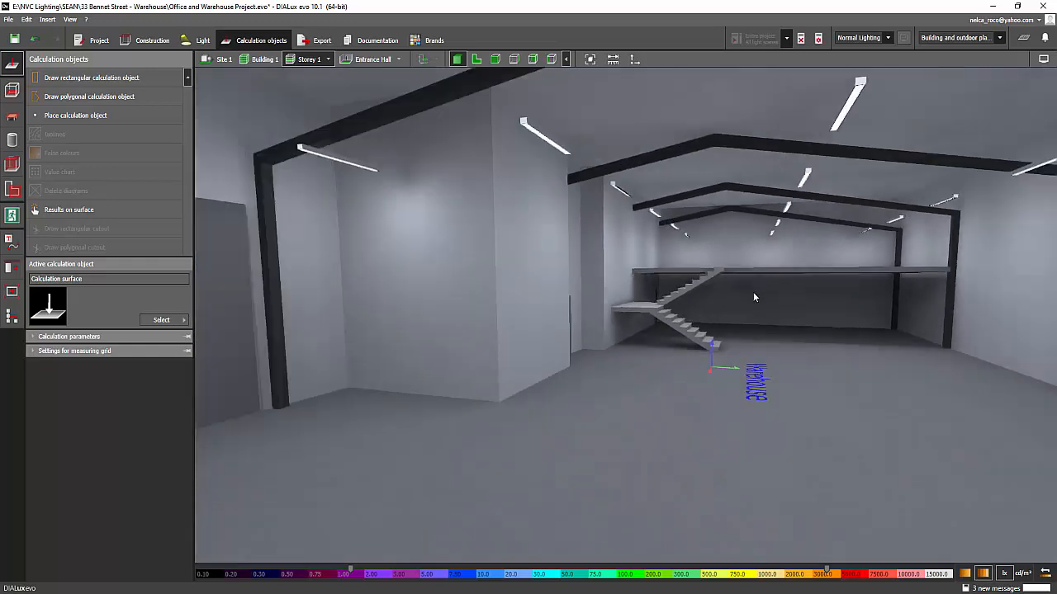
pyautogui.moveTo(753, 297); pyautogui.dragTo(577, 355, button='right')
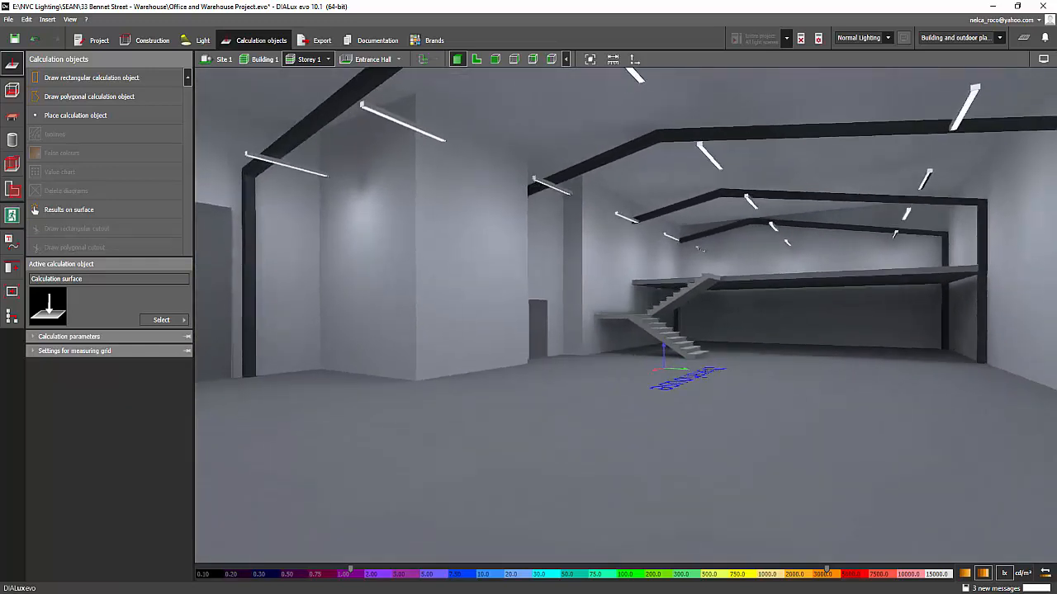
# - Switch to the browser to review the warehouse mezzanine question and its reference photo in the Udemy Q&A, and return to DIALux evo
pyautogui.hotkey('alt', 'Tab')
pyautogui.click(425, 10)
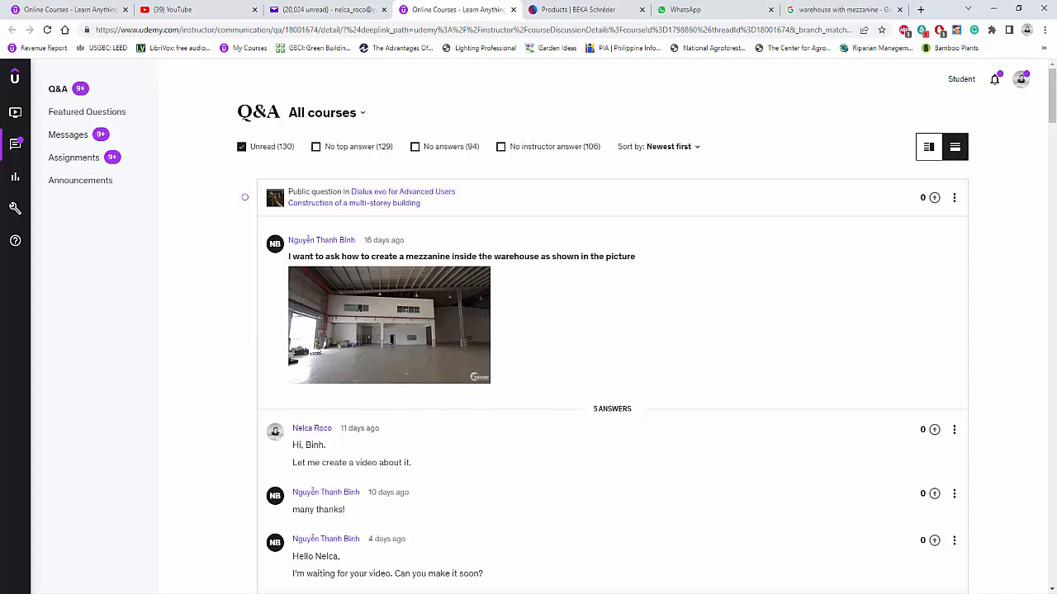
pyautogui.moveTo(662, 593)
pyautogui.click(866, 571)
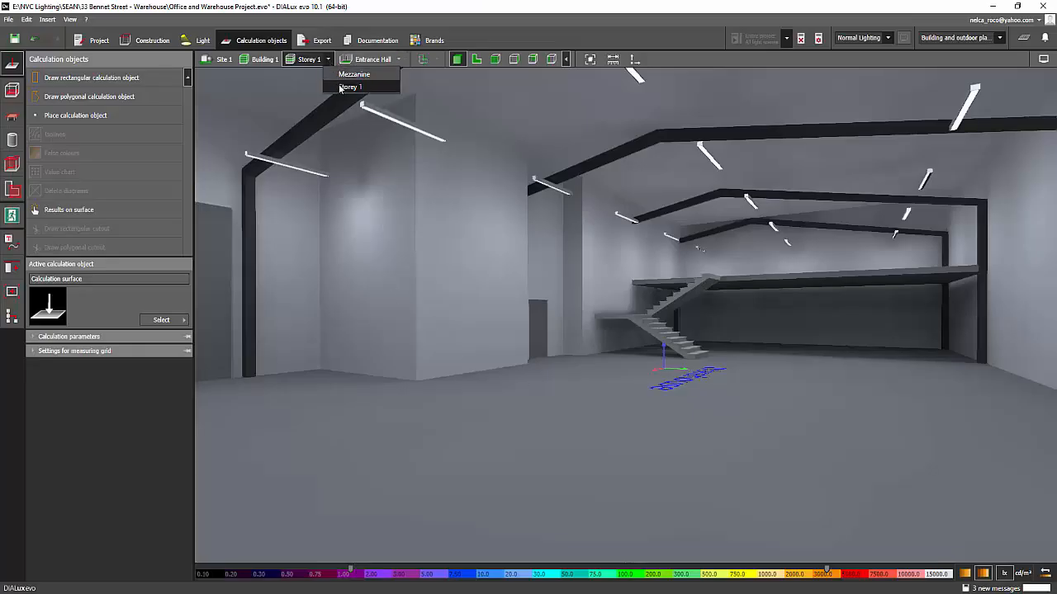
# - Show the separate Mezzanine storey, return to Storey 1 and examine the warehouse interior in 3D
pyautogui.click(337, 73)
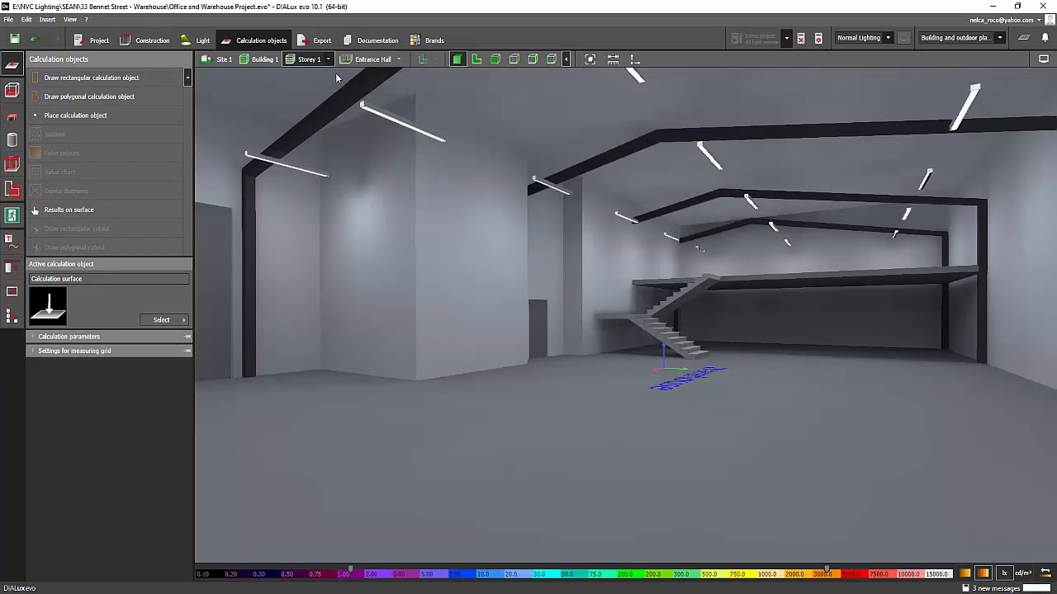
pyautogui.moveTo(382, 237); pyautogui.dragTo(347, 83)
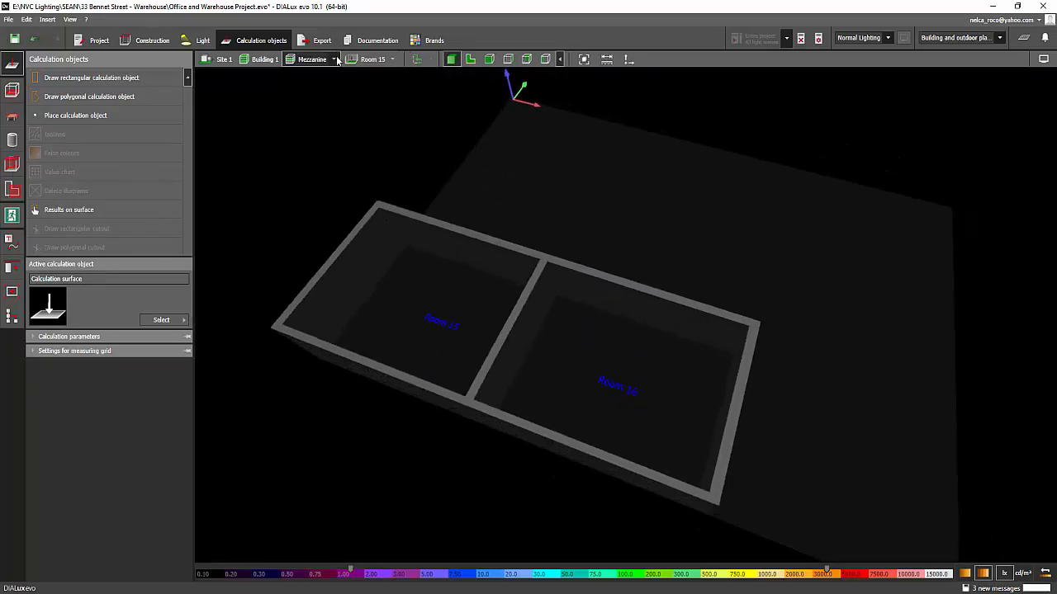
pyautogui.moveTo(336, 60)
pyautogui.click(347, 85)
pyautogui.moveTo(400, 284); pyautogui.dragTo(503, 273, button='middle')
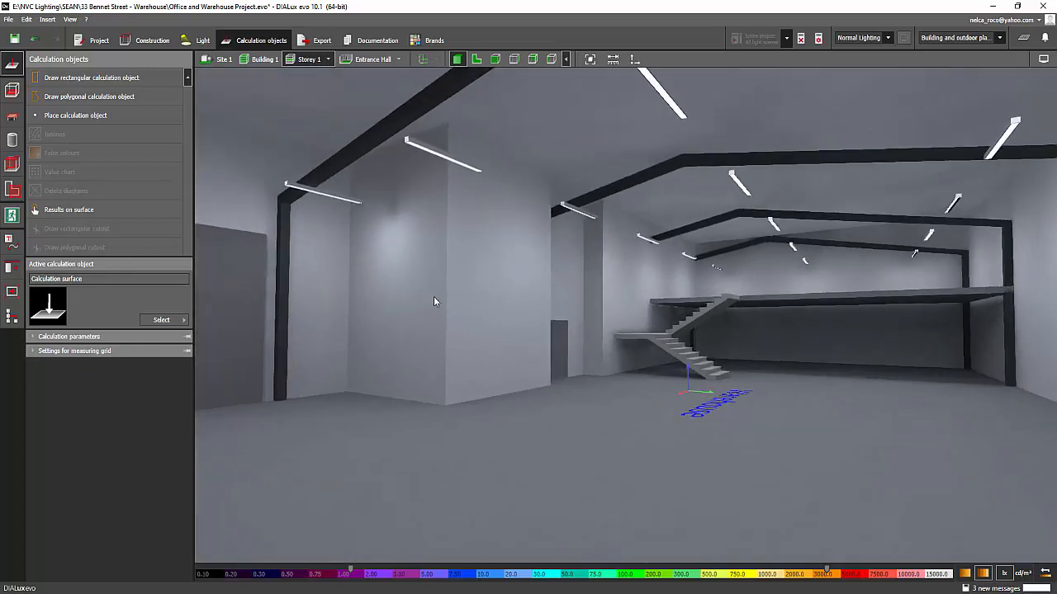
pyautogui.scroll(2, 497, 303)
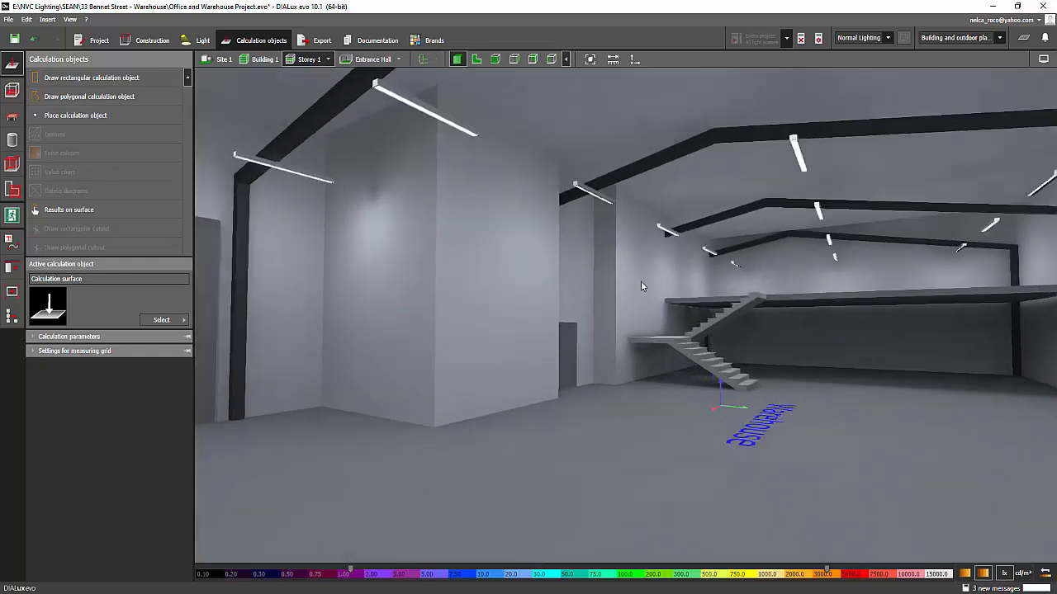
pyautogui.moveTo(341, 287); pyautogui.dragTo(538, 280, button='middle')
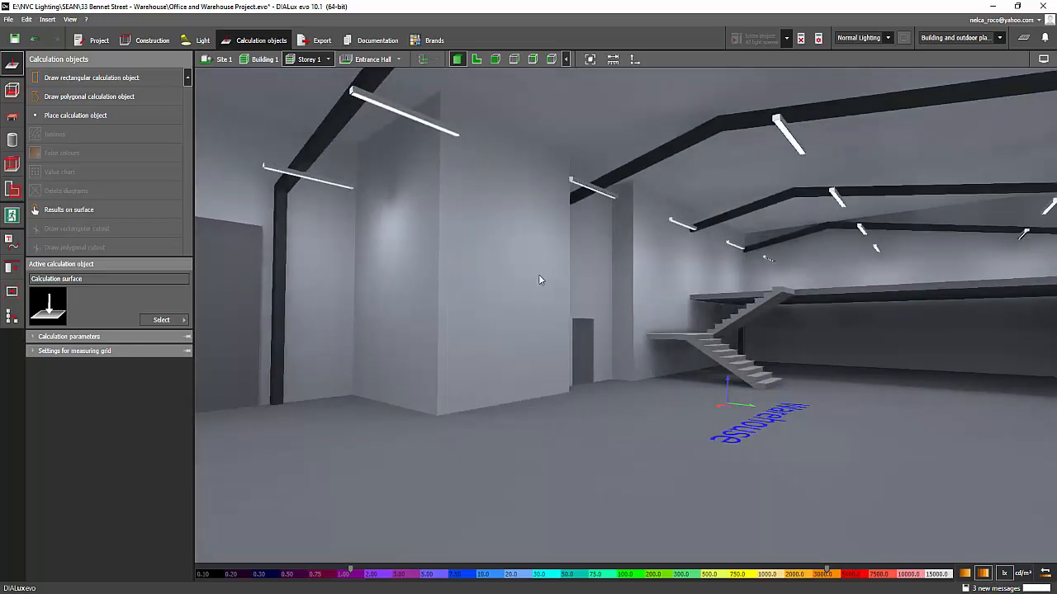
pyautogui.scroll(2, 537, 264)
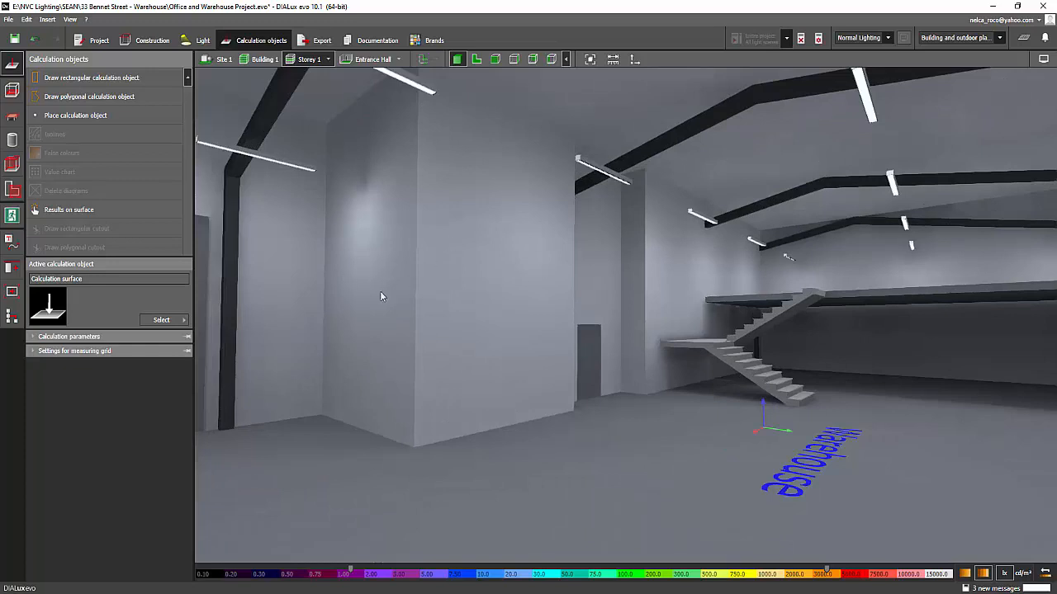
pyautogui.moveTo(416, 157); pyautogui.dragTo(507, 332, button='middle')
pyautogui.scroll(-2, 479, 318)
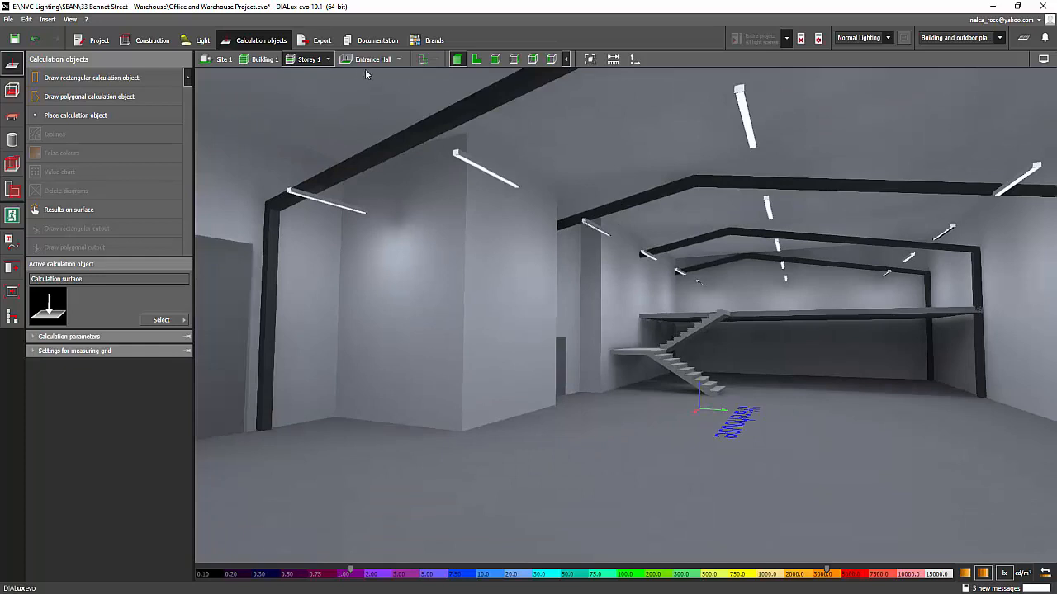
# - Show the whole site, return to Storey 1 and inspect the mezzanine platform and staircase up close in 3D
pyautogui.click(222, 59)
pyautogui.moveTo(356, 210); pyautogui.dragTo(315, 237, button='middle')
pyautogui.moveTo(622, 268); pyautogui.dragTo(506, 217, button='middle')
pyautogui.click(307, 63)
pyautogui.moveTo(592, 314)
pyautogui.mouseDown(button='right')
pyautogui.moveTo(686, 289)
pyautogui.moveTo(685, 299)
pyautogui.moveTo(623, 284)
pyautogui.moveTo(694, 283)
pyautogui.moveTo(652, 274)
pyautogui.moveTo(640, 289)
pyautogui.moveTo(726, 222)
pyautogui.moveTo(687, 253)
pyautogui.moveTo(683, 240)
pyautogui.moveTo(649, 238)
pyautogui.moveTo(591, 323)
pyautogui.mouseUp(button='right')
pyautogui.scroll(4, 628, 294)
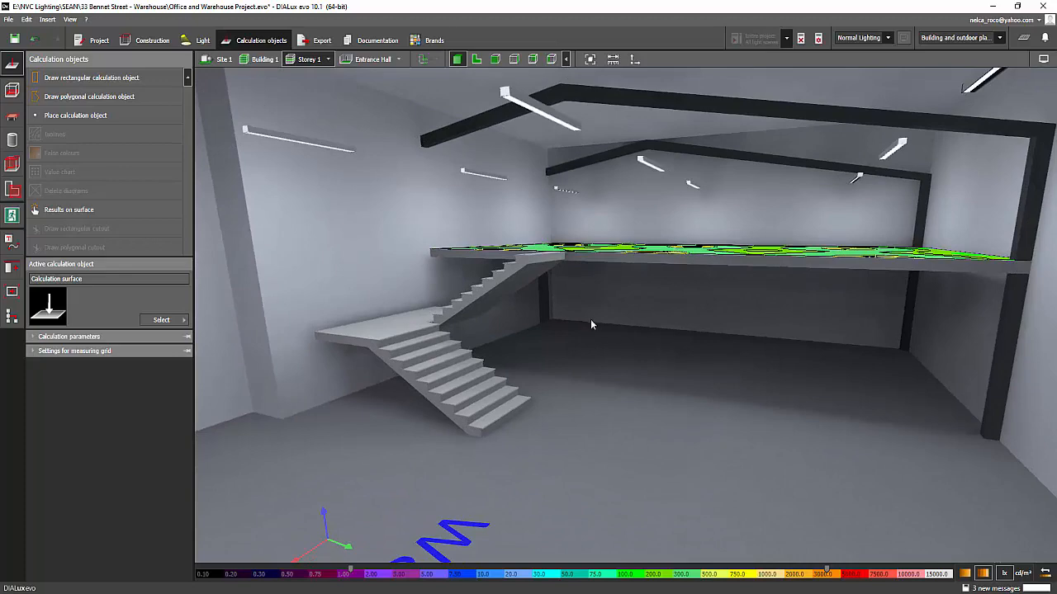
pyautogui.moveTo(809, 390); pyautogui.dragTo(455, 137, button='right')
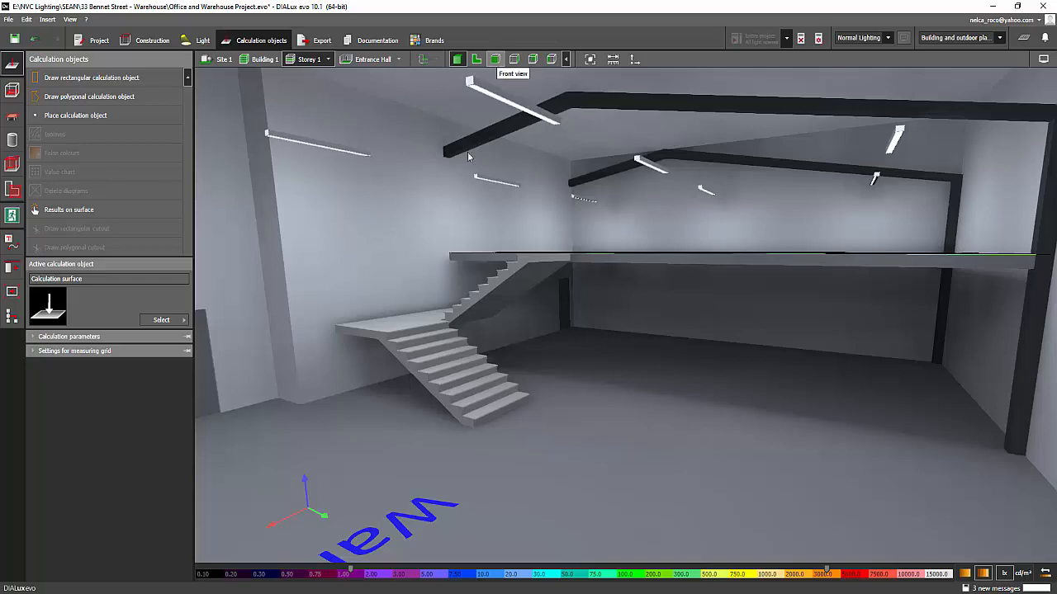
pyautogui.moveTo(467, 155); pyautogui.dragTo(448, 99, button='right')
# - Draw a rectangular calculation surface about 5.15 by 11.8 m in the warehouse plan beside the mezzanine, accepting that existing results become invalid
pyautogui.click(477, 60)
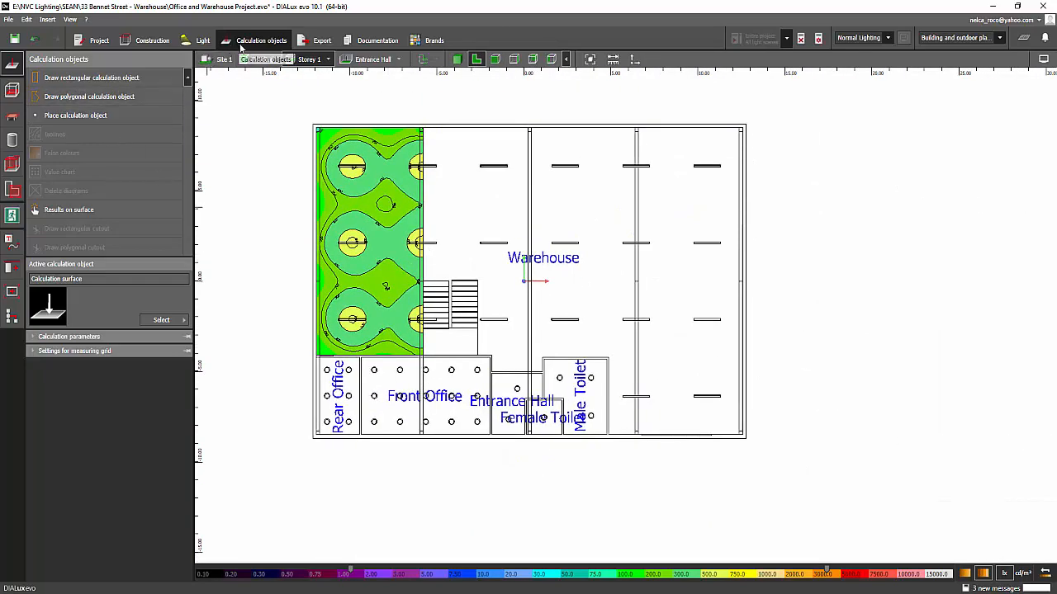
pyautogui.click(85, 79)
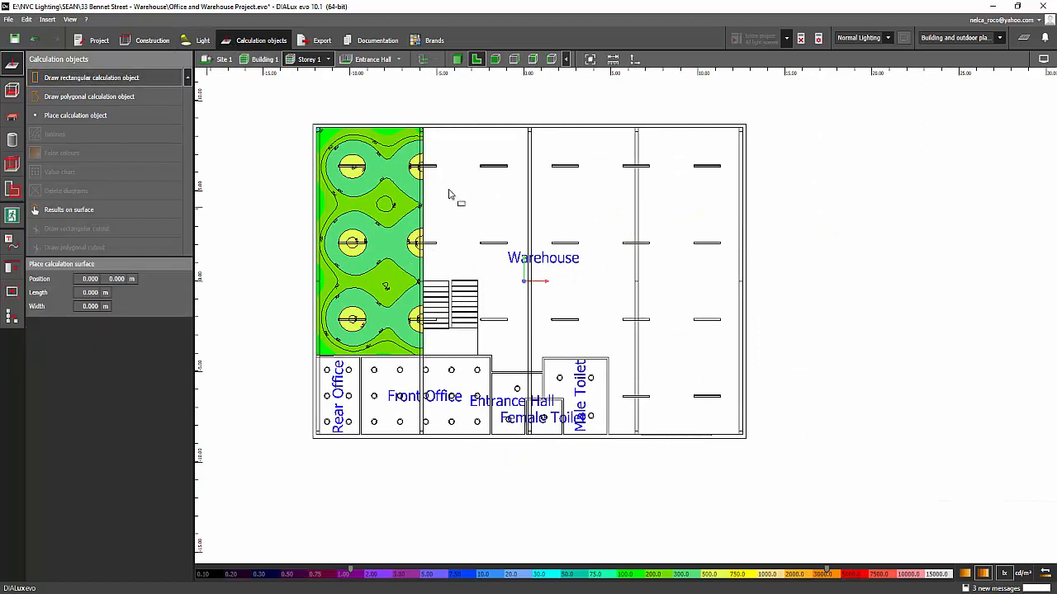
pyautogui.click(431, 134)
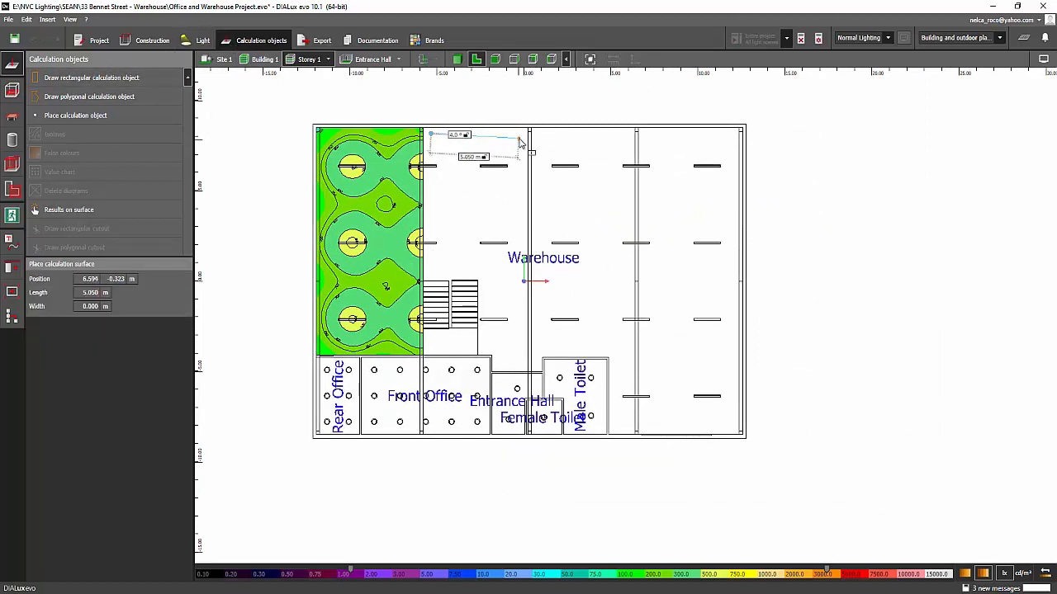
pyautogui.click(521, 133)
pyautogui.click(512, 346)
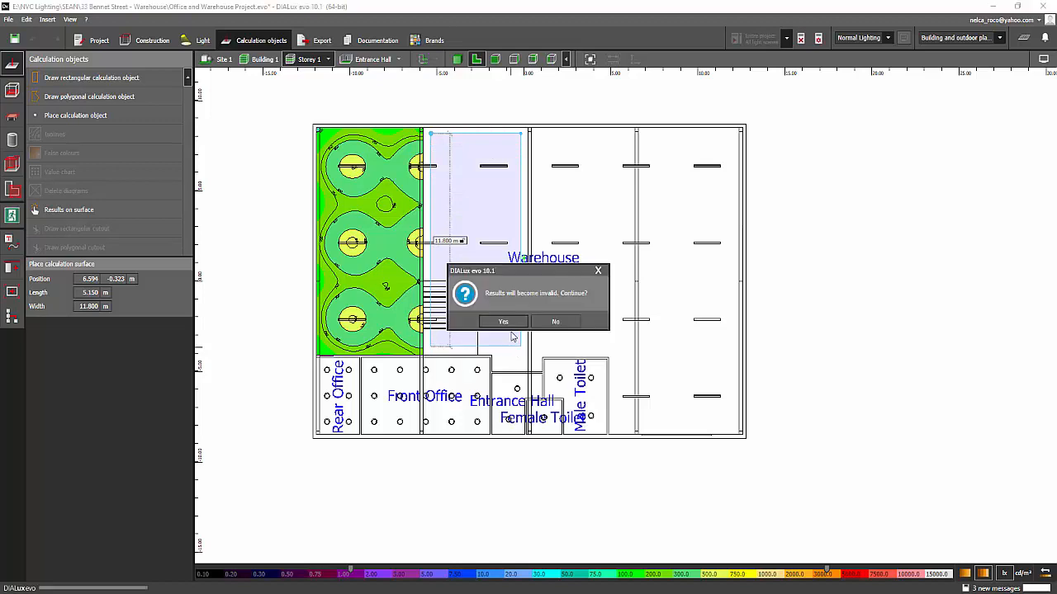
pyautogui.click(504, 322)
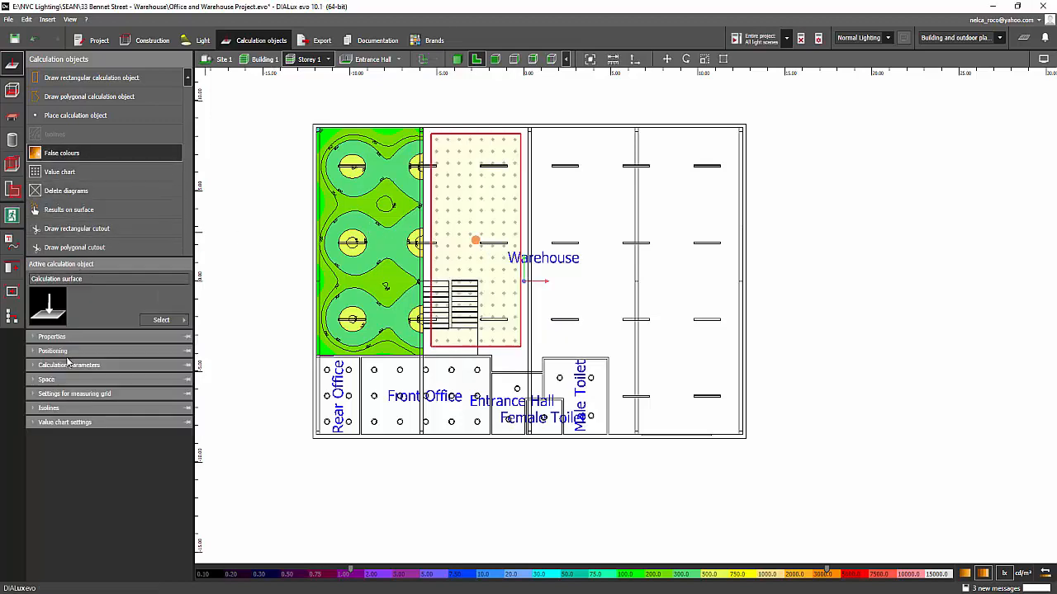
# - Name the new calculation surface "Below Mezzanine"
pyautogui.click(51, 337)
pyautogui.tripleClick(116, 353)
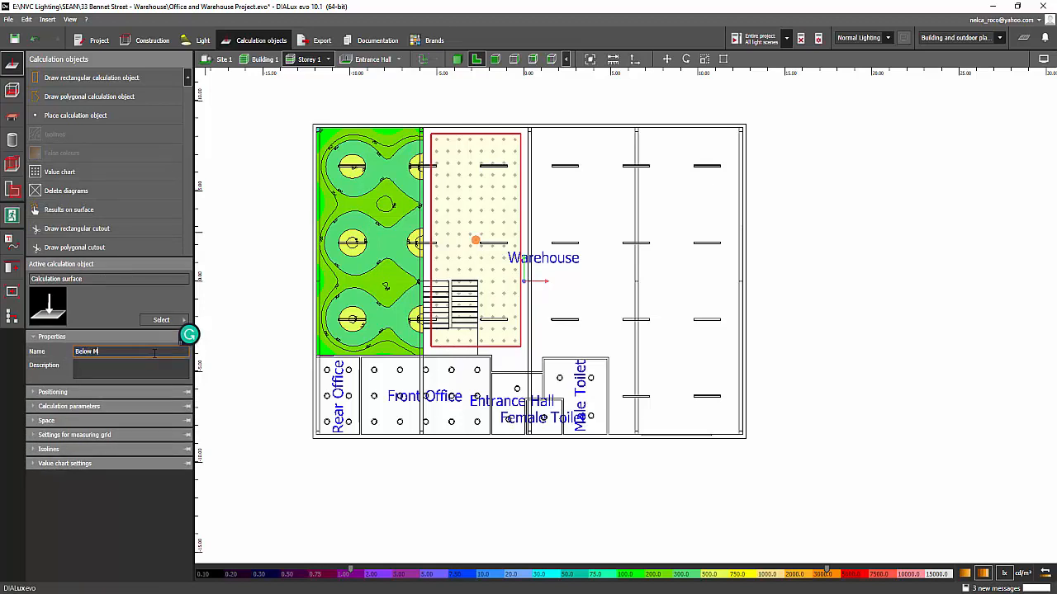
pyautogui.write('Below Mezzanine')
pyautogui.press('Return')
# - Move the Below Mezzanine calculation surface horizontally into the mezzanine's area in the floor plan
pyautogui.rightClick(460, 214)
pyautogui.click(473, 222)
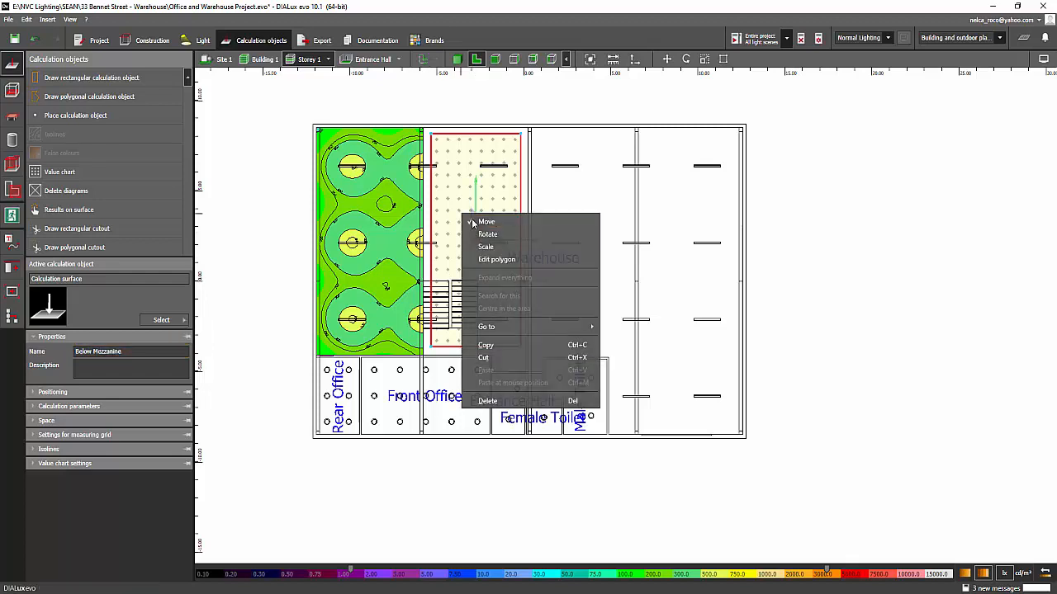
pyautogui.moveTo(536, 241); pyautogui.dragTo(426, 240)
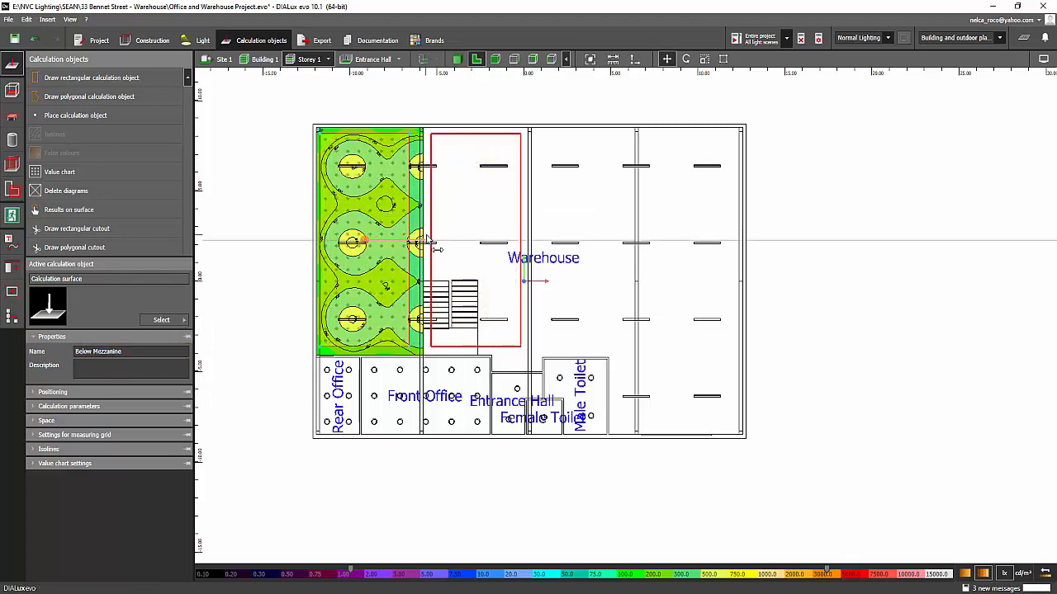
pyautogui.scroll(2, 387, 253)
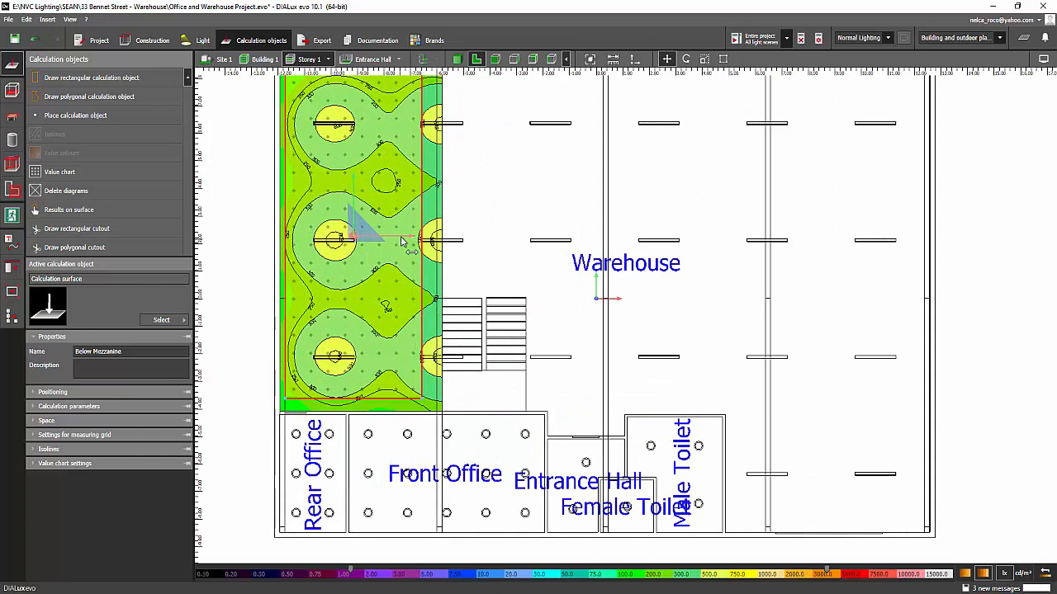
pyautogui.scroll(-2, 510, 163)
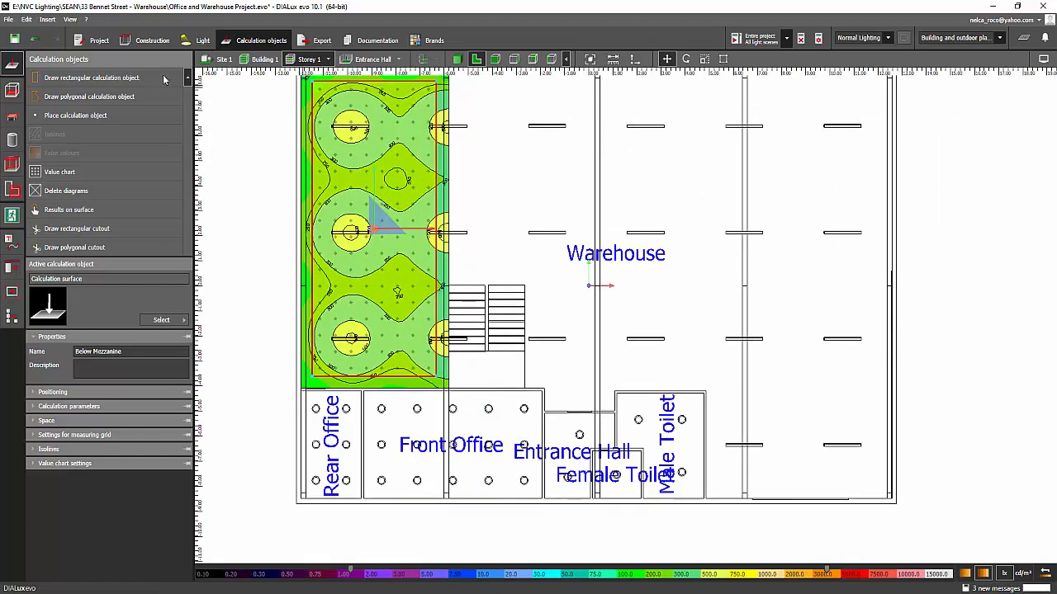
# - Place a 2 by 3 rectangular arrangement of NVC Greenland twin luminaires over the mezzanine area, about 5.92 by 12.6 m
pyautogui.click(198, 40)
pyautogui.click(558, 124)
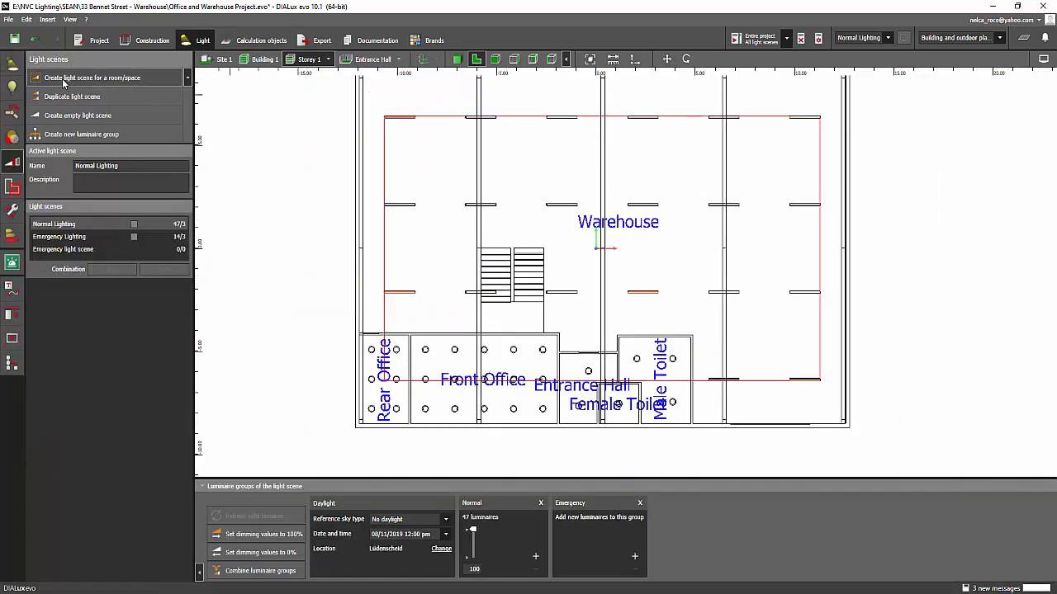
pyautogui.click(547, 130)
pyautogui.moveTo(535, 144); pyautogui.dragTo(572, 199, button='middle')
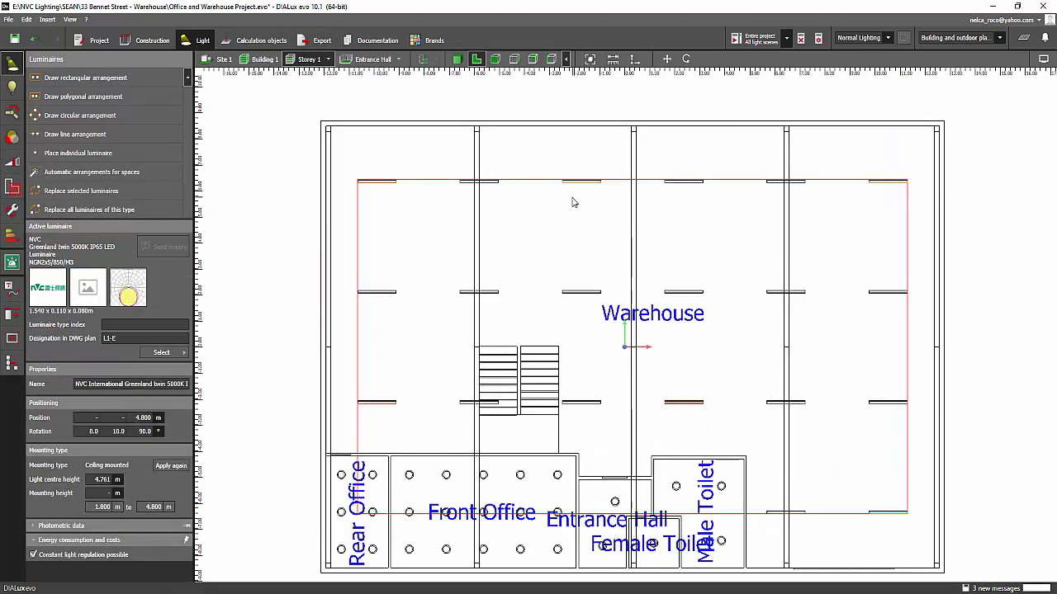
pyautogui.click(54, 77)
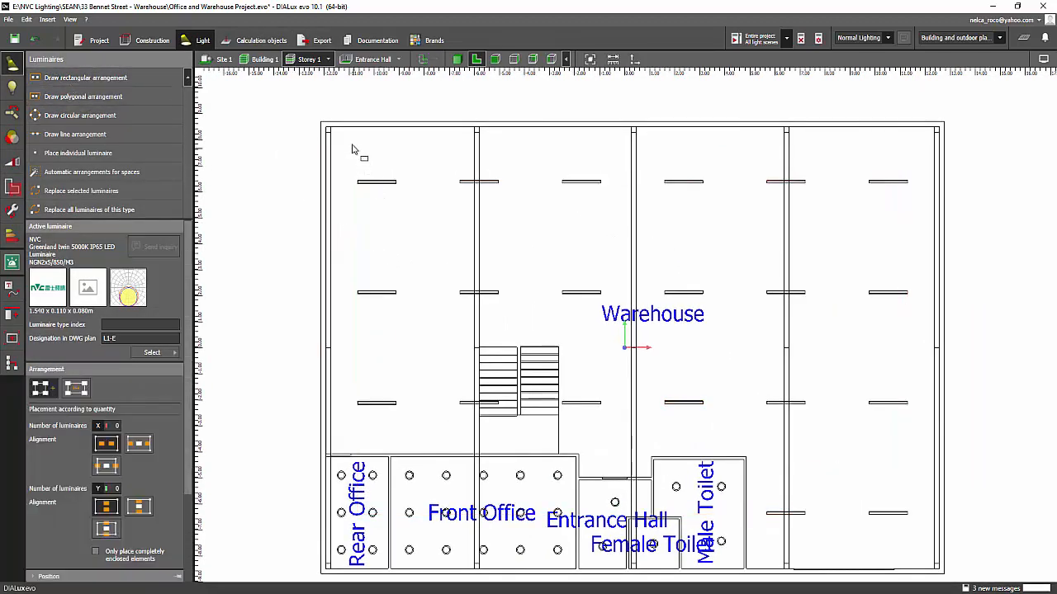
pyautogui.click(327, 128)
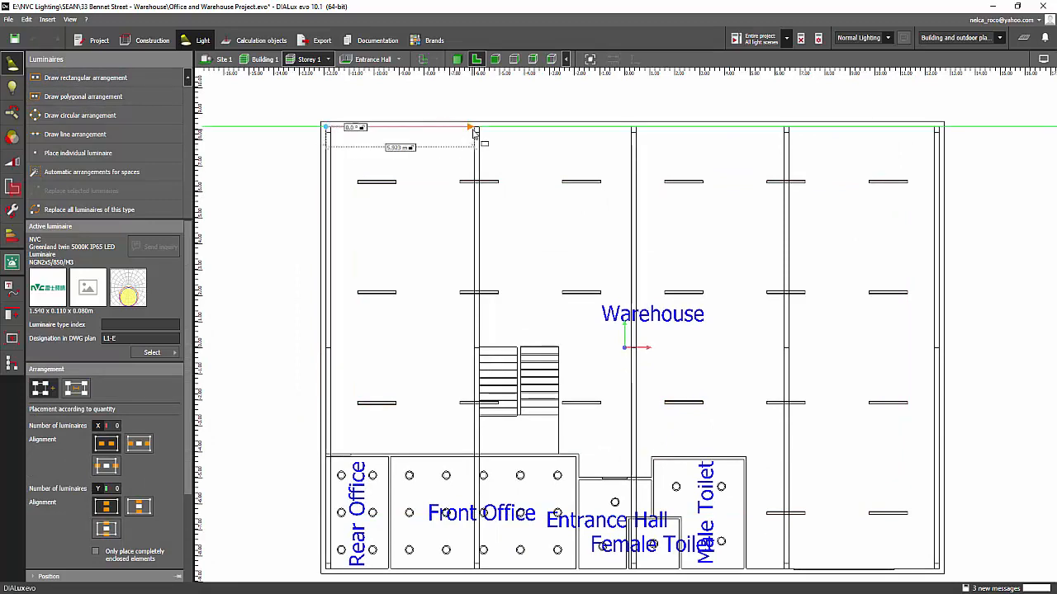
pyautogui.click(474, 129)
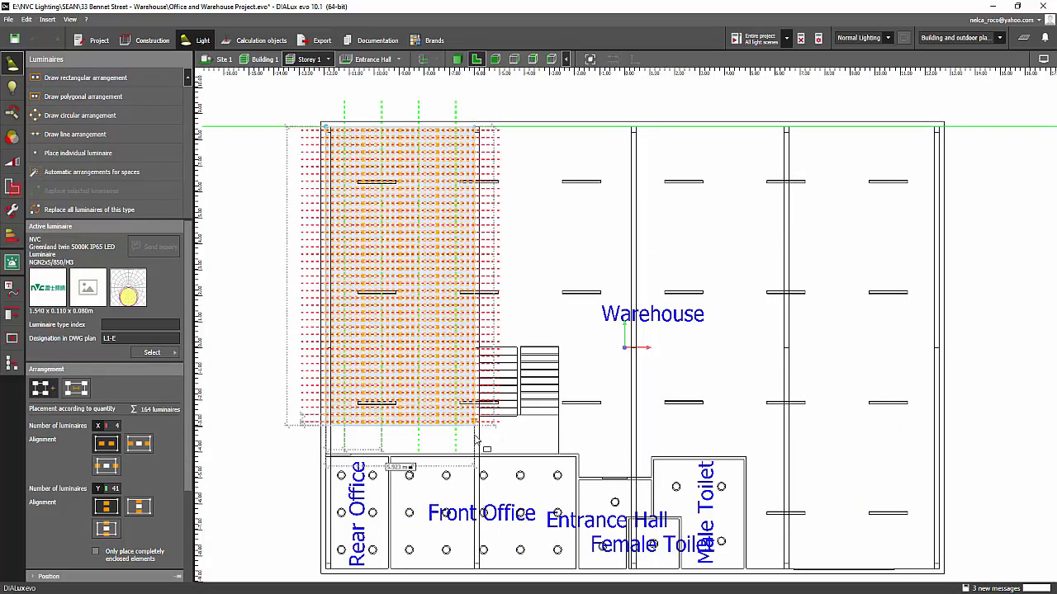
pyautogui.click(285, 297)
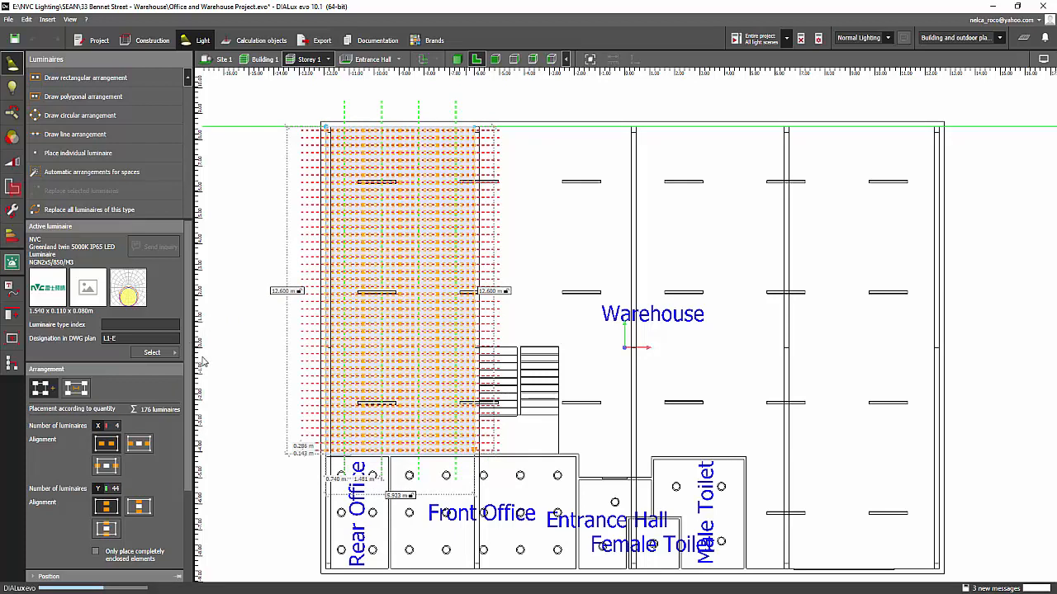
# - Lower the new six-luminaire arrangement in the front view to just beneath the mezzanine platform
pyautogui.click(495, 59)
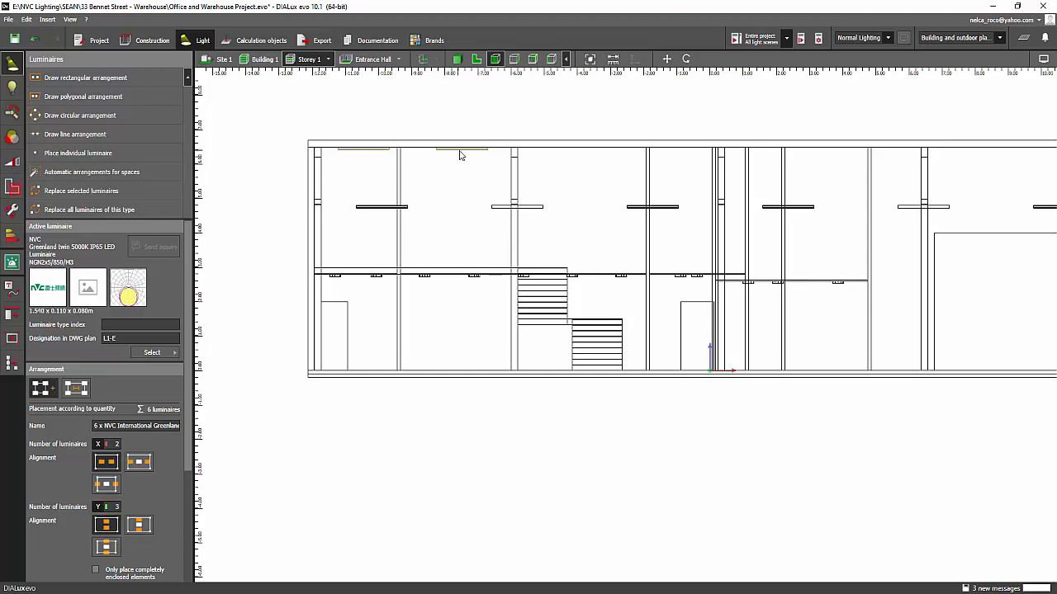
pyautogui.rightClick(460, 155)
pyautogui.click(483, 157)
pyautogui.moveTo(423, 179); pyautogui.dragTo(425, 215)
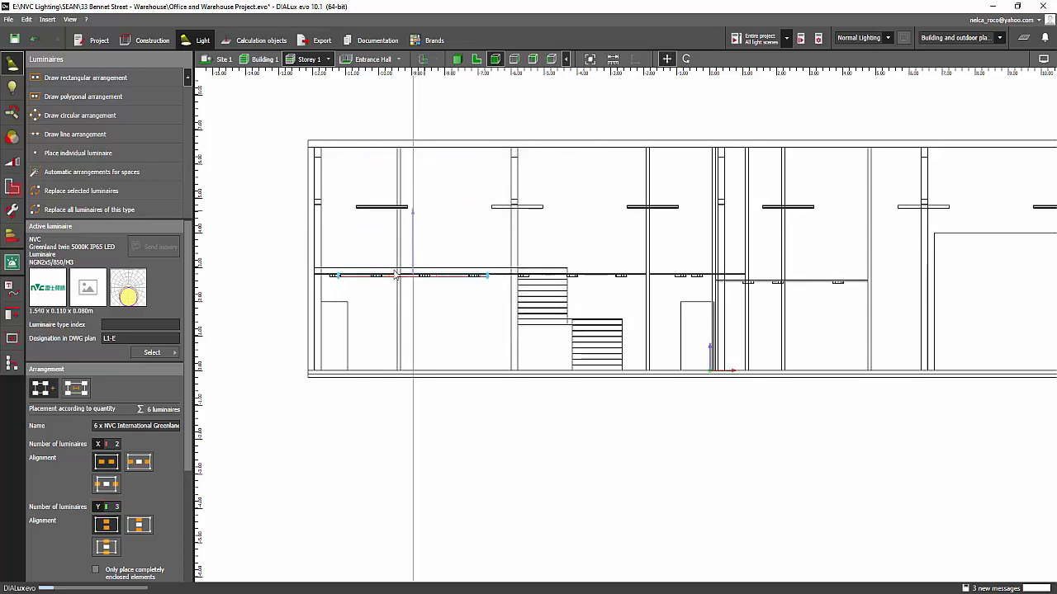
pyautogui.scroll(4, 396, 275)
pyautogui.moveTo(440, 251); pyautogui.dragTo(442, 249)
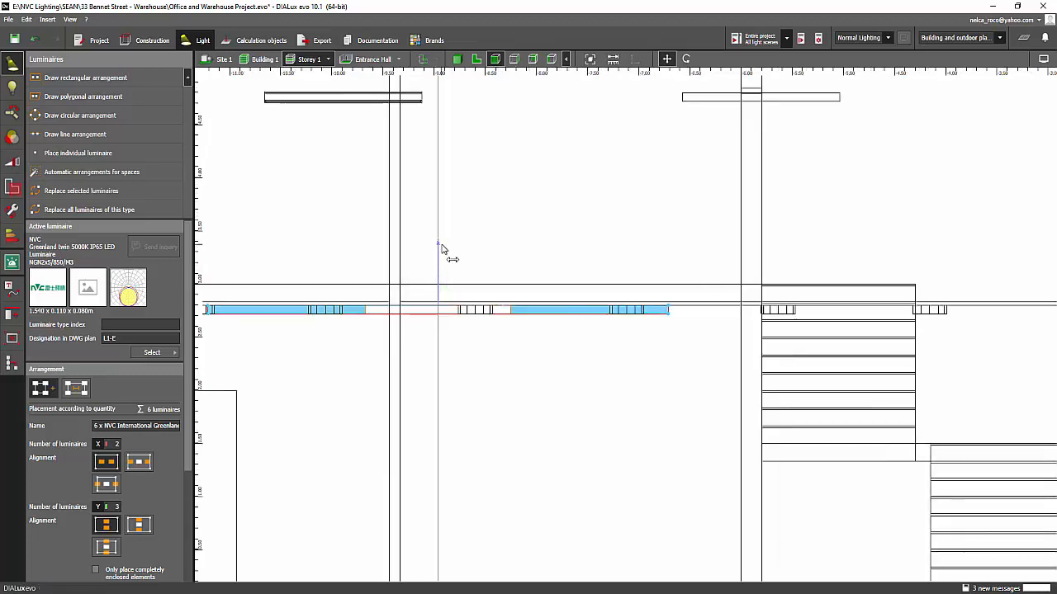
# - Display the light distribution of the luminaires beneath the mezzanine in 3D and calculate the lighting for the entire project
pyautogui.click(462, 59)
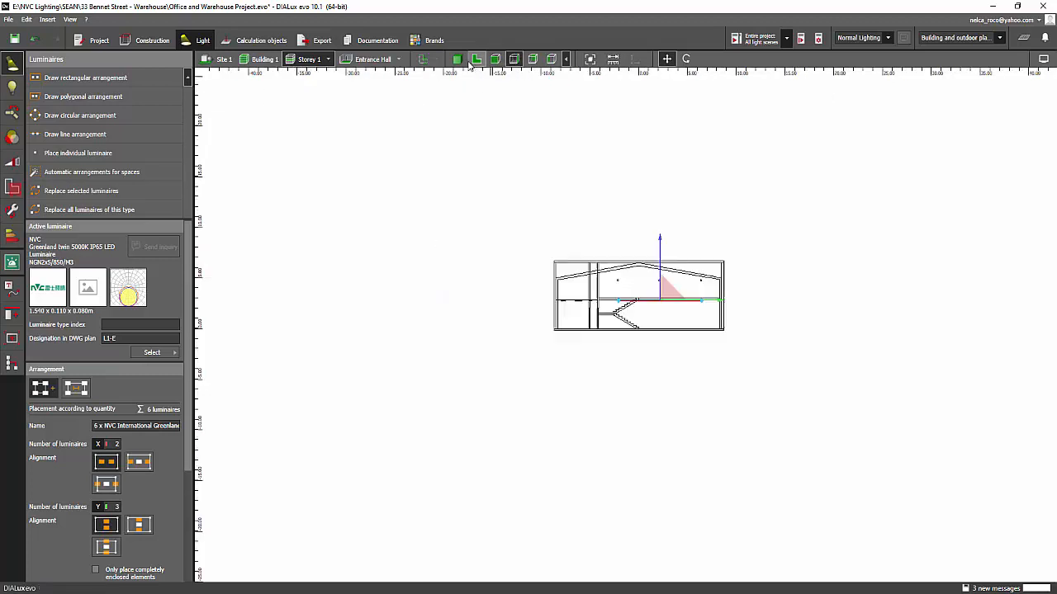
pyautogui.click(458, 59)
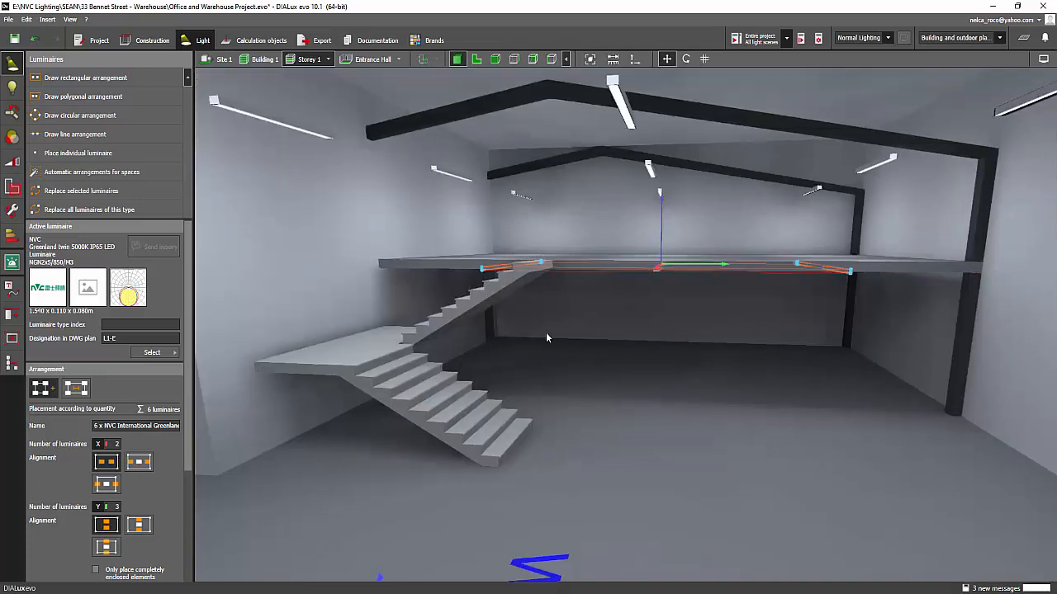
pyautogui.moveTo(590, 345); pyautogui.dragTo(657, 363, button='right')
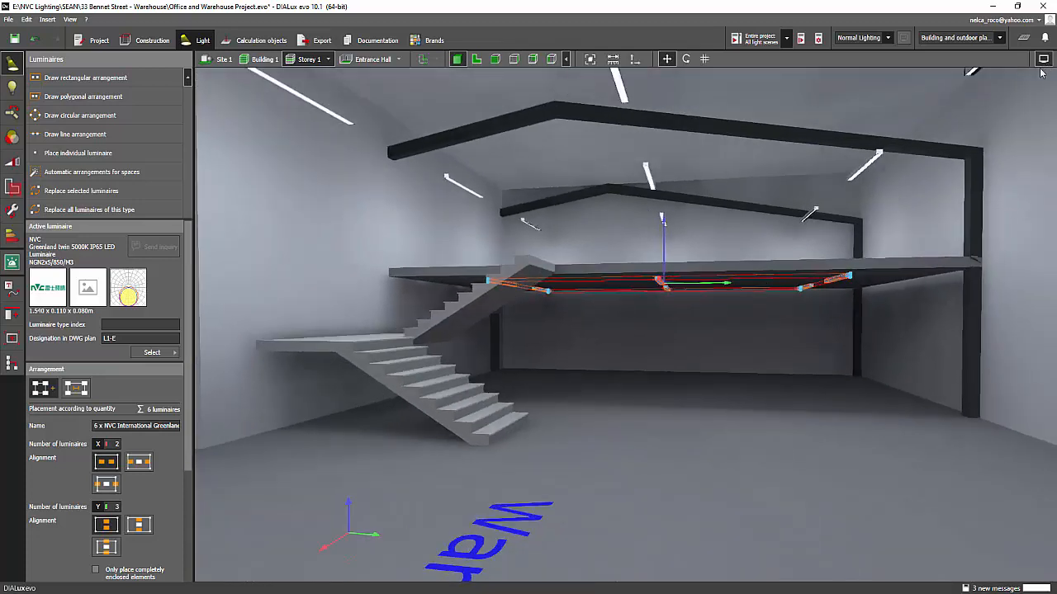
pyautogui.moveTo(1041, 72)
pyautogui.click(910, 75)
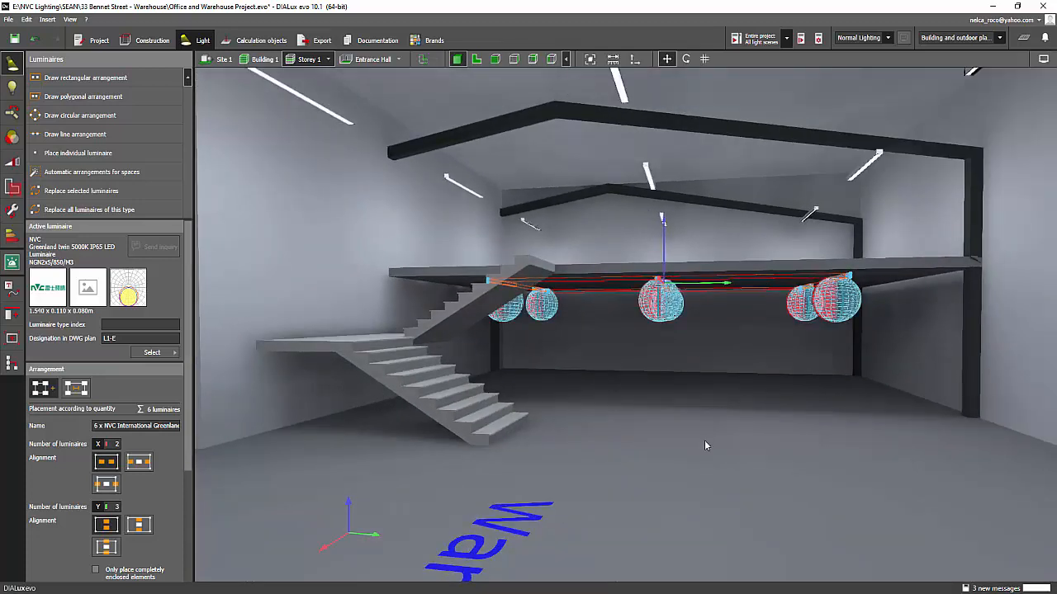
pyautogui.moveTo(705, 440); pyautogui.dragTo(665, 438, button='right')
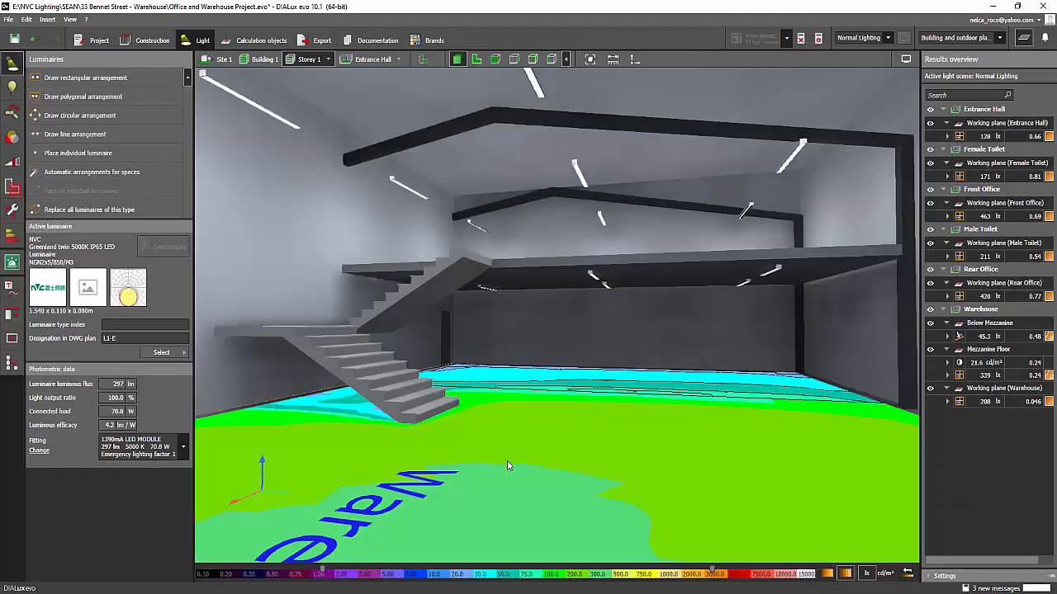
# - Switch to the browser, view the Google image results for warehouse mezzanines, including the Avanta UK photo, and return to DIALux evo
pyautogui.moveTo(507, 461); pyautogui.dragTo(459, 471, button='right')
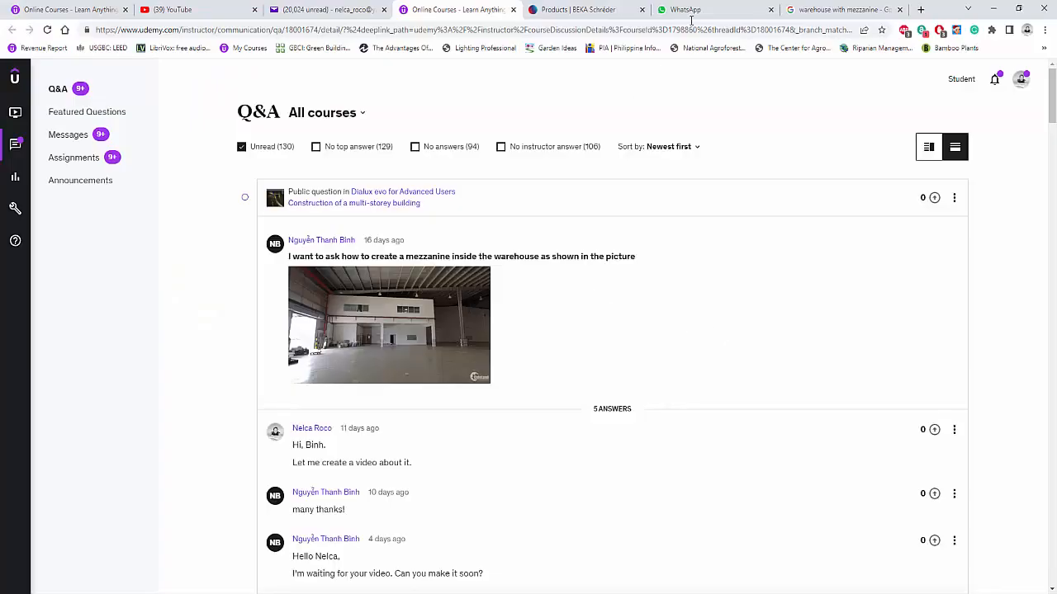
pyautogui.click(842, 9)
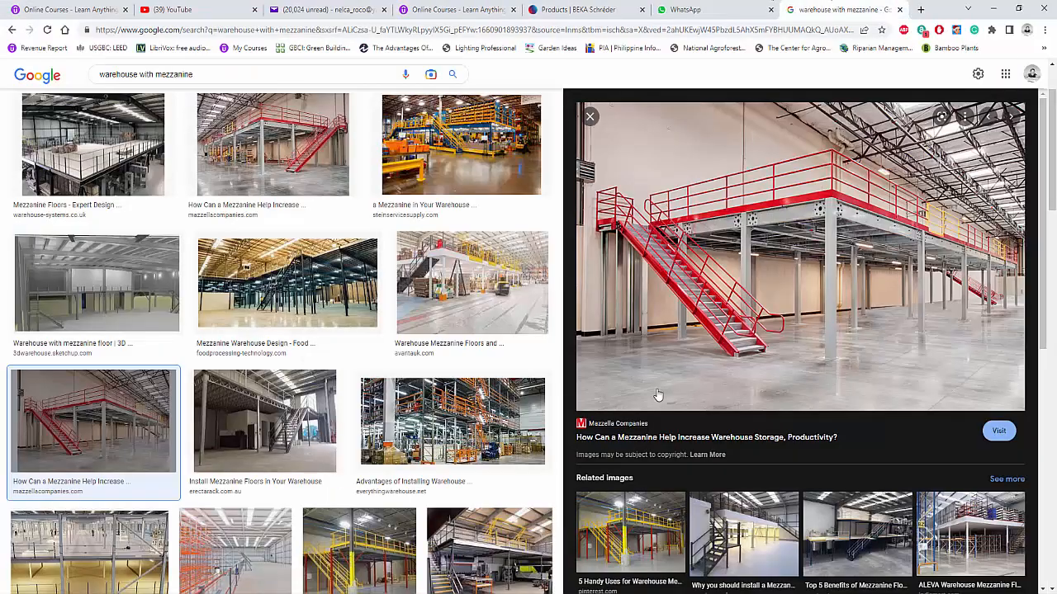
pyautogui.click(465, 318)
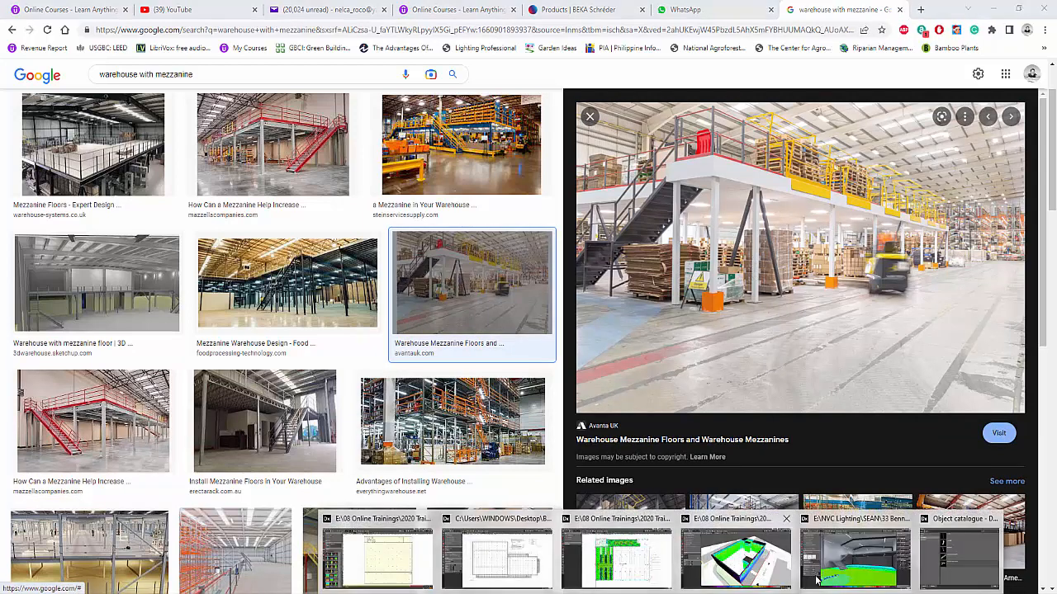
pyautogui.click(818, 578)
# - Show only the Warehouse room in 3D and examine its mezzanine, stairs and light distribution from above
pyautogui.moveTo(629, 418)
pyautogui.mouseDown(button='right')
pyautogui.moveTo(537, 410)
pyautogui.moveTo(633, 384)
pyautogui.moveTo(641, 427)
pyautogui.mouseUp(button='right')
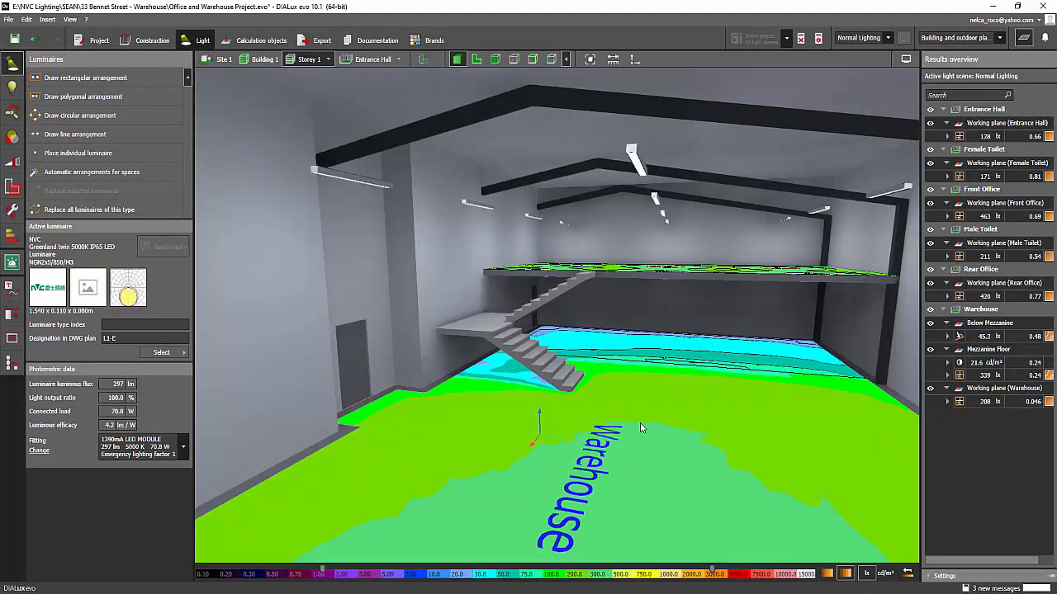
pyautogui.click(398, 59)
pyautogui.click(423, 137)
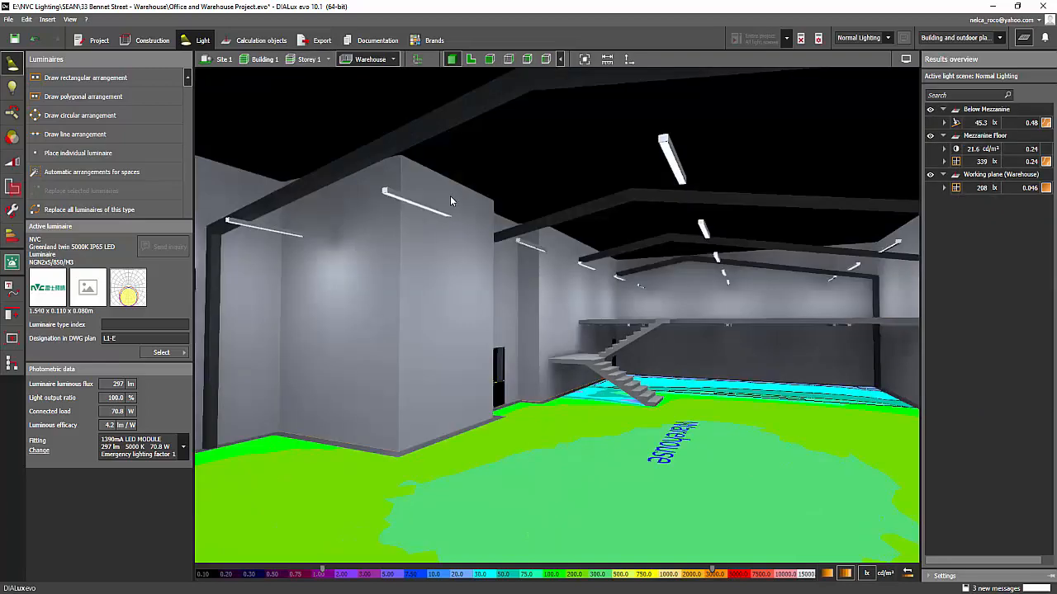
pyautogui.moveTo(474, 431); pyautogui.dragTo(578, 344, button='right')
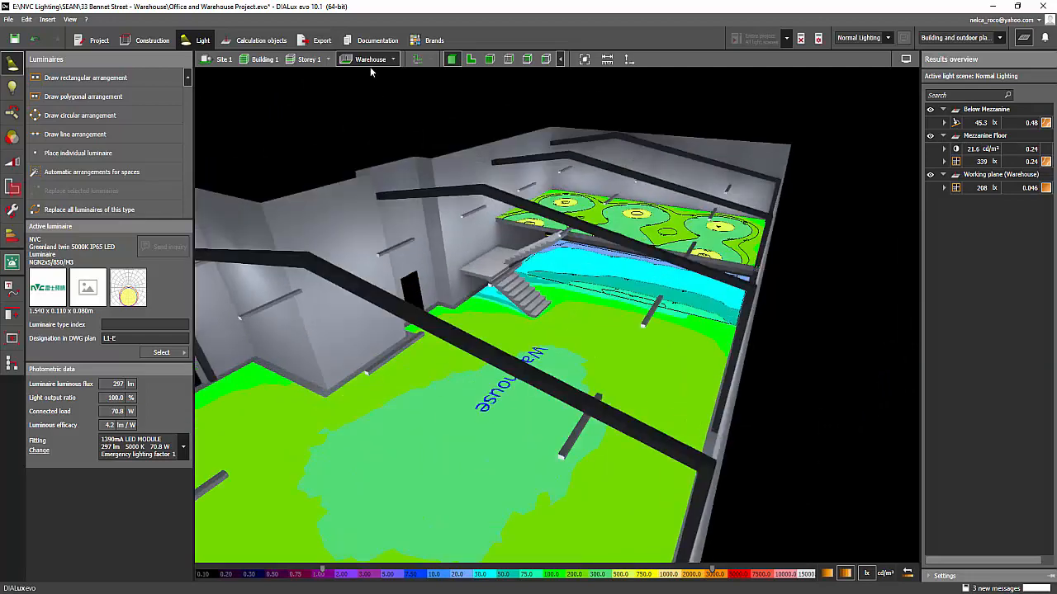
# - Display the whole of Storey 1 in 3D and examine the light distribution in the office rooms beside the warehouse
pyautogui.click(329, 60)
pyautogui.click(342, 86)
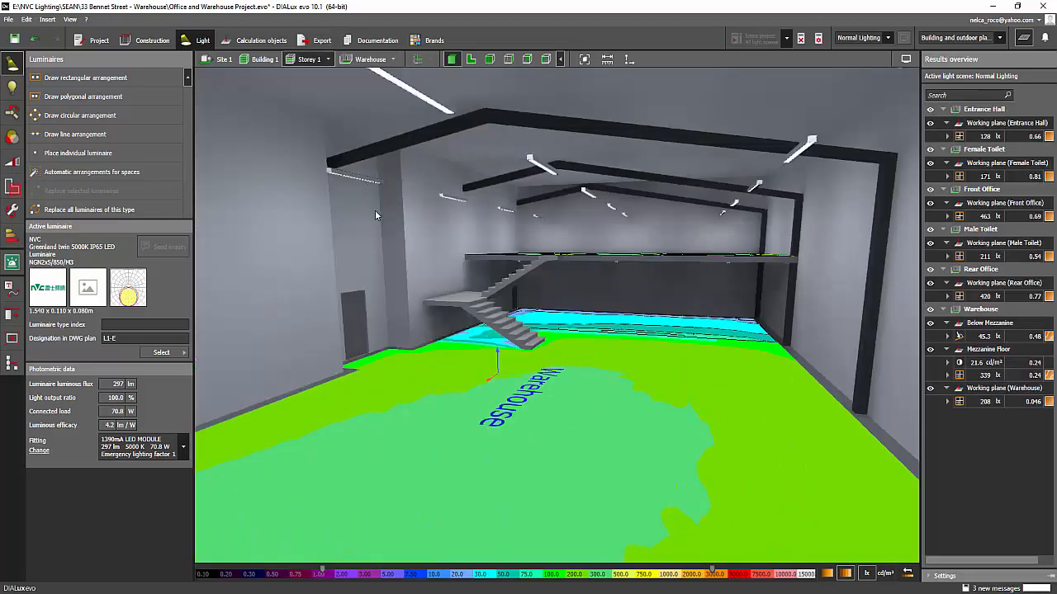
pyautogui.moveTo(375, 210); pyautogui.dragTo(526, 285, button='right')
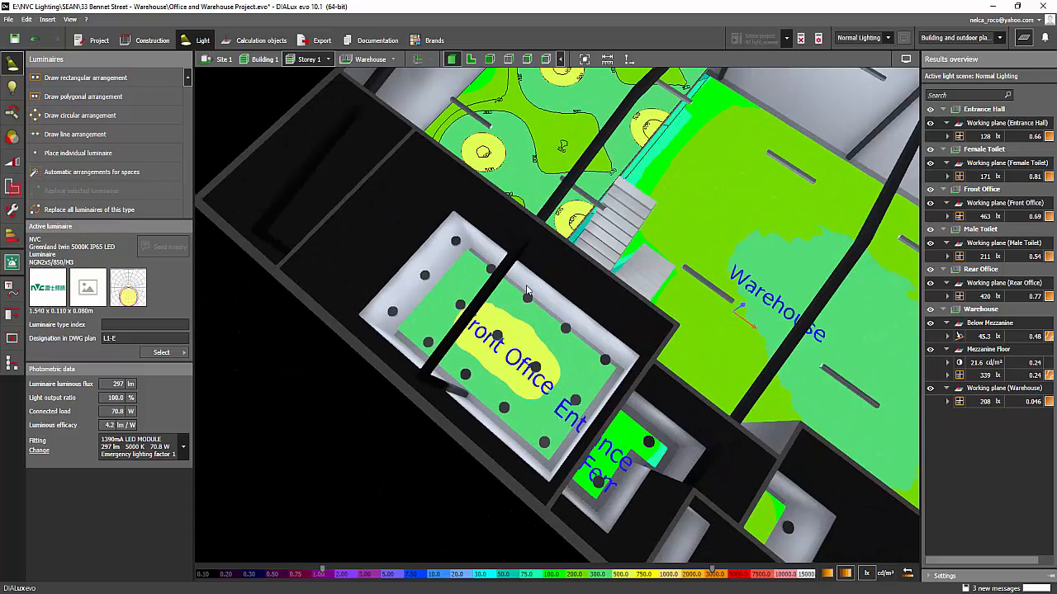
# - Reselect Storey 1 and examine the warehouse interior with its stairs, mezzanine floor and the area below it
pyautogui.click(326, 59)
pyautogui.click(355, 79)
pyautogui.moveTo(387, 312); pyautogui.dragTo(352, 173, button='right')
pyautogui.click(331, 61)
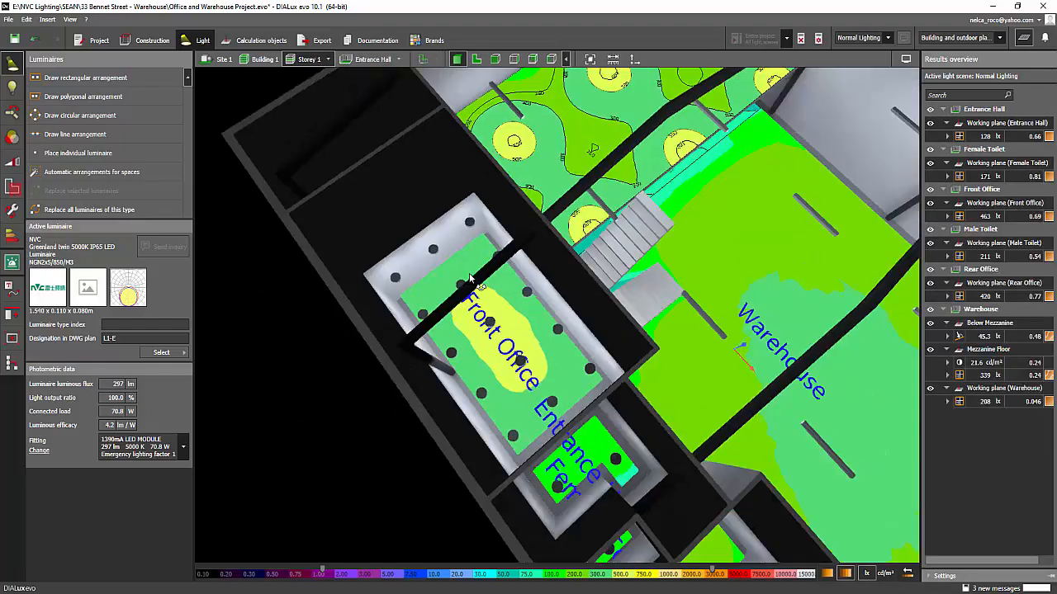
pyautogui.moveTo(469, 278); pyautogui.dragTo(470, 224, button='right')
pyautogui.scroll(-2, 486, 222)
pyautogui.moveTo(469, 220); pyautogui.dragTo(499, 240, button='middle')
pyautogui.scroll(1, 486, 223)
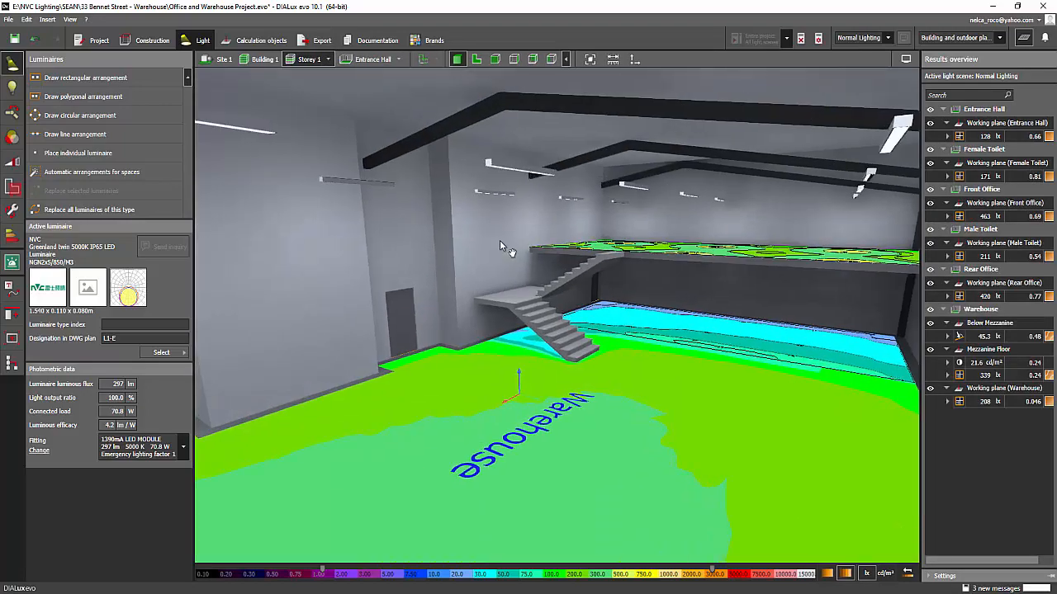
pyautogui.moveTo(499, 240); pyautogui.dragTo(488, 207, button='right')
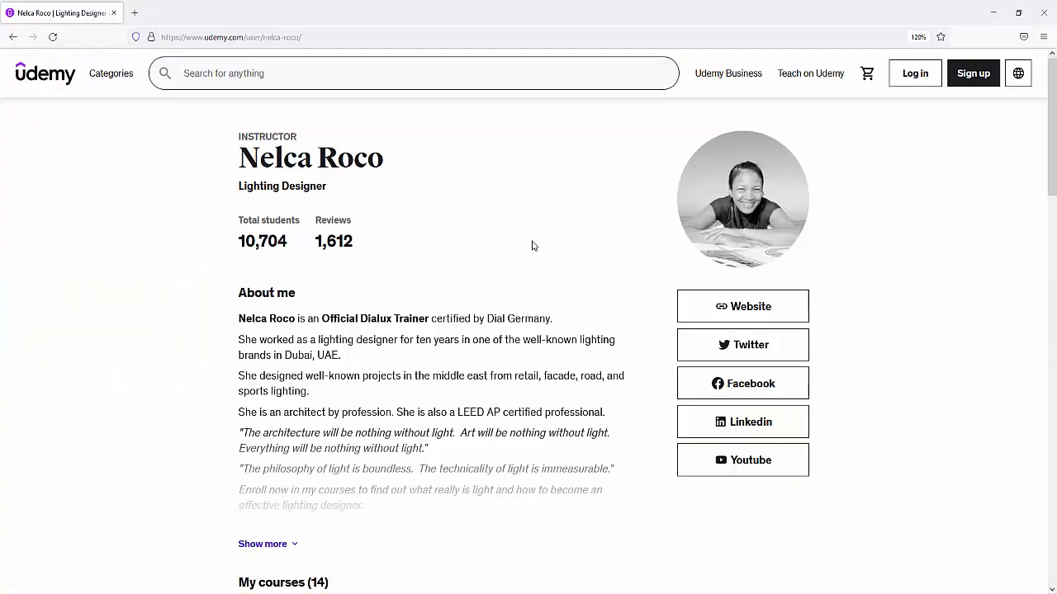
# - Switch to the instructor's Udemy profile and look through both pages of the course list
pyautogui.scroll(-3, 498, 221)
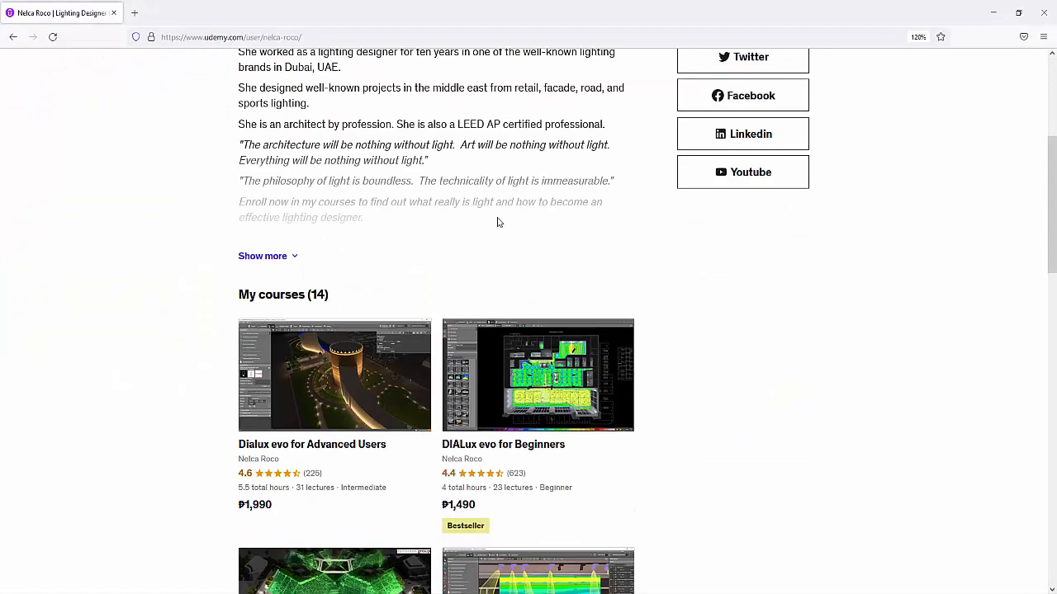
pyautogui.scroll(3, 498, 227)
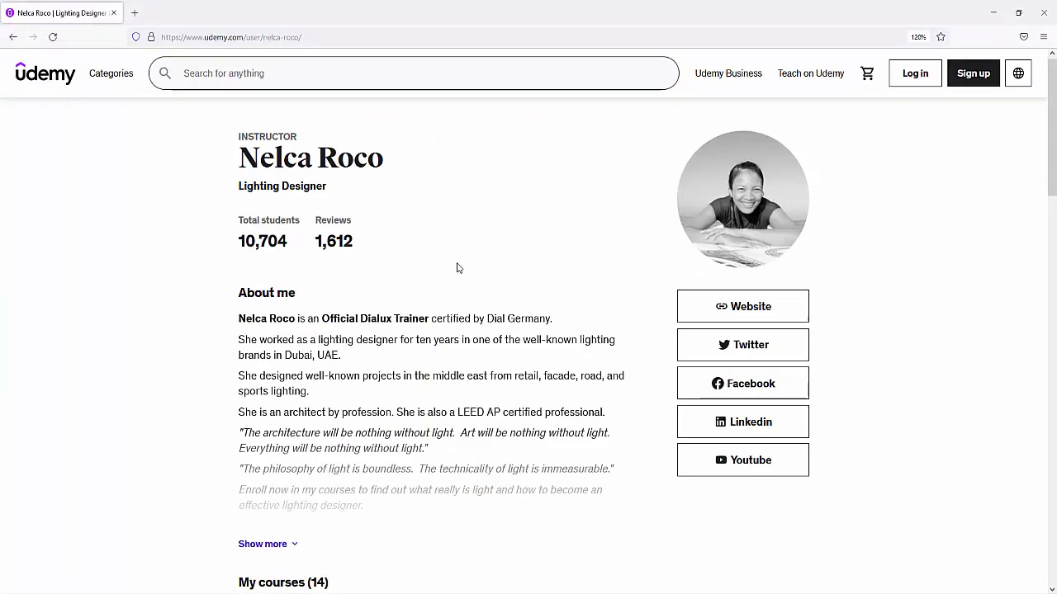
pyautogui.scroll(-7, 458, 267)
pyautogui.scroll(-3, 652, 295)
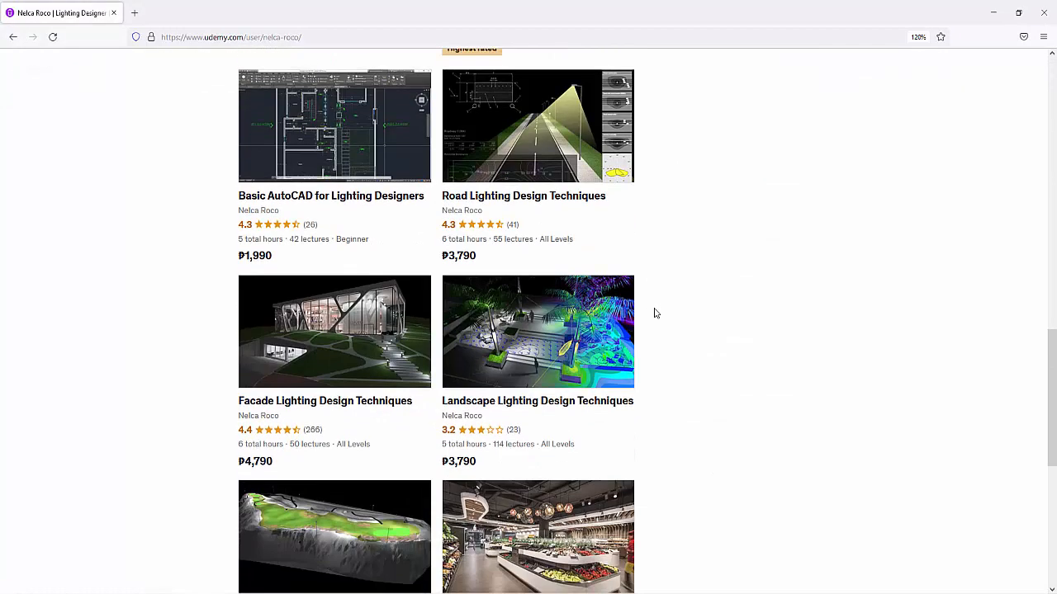
pyautogui.scroll(-3, 655, 313)
pyautogui.click(450, 446)
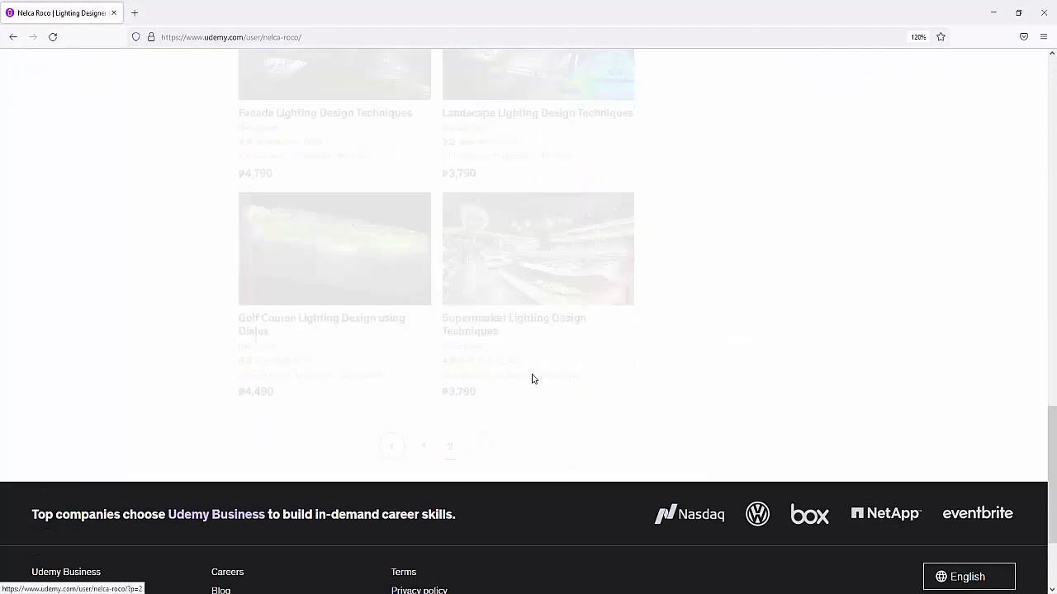
pyautogui.scroll(2, 295, 374)
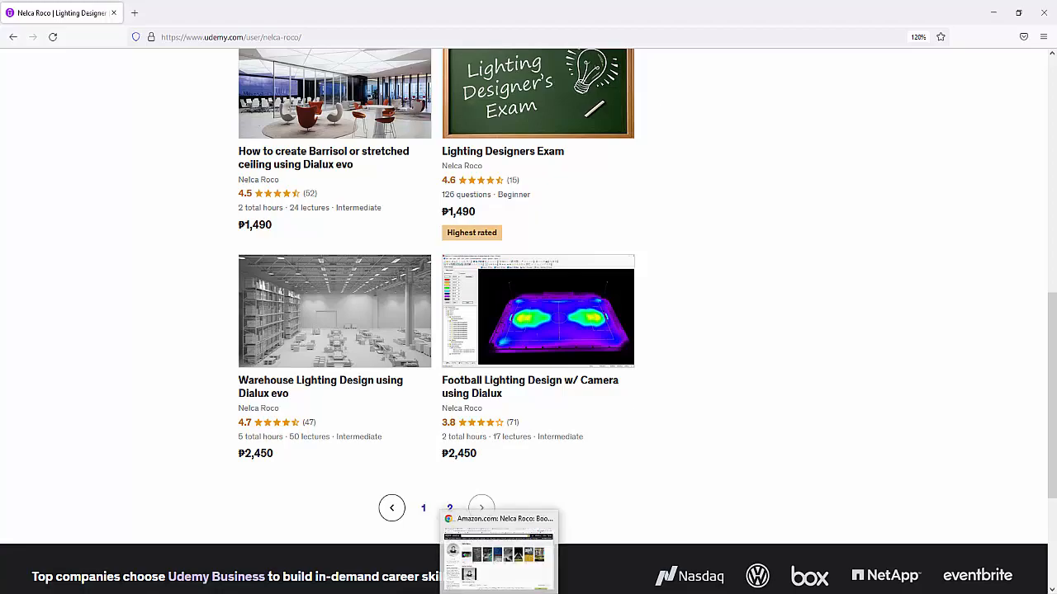
# - Switch to the instructor's Amazon author page and view the details of the Kindle book Warehouse Lighting Design Techniques
pyautogui.click(500, 593)
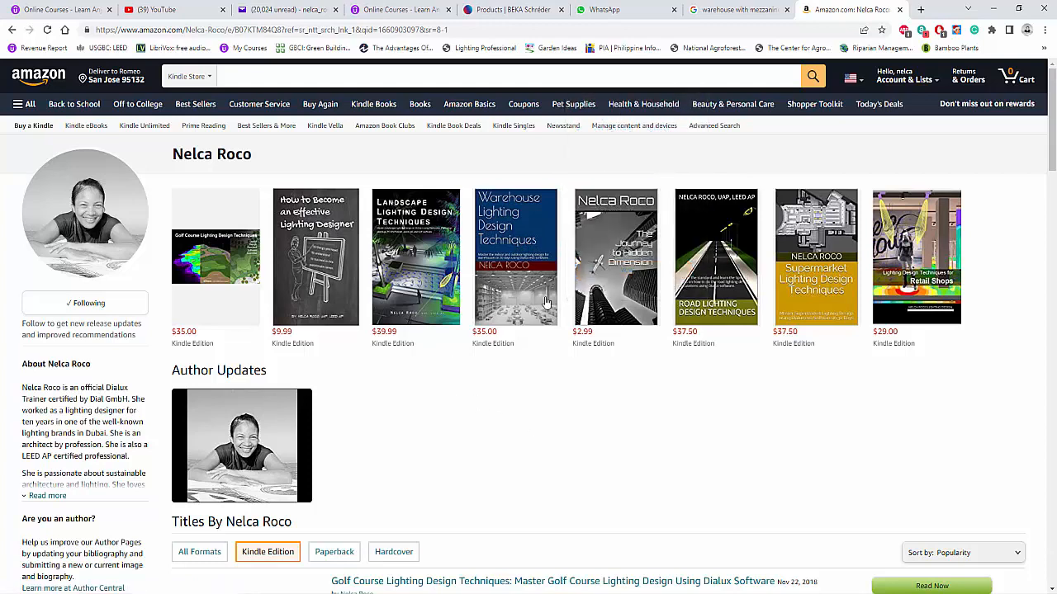
pyautogui.click(601, 153)
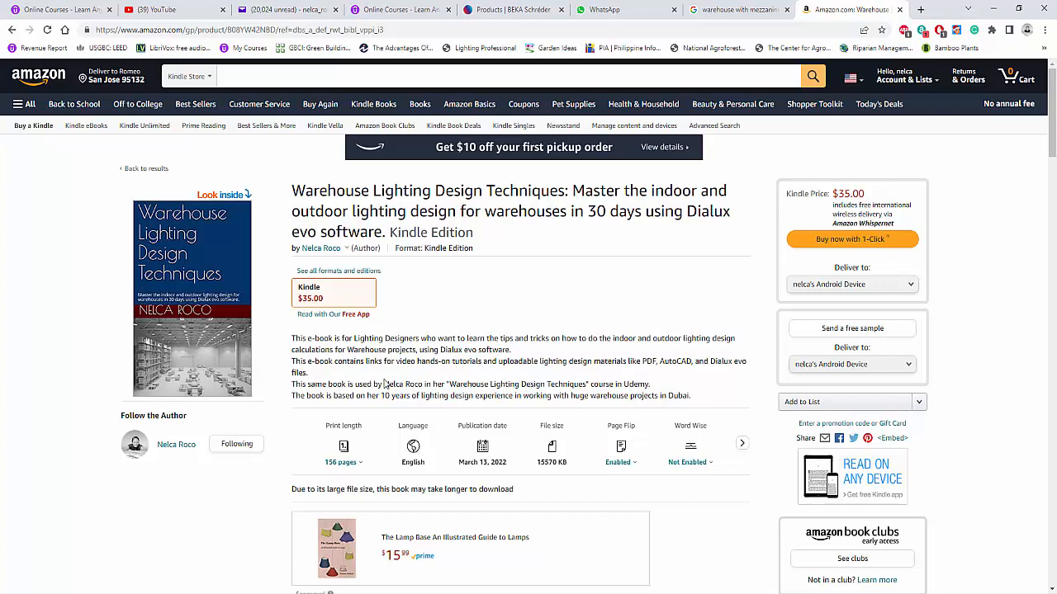
pyautogui.scroll(-2, 372, 413)
pyautogui.scroll(2, 199, 313)
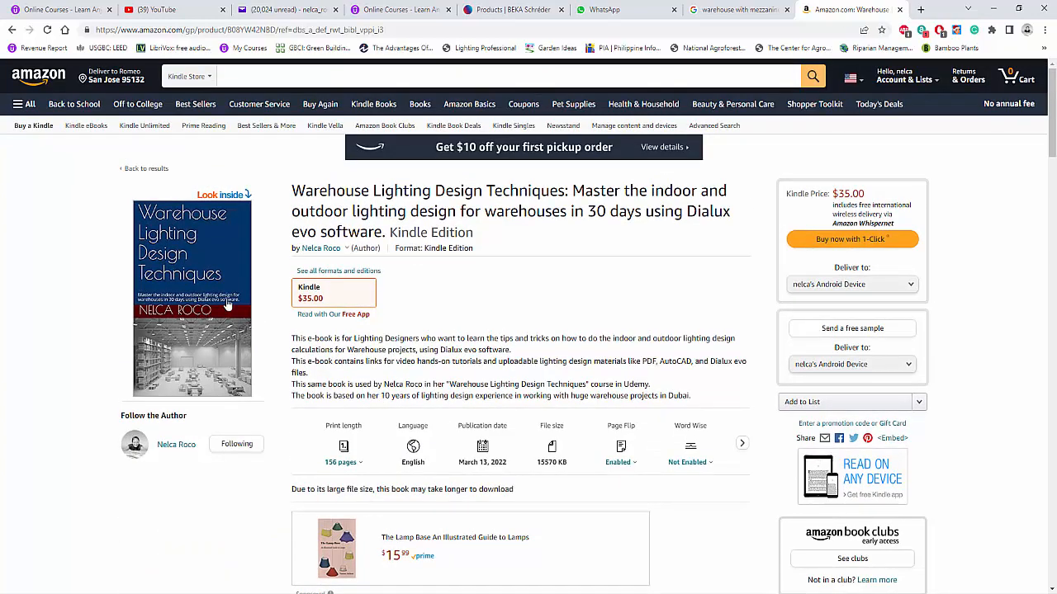